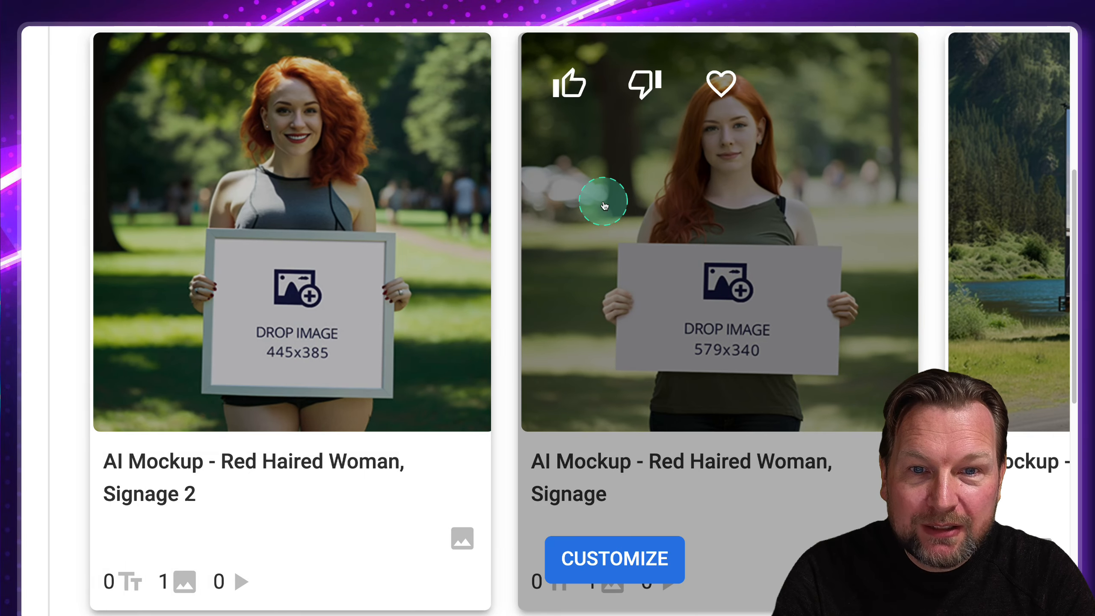
Look through the signage, billboard and character mockups, and filter the templates by the AI Human niche
{"action": "scroll", "coordinate": [605, 206], "scroll_direction": "right", "scroll_amount": 10}
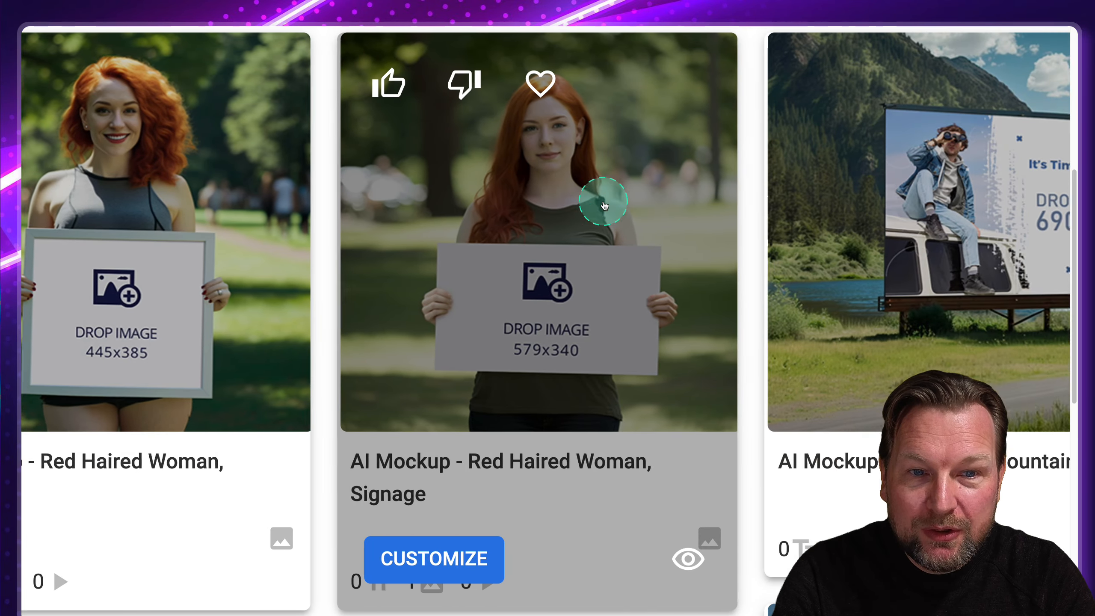
{"action": "scroll", "coordinate": [605, 206], "scroll_direction": "right", "scroll_amount": 10}
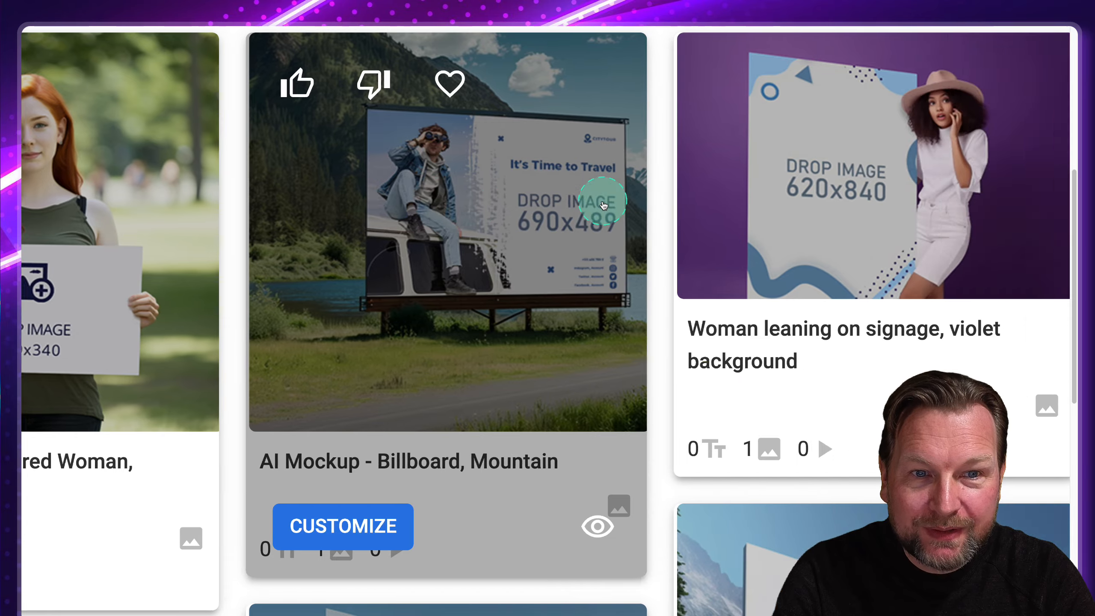
{"action": "scroll", "coordinate": [602, 205], "scroll_direction": "down", "scroll_amount": 5}
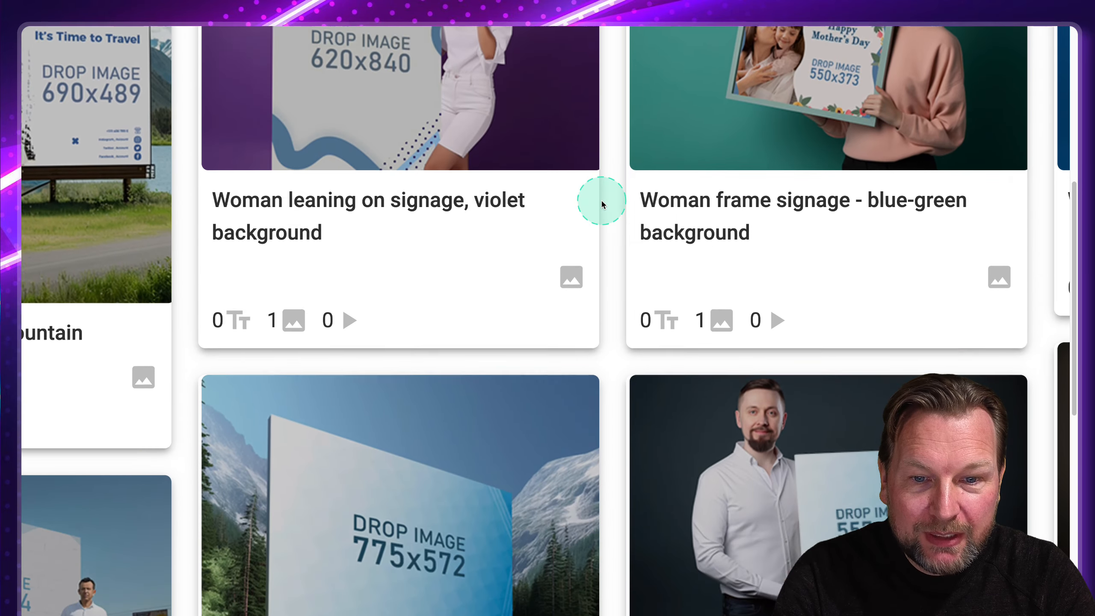
{"action": "scroll", "coordinate": [602, 204], "scroll_direction": "down", "scroll_amount": 4}
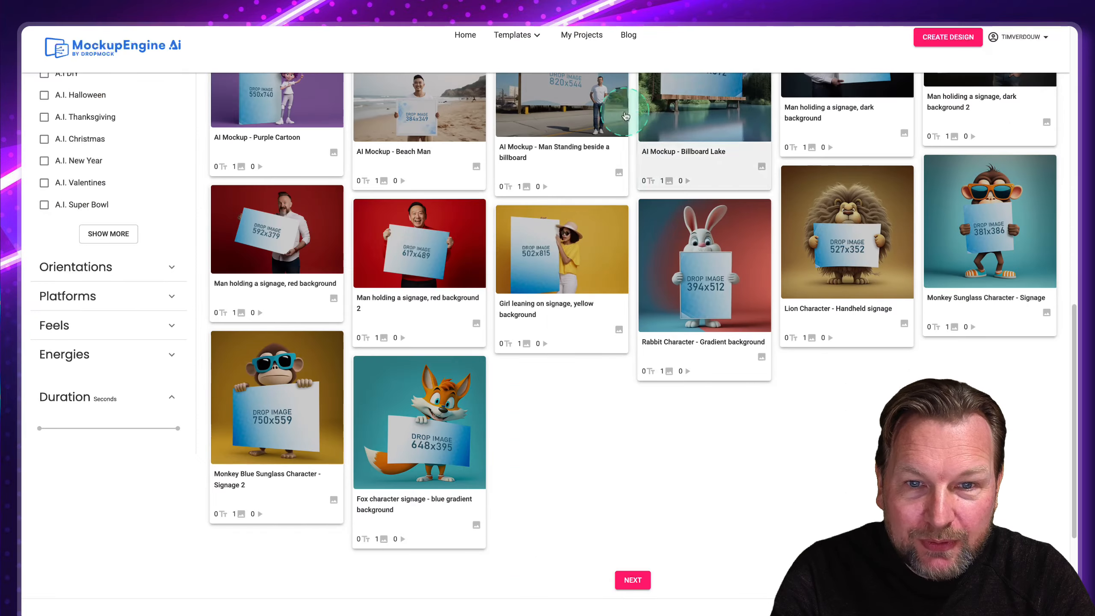
{"action": "scroll", "coordinate": [377, 249], "scroll_direction": "up", "scroll_amount": 4}
{"action": "scroll", "coordinate": [376, 249], "scroll_direction": "up", "scroll_amount": 2}
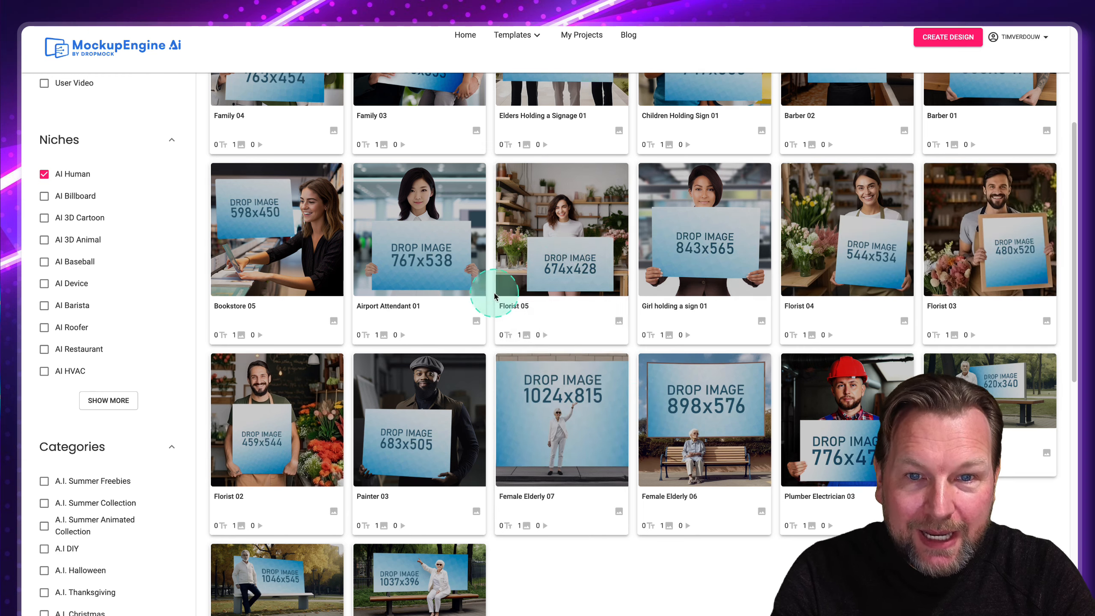
Examine the templates in the AI Human niche, such as Florist 02 and Painter 03
{"action": "scroll", "coordinate": [563, 327], "scroll_direction": "down", "scroll_amount": 2}
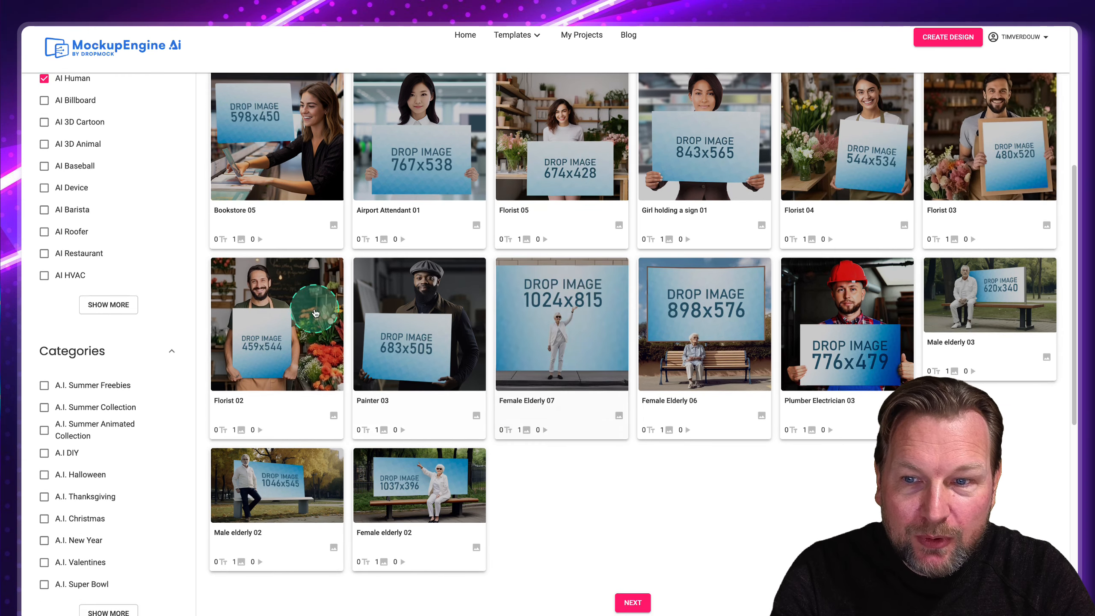
{"action": "left_click", "coordinate": [416, 352]}
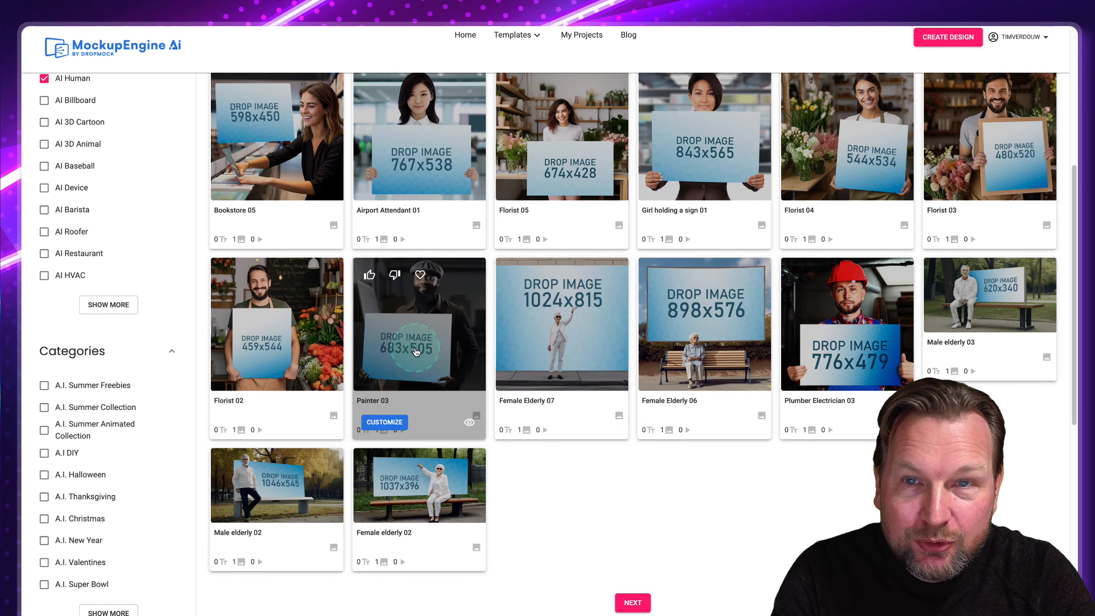
{"action": "scroll", "coordinate": [45, 110], "scroll_direction": "up", "scroll_amount": 1}
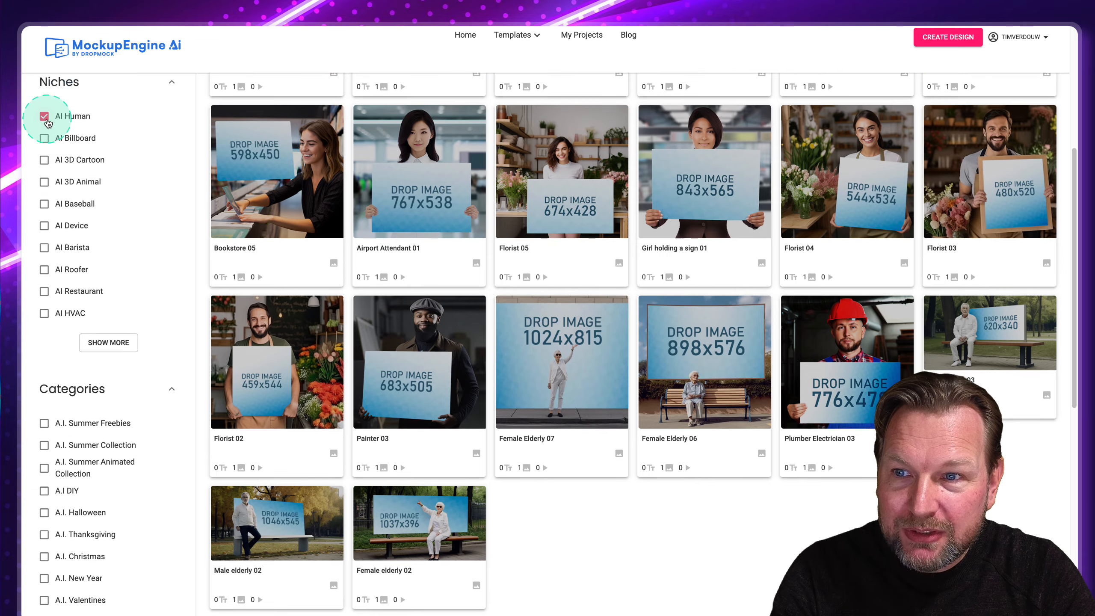
Replace the AI Human niche filter with AI Billboard and examine the billboard templates
{"action": "left_click", "coordinate": [44, 118]}
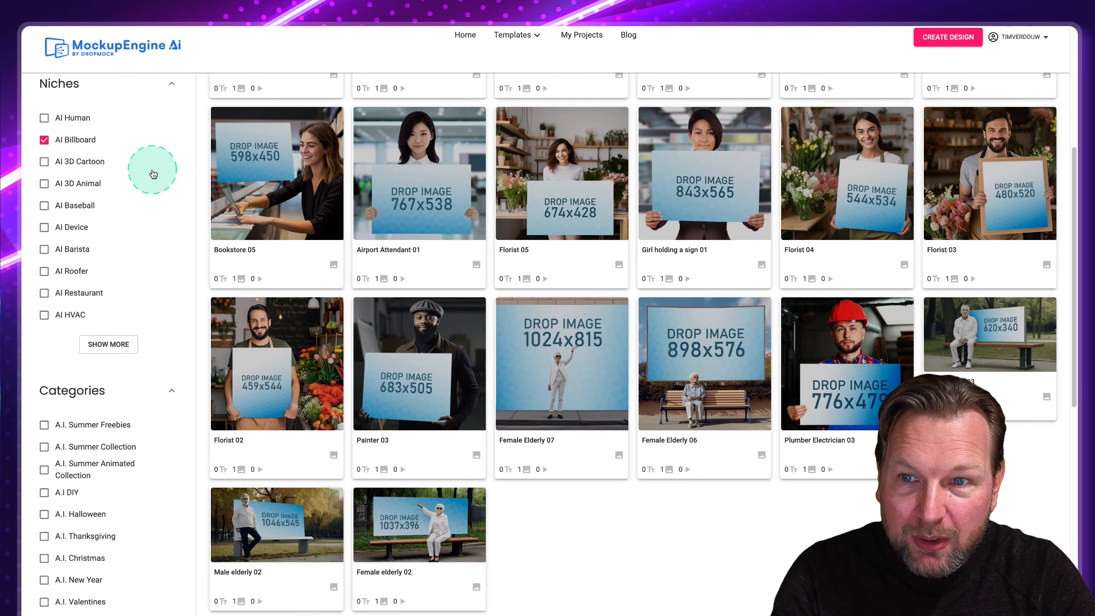
{"action": "scroll", "coordinate": [754, 327], "scroll_direction": "up", "scroll_amount": 2}
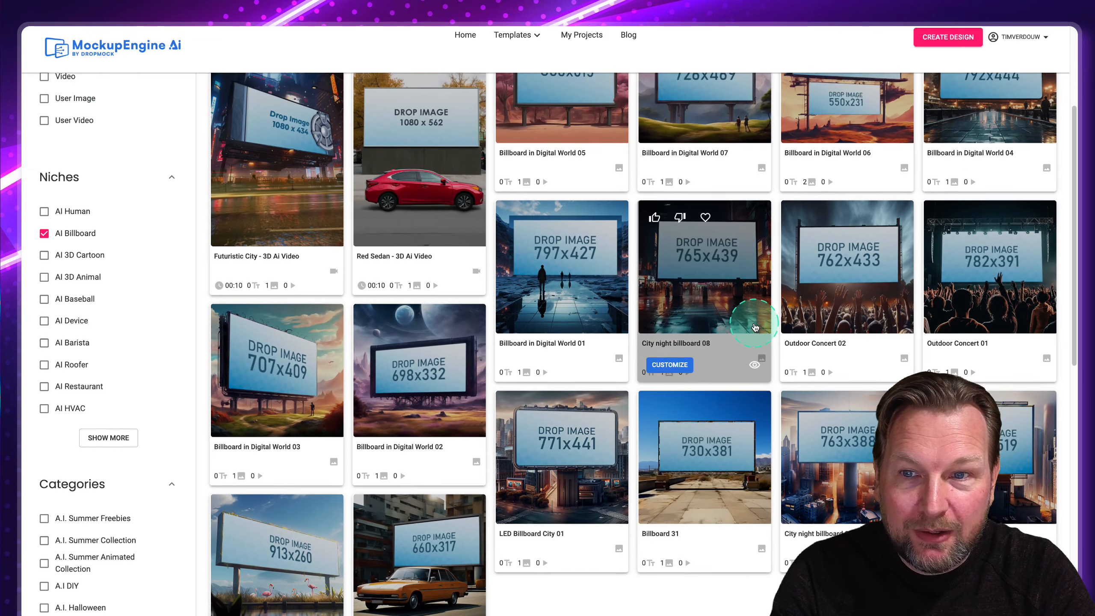
{"action": "scroll", "coordinate": [754, 327], "scroll_direction": "up", "scroll_amount": 2}
{"action": "scroll", "coordinate": [252, 235], "scroll_direction": "up", "scroll_amount": 5}
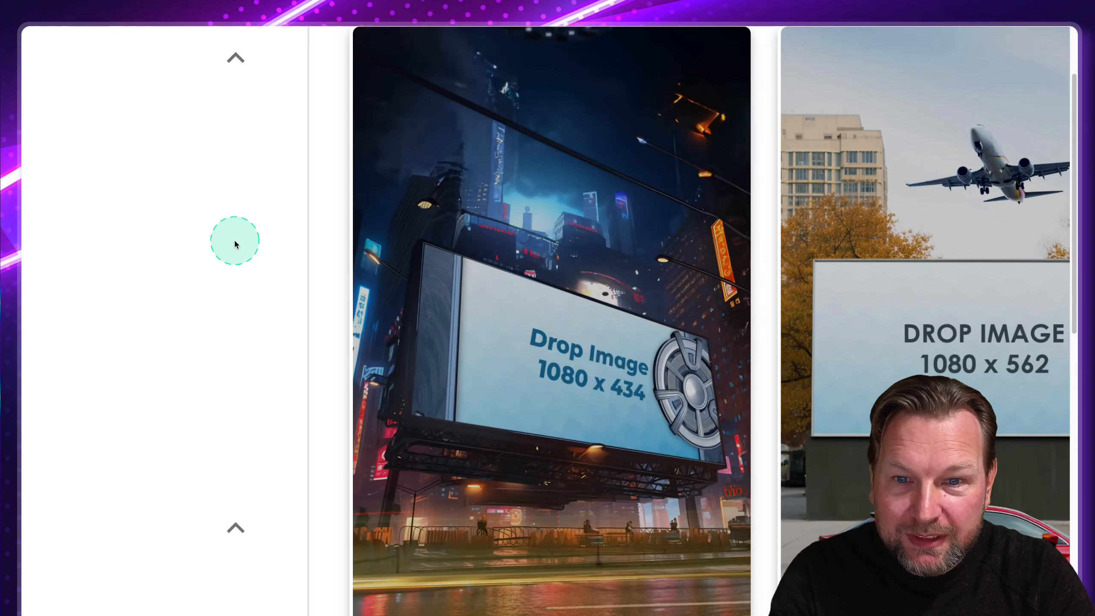
{"action": "scroll", "coordinate": [235, 242], "scroll_direction": "down", "scroll_amount": 1}
{"action": "scroll", "coordinate": [548, 263], "scroll_direction": "right", "scroll_amount": 3}
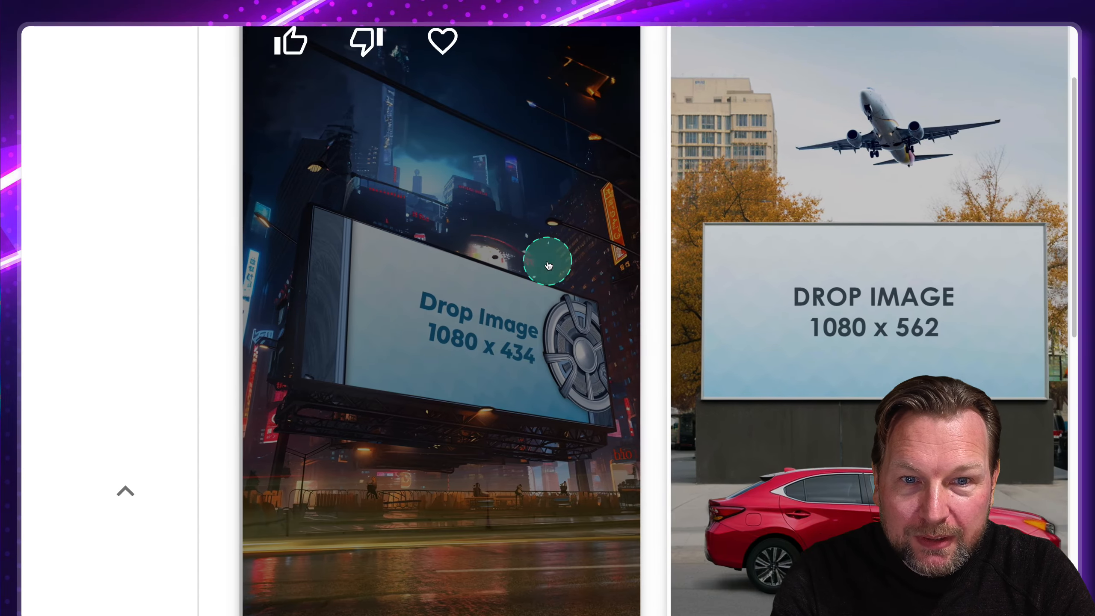
{"action": "scroll", "coordinate": [547, 263], "scroll_direction": "right", "scroll_amount": 5}
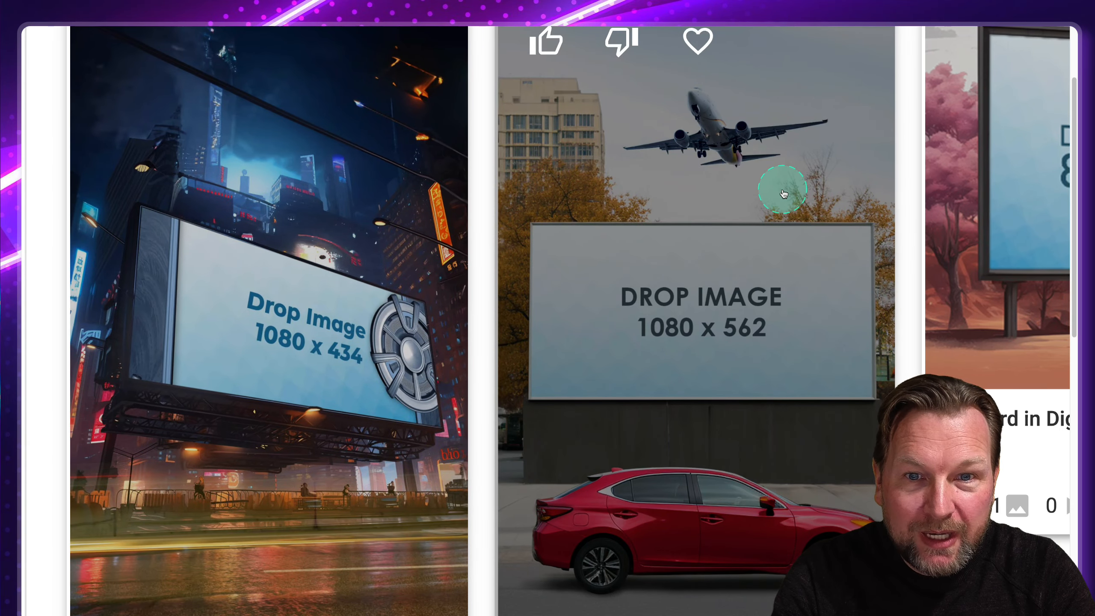
{"action": "scroll", "coordinate": [753, 478], "scroll_direction": "right", "scroll_amount": 20}
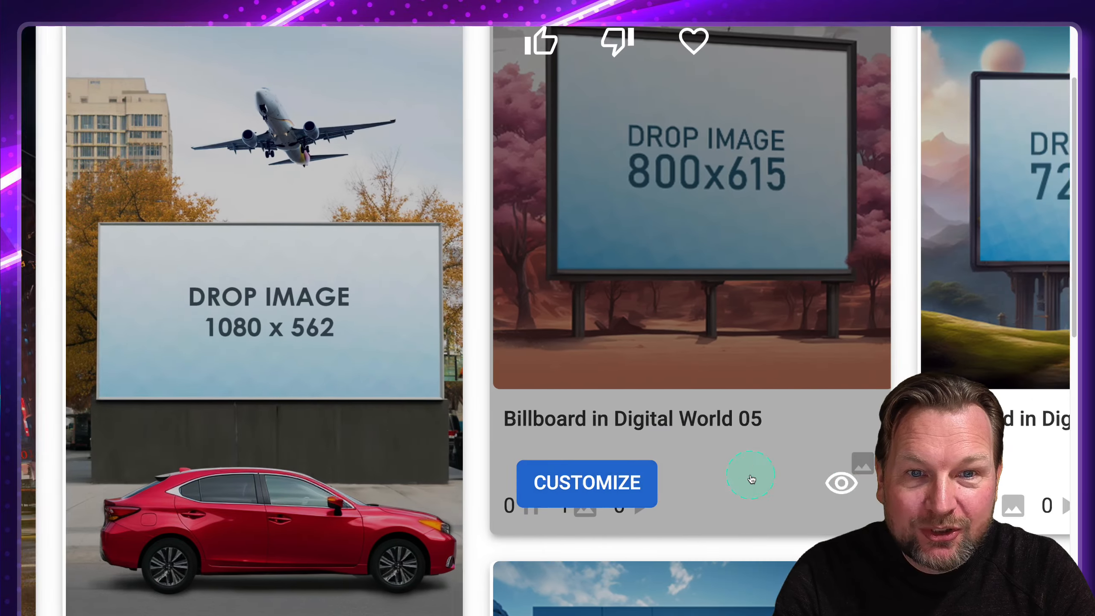
{"action": "scroll", "coordinate": [747, 470], "scroll_direction": "right", "scroll_amount": 15}
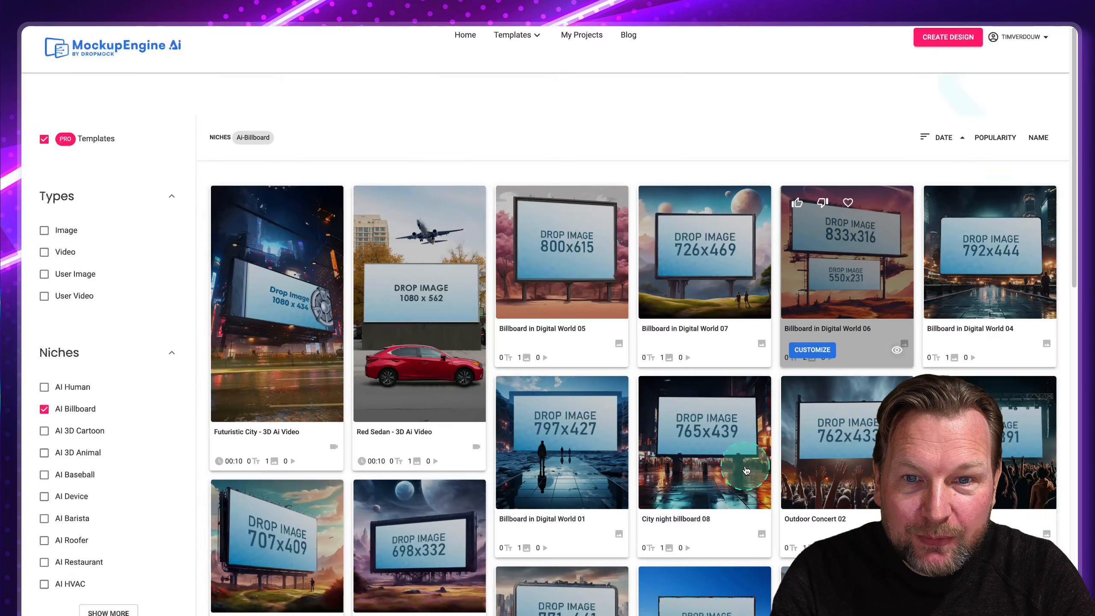
Replace the AI Billboard filter with AI 3D Cartoon and look through the cartoon character templates
{"action": "left_click", "coordinate": [45, 412]}
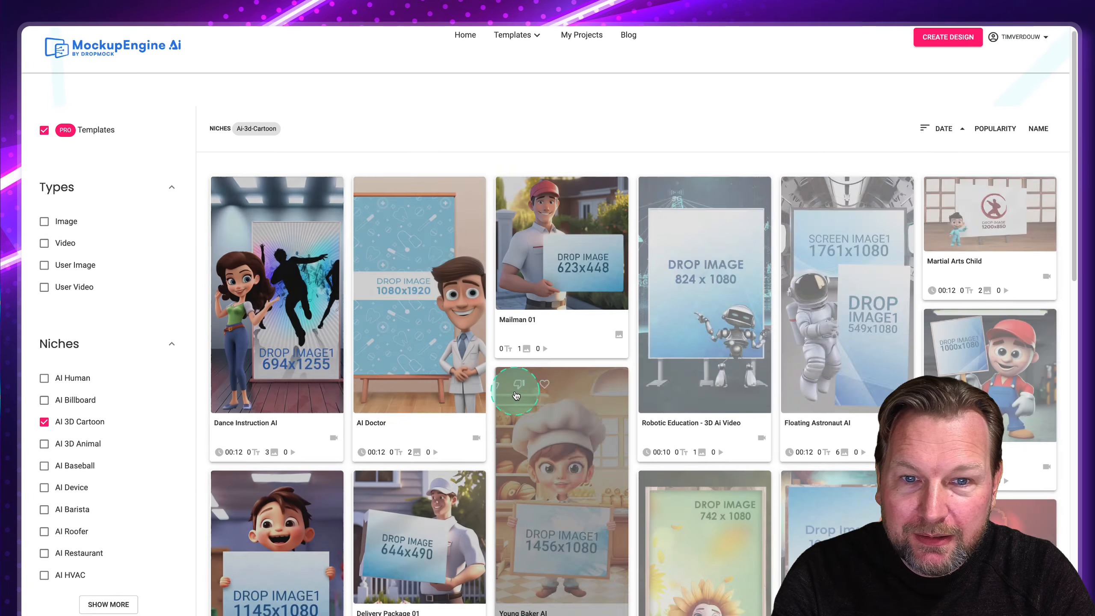
{"action": "scroll", "coordinate": [516, 396], "scroll_direction": "down", "scroll_amount": 1}
{"action": "scroll", "coordinate": [516, 396], "scroll_direction": "down", "scroll_amount": 3}
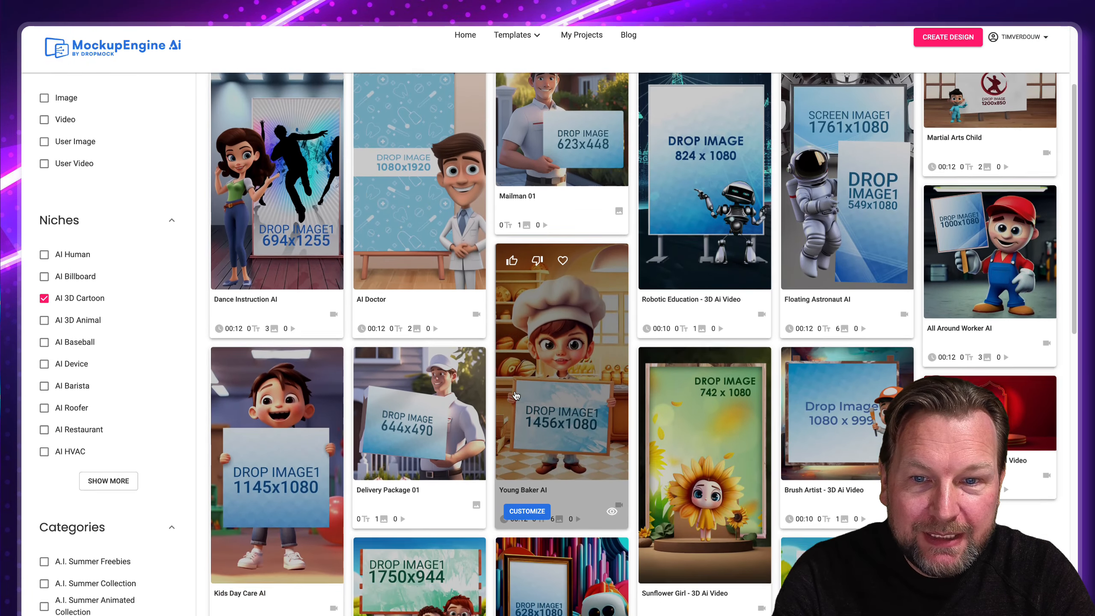
{"action": "scroll", "coordinate": [516, 396], "scroll_direction": "down", "scroll_amount": 2}
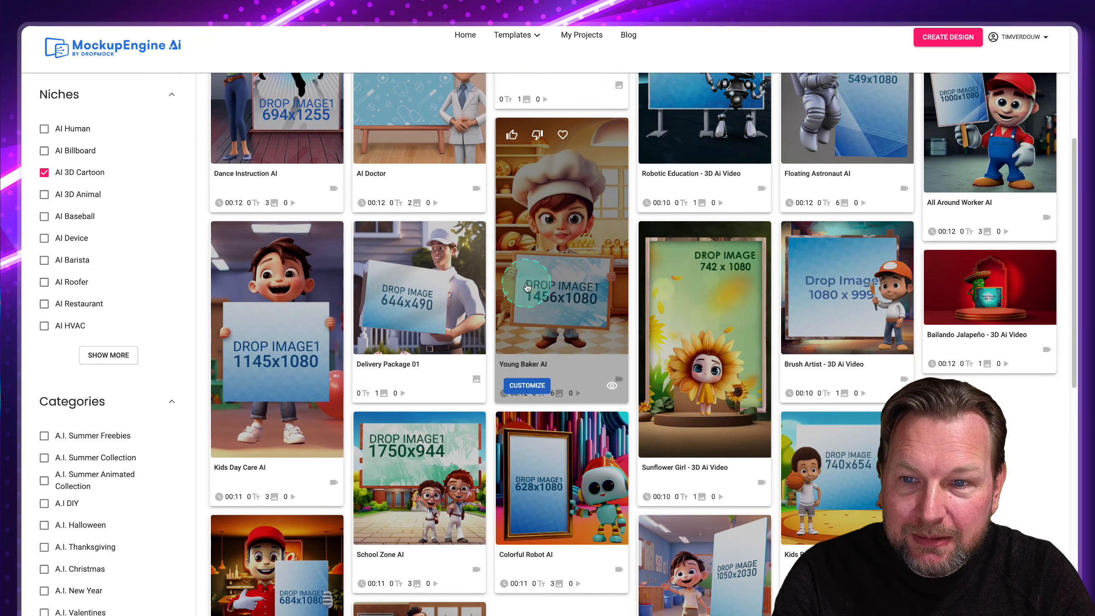
Switch the niche filter to AI 3D Animal and look through the animal character templates
{"action": "left_click", "coordinate": [106, 263]}
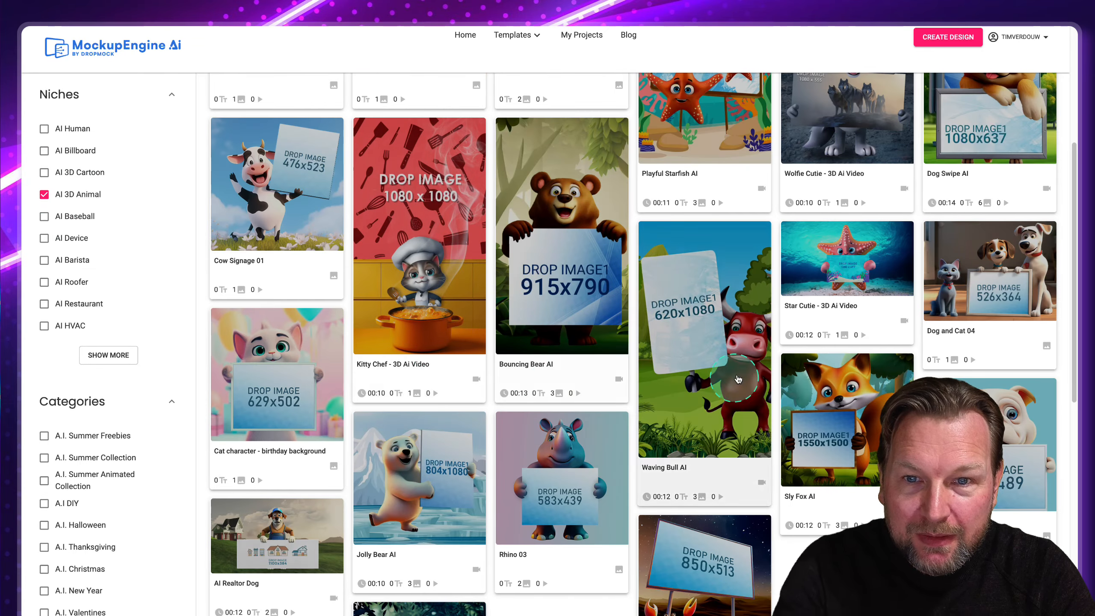
{"action": "scroll", "coordinate": [724, 362], "scroll_direction": "down", "scroll_amount": 4}
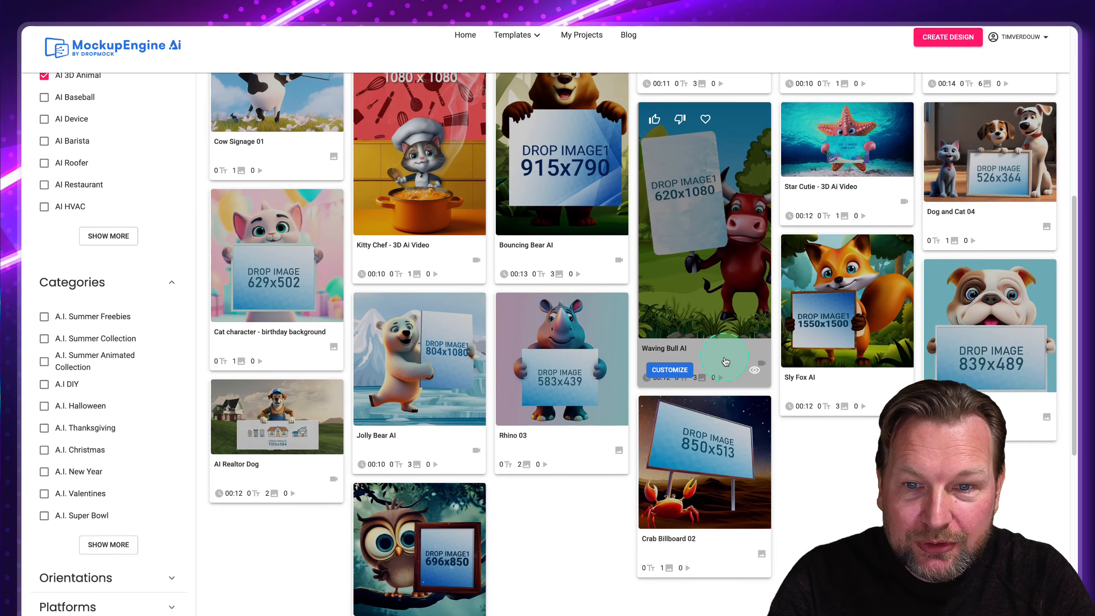
{"action": "scroll", "coordinate": [153, 219], "scroll_direction": "up", "scroll_amount": 4}
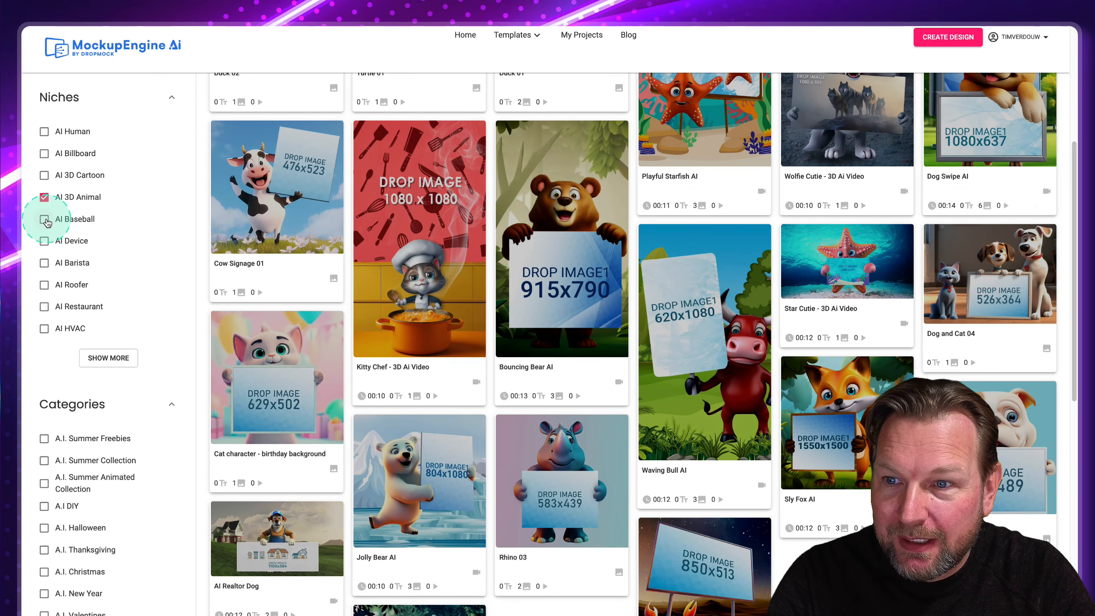
Switch the niche filter from AI 3D Animal to AI Baseball and view its templates
{"action": "left_click", "coordinate": [44, 198]}
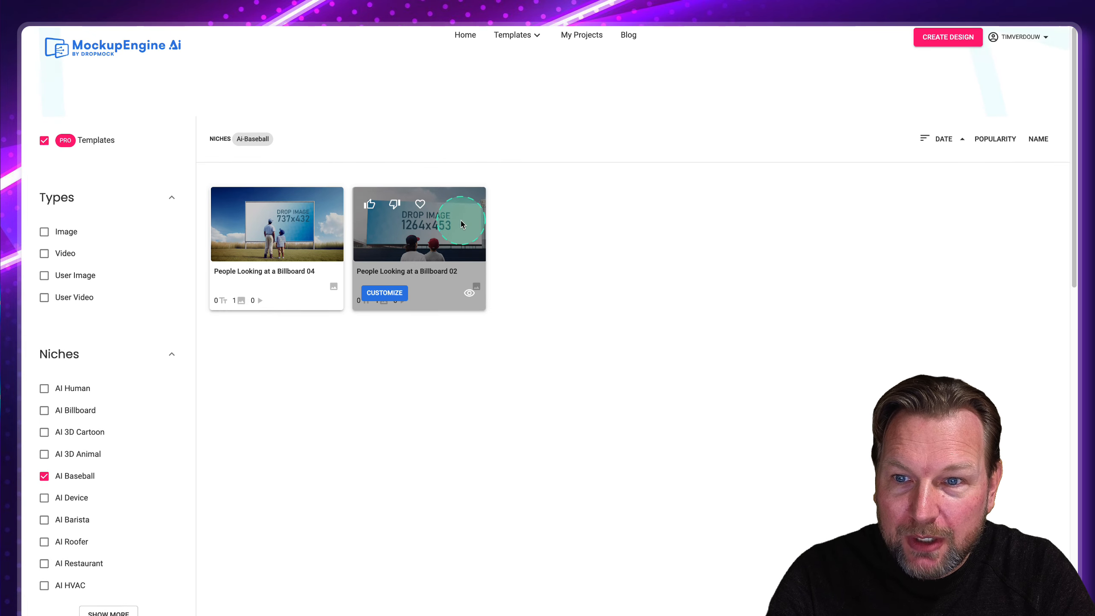
{"action": "scroll", "coordinate": [125, 363], "scroll_direction": "down", "scroll_amount": 2}
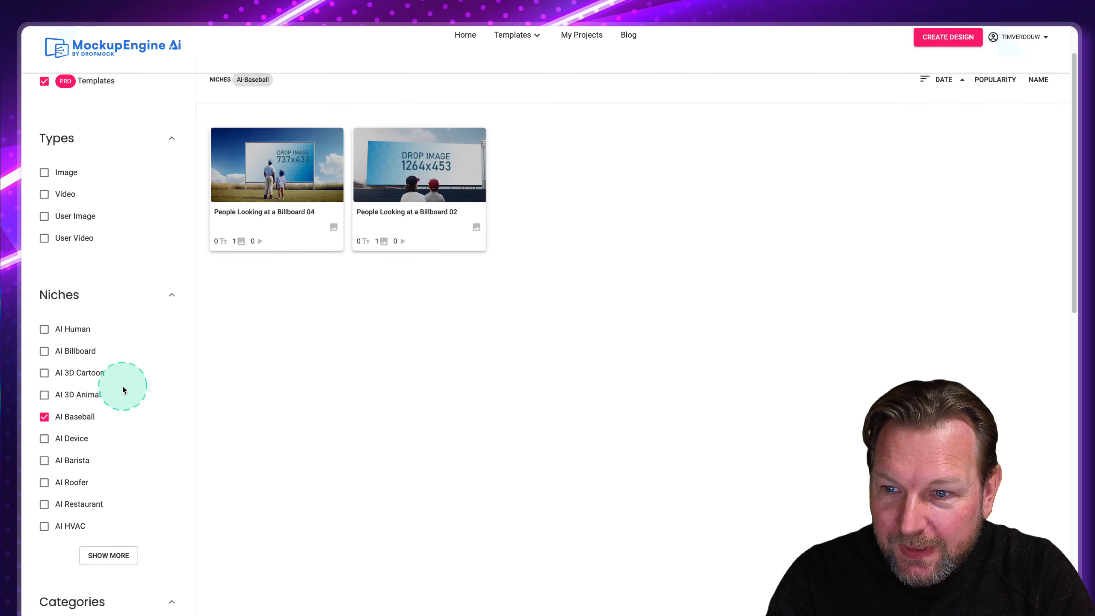
Clear the niche filter and look through the unfiltered PRO templates
{"action": "left_click", "coordinate": [44, 396]}
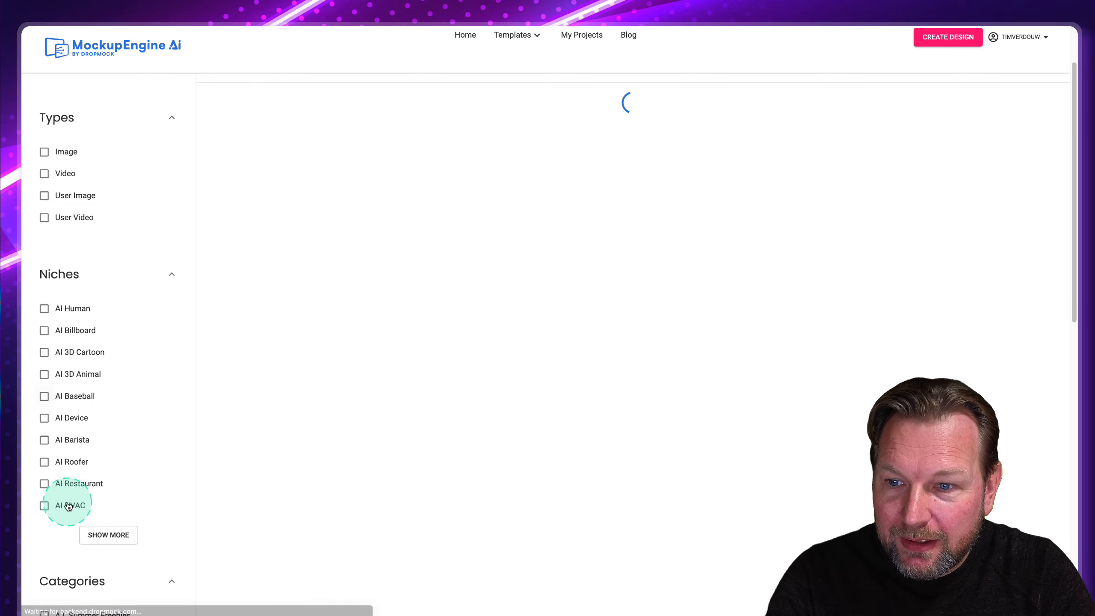
{"action": "scroll", "coordinate": [538, 380], "scroll_direction": "down", "scroll_amount": 7}
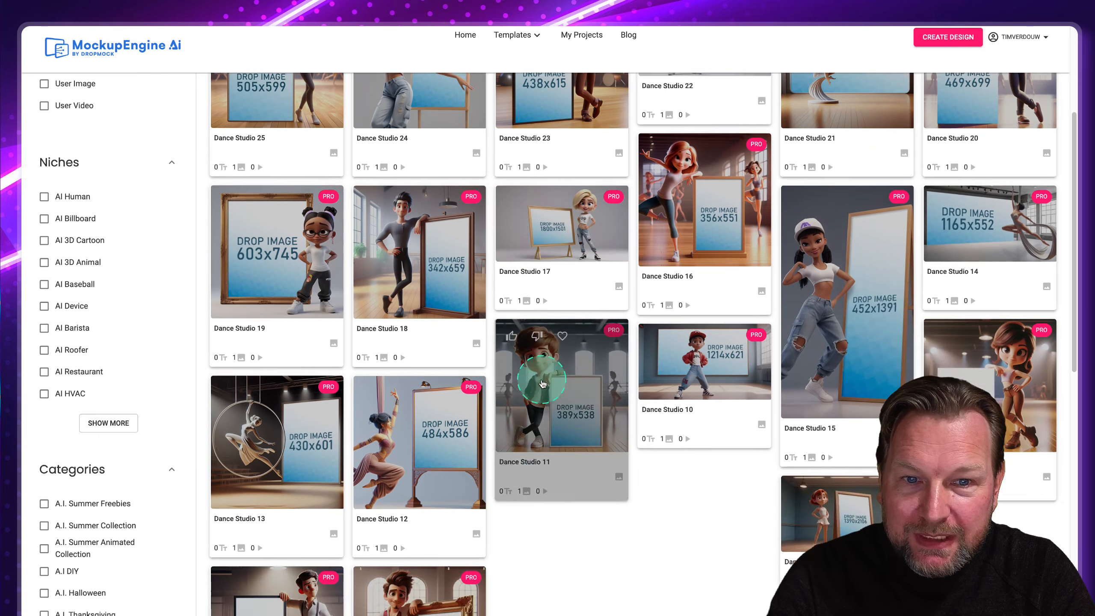
{"action": "scroll", "coordinate": [543, 383], "scroll_direction": "down", "scroll_amount": 4}
{"action": "scroll", "coordinate": [542, 379], "scroll_direction": "up", "scroll_amount": 13}
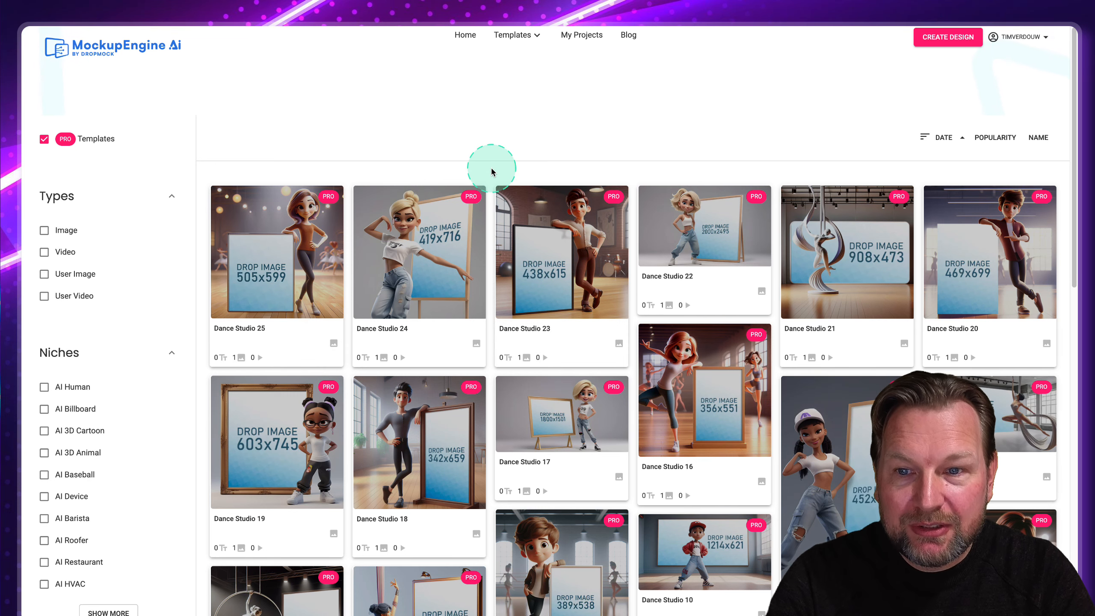
Filter the templates by the Video type and go to the second page of video templates to find a New Year design
{"action": "scroll", "coordinate": [491, 172], "scroll_direction": "down", "scroll_amount": 2}
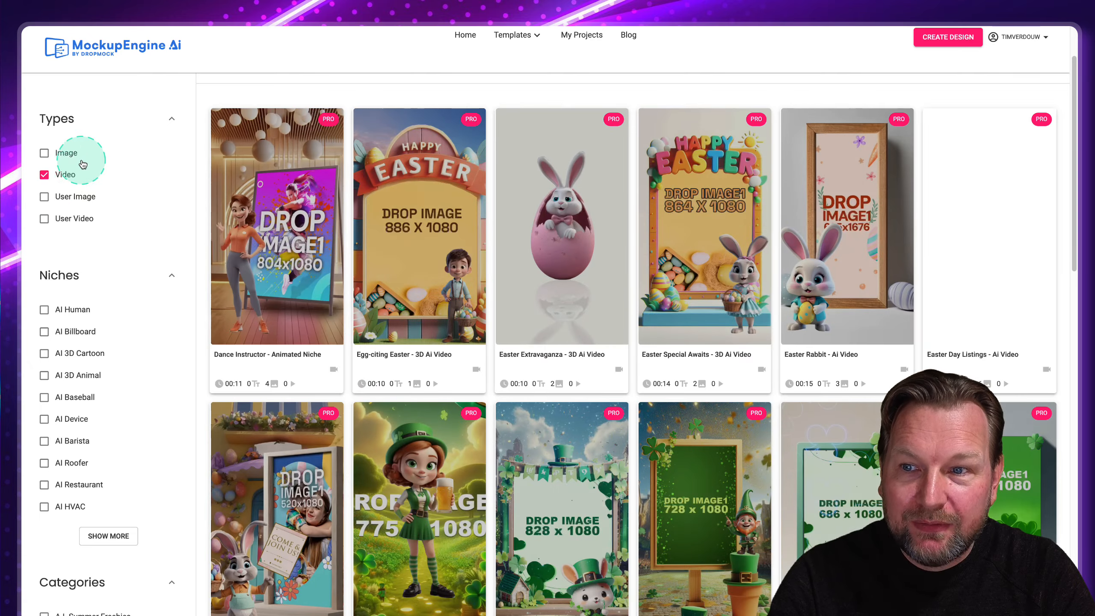
{"action": "scroll", "coordinate": [392, 301], "scroll_direction": "down", "scroll_amount": 10}
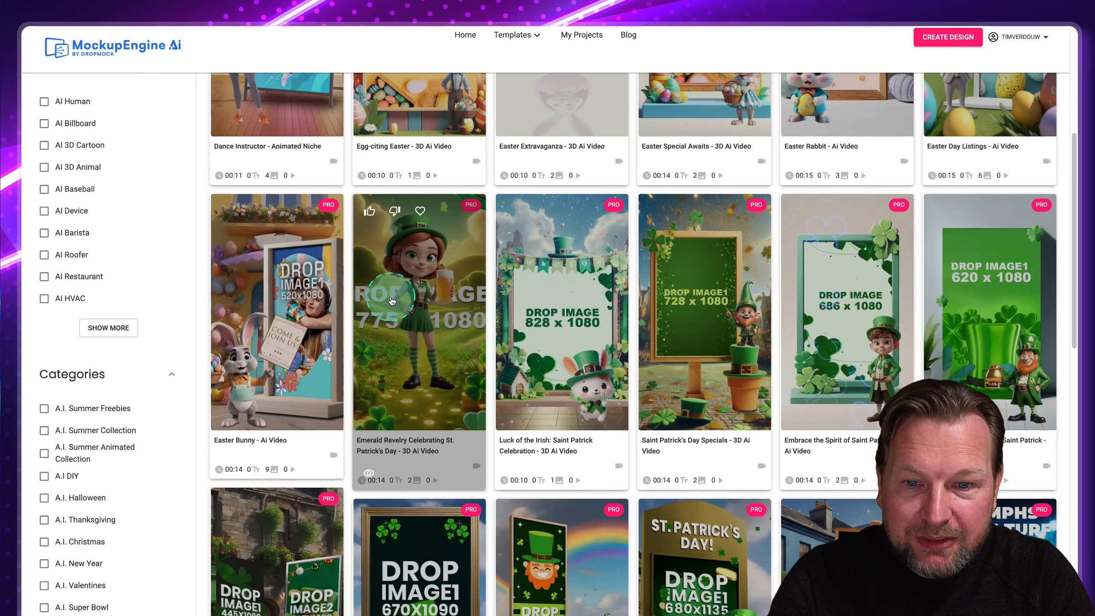
{"action": "scroll", "coordinate": [392, 300], "scroll_direction": "down", "scroll_amount": 8}
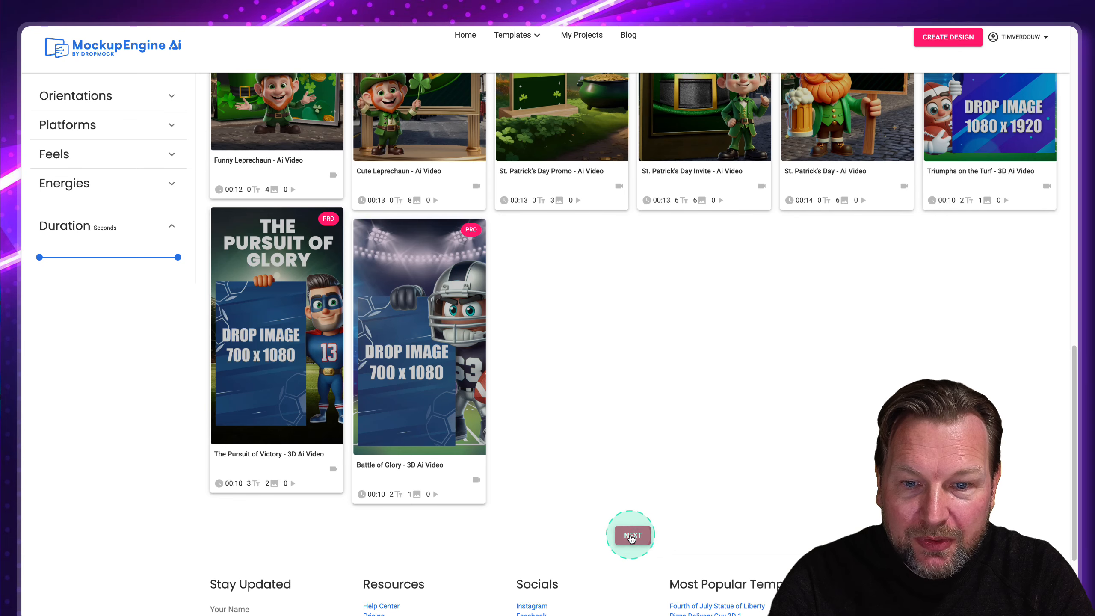
{"action": "left_click", "coordinate": [630, 532]}
{"action": "scroll", "coordinate": [640, 372], "scroll_direction": "up", "scroll_amount": 7}
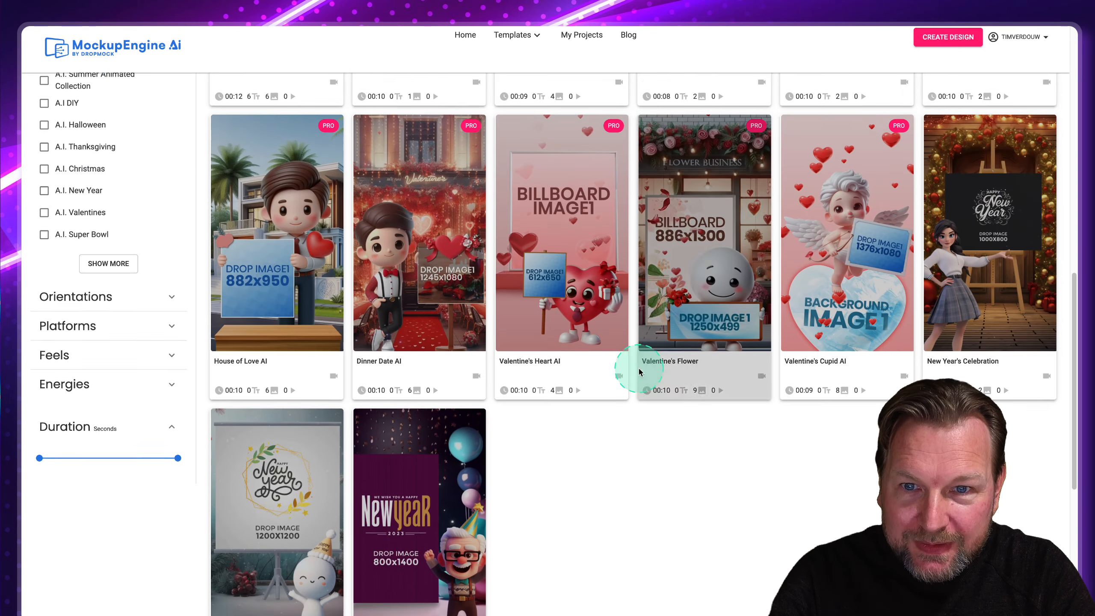
{"action": "scroll", "coordinate": [640, 372], "scroll_direction": "down", "scroll_amount": 6}
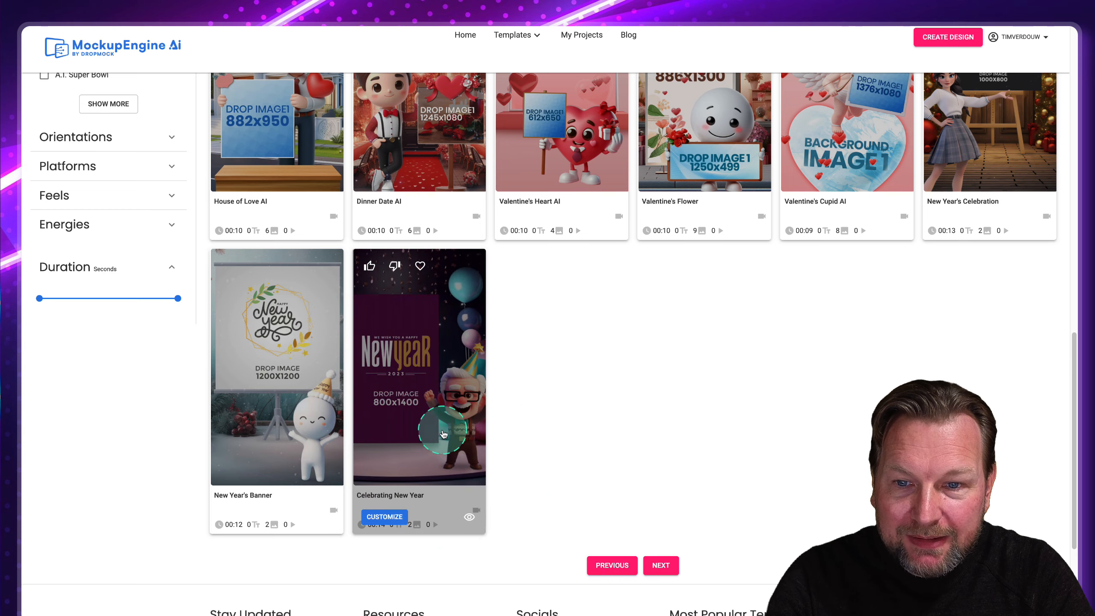
Preview the Celebrating New Year video template and open it for customization
{"action": "left_click", "coordinate": [445, 386]}
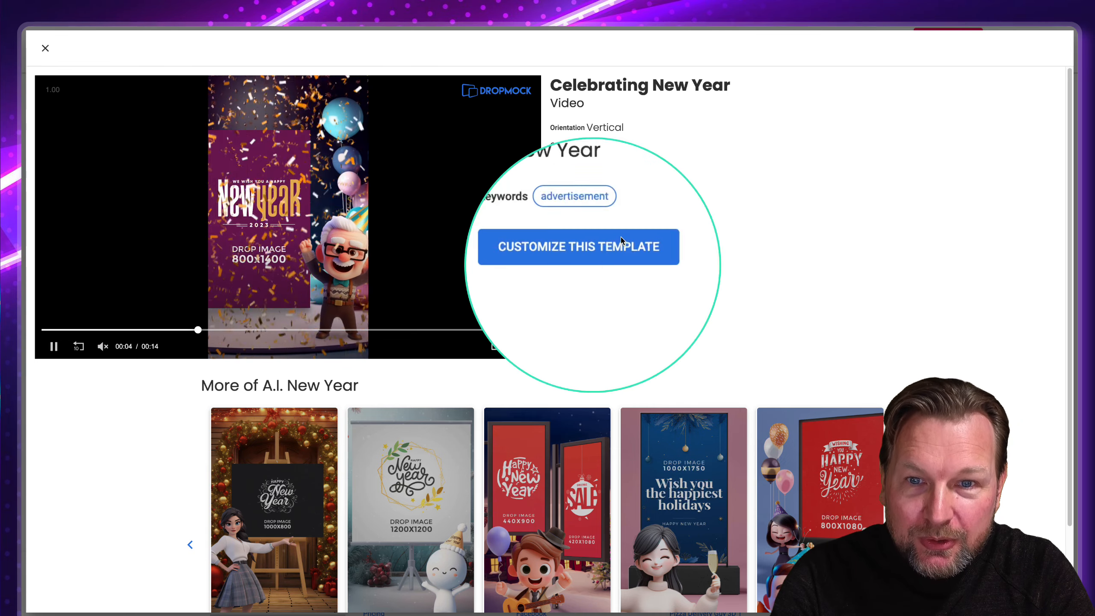
{"action": "left_click", "coordinate": [597, 233]}
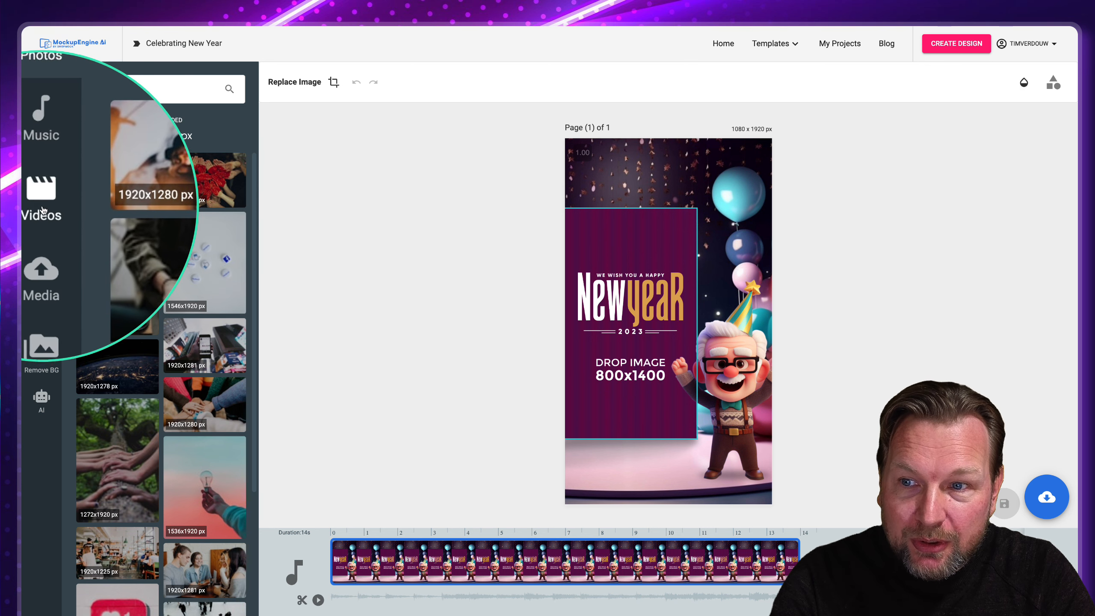
Fill the New Year template's image placeholder with the uploaded drop image portrait and move its crop area onto the man
{"action": "left_click", "coordinate": [41, 240]}
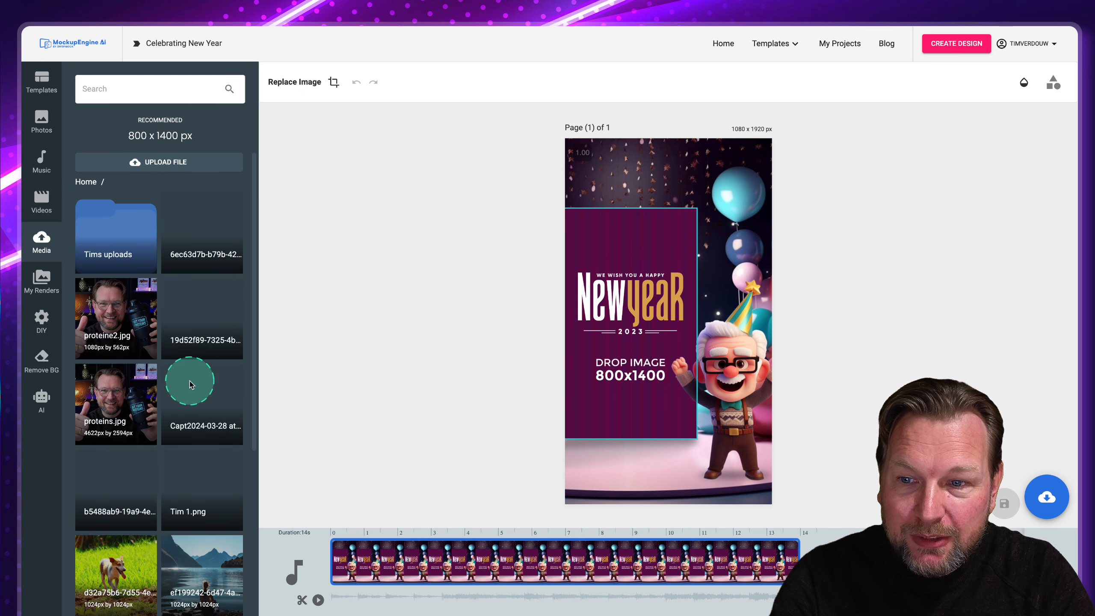
{"action": "scroll", "coordinate": [189, 384], "scroll_direction": "down", "scroll_amount": 5}
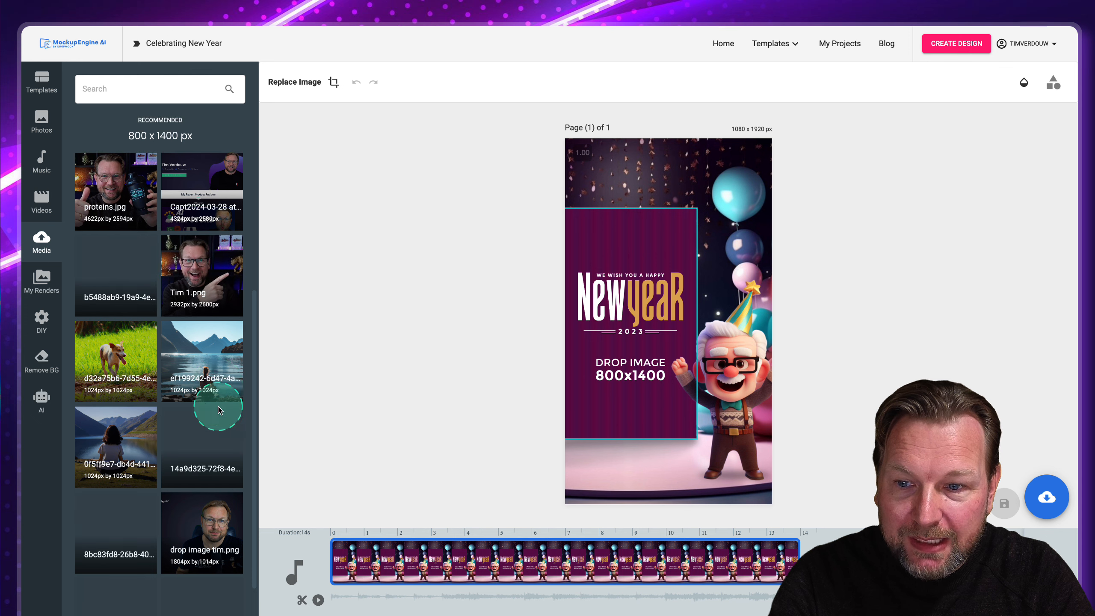
{"action": "scroll", "coordinate": [218, 410], "scroll_direction": "down", "scroll_amount": 1}
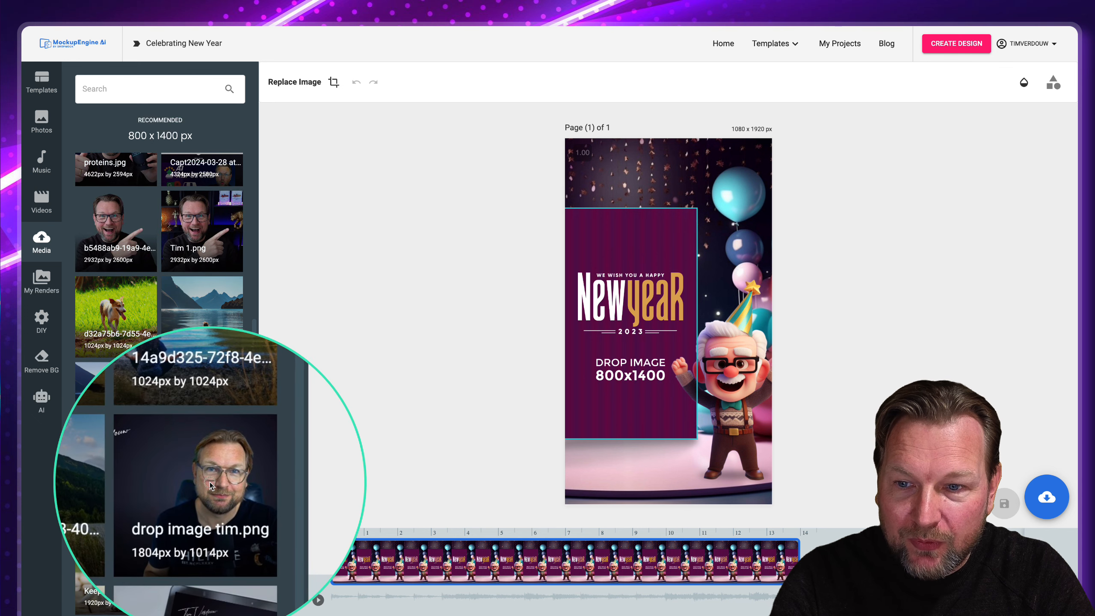
{"action": "left_click", "coordinate": [209, 484]}
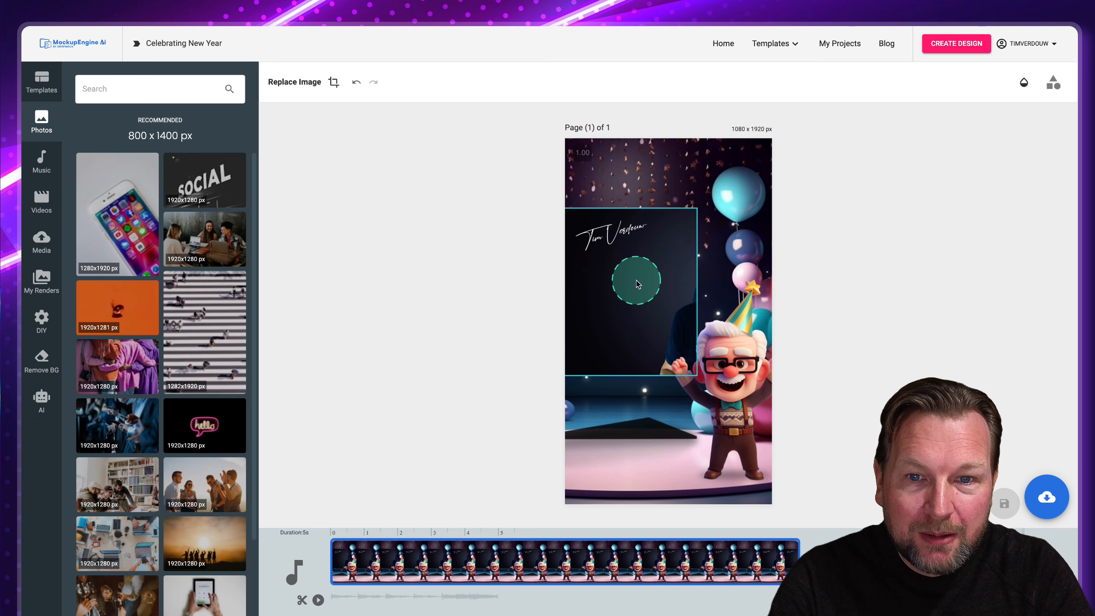
{"action": "left_click", "coordinate": [333, 83]}
{"action": "left_click_drag", "start_coordinate": [592, 342], "coordinate": [635, 343]}
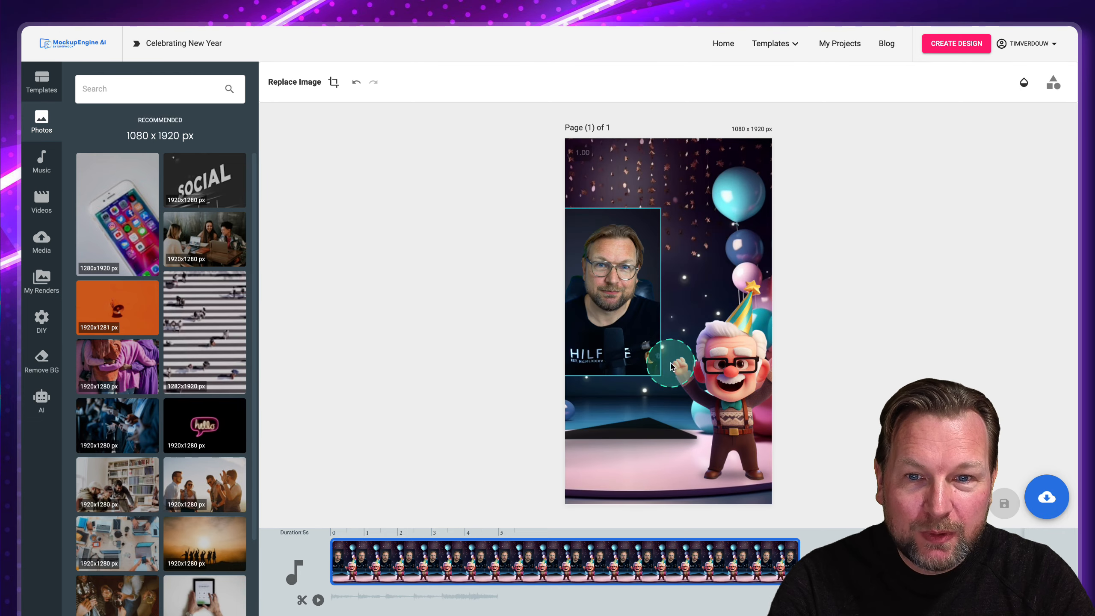
Open the rendered Celebrating New Year video from the saved projects and watch it in full screen
{"action": "left_click", "coordinate": [844, 48]}
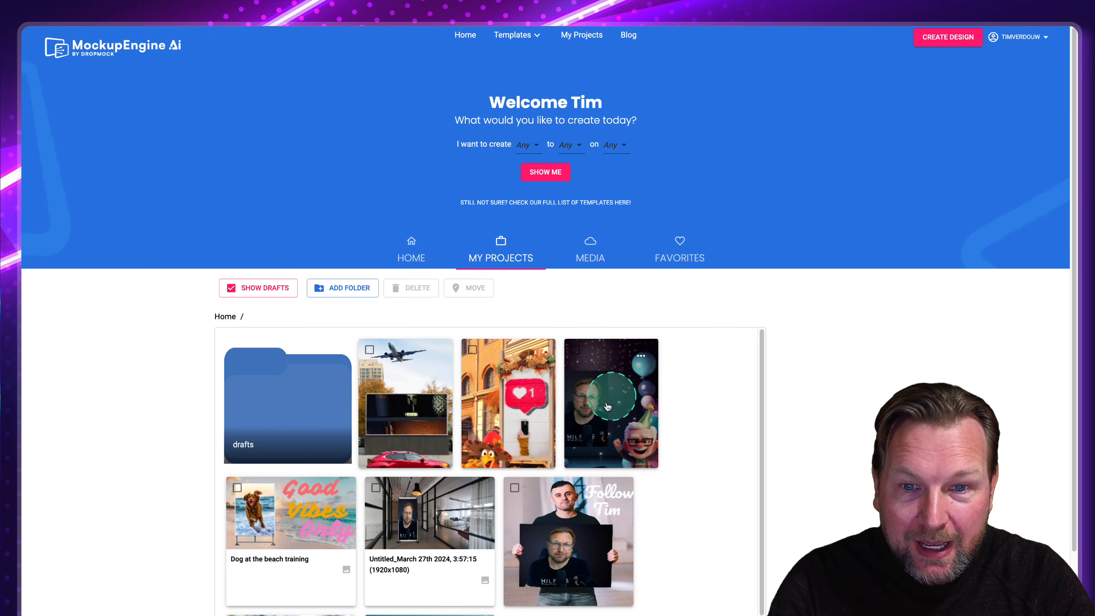
{"action": "left_click", "coordinate": [606, 408]}
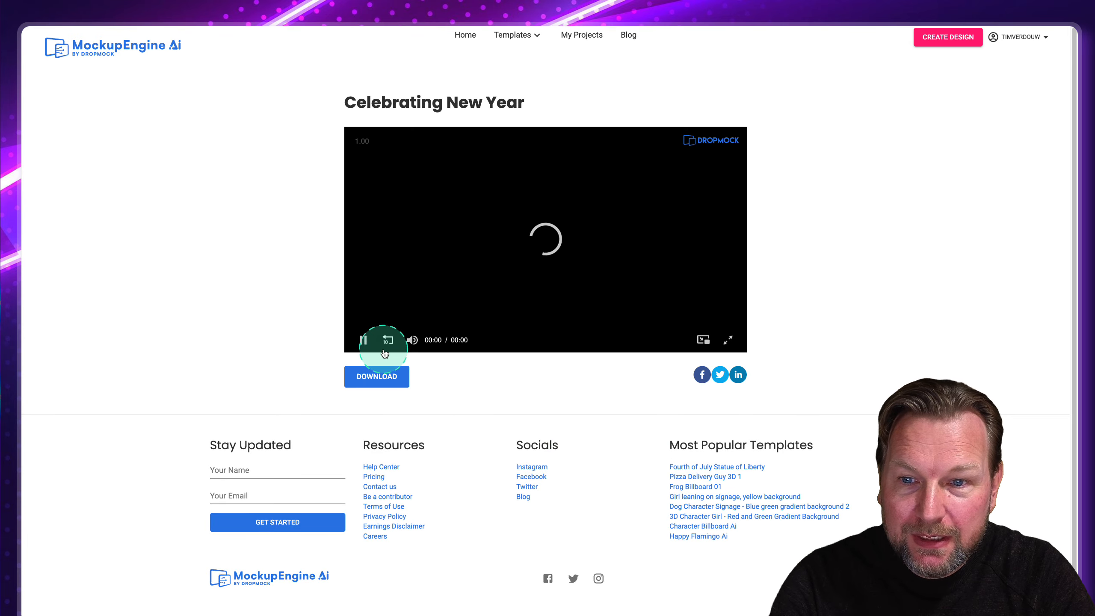
{"action": "left_click", "coordinate": [727, 340]}
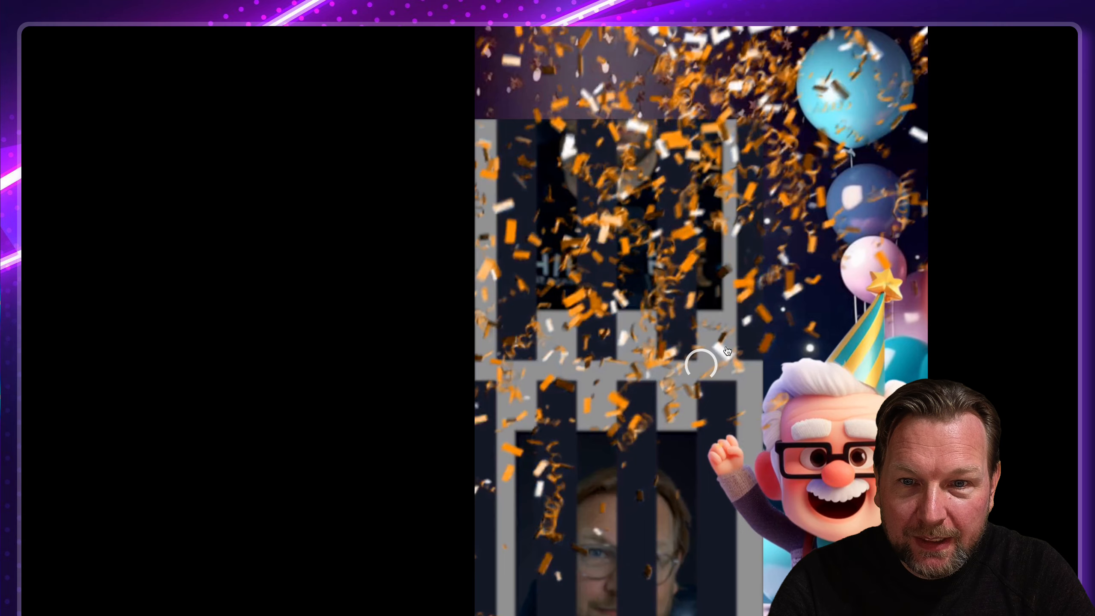
{"action": "key", "text": "Escape"}
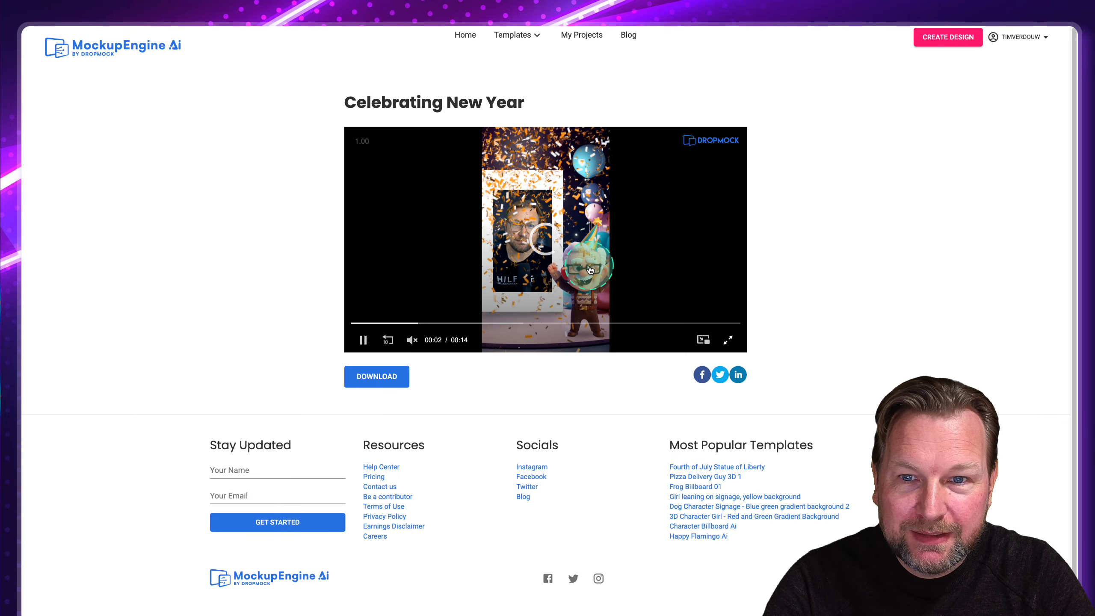
{"action": "double_click", "coordinate": [552, 276]}
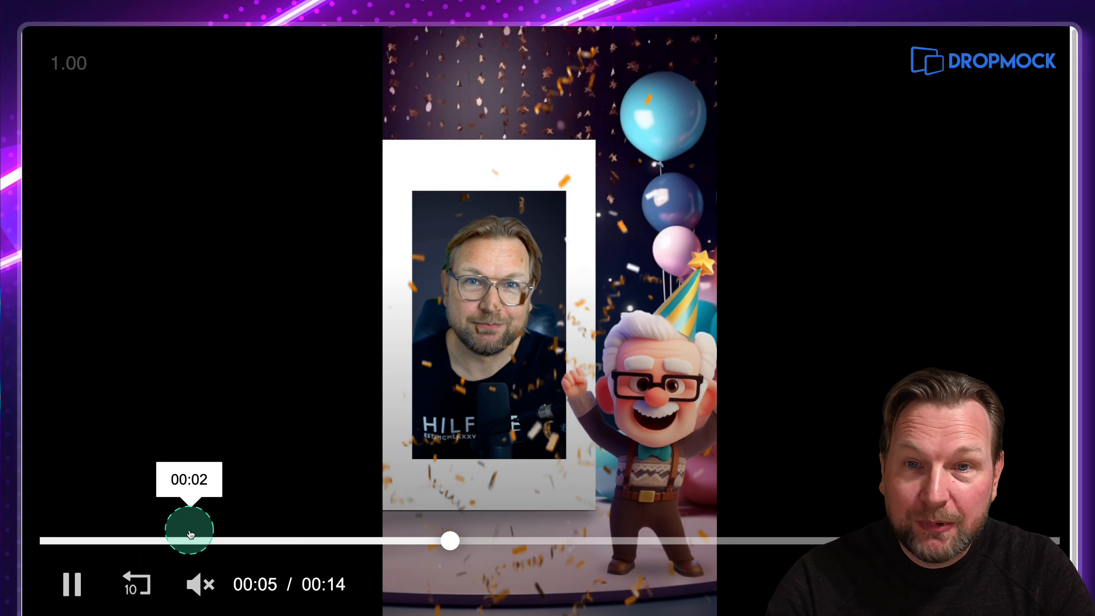
{"action": "double_click", "coordinate": [359, 386]}
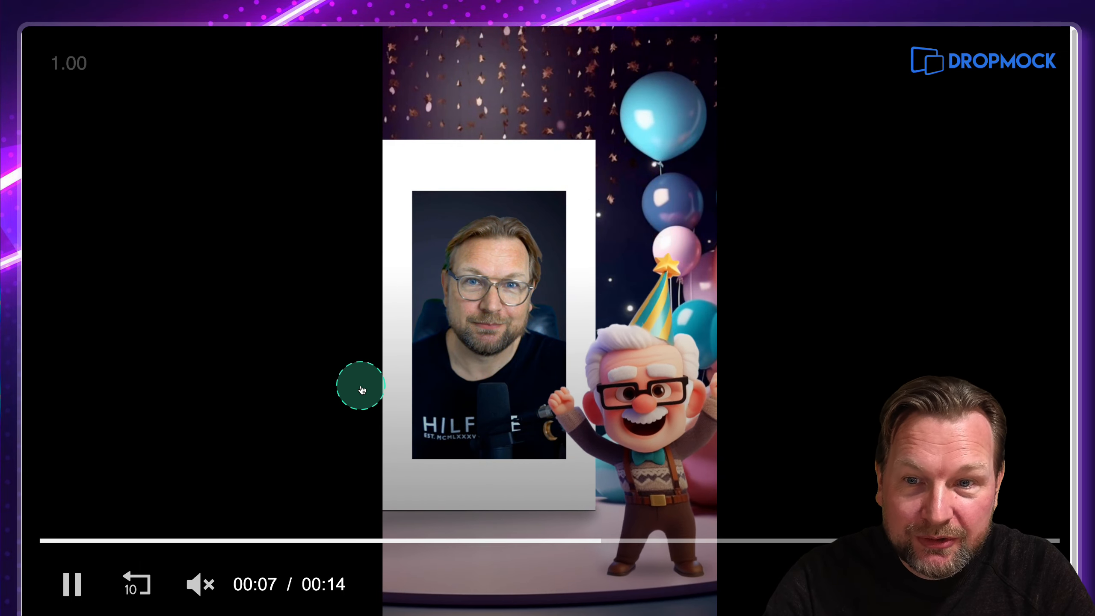
{"action": "left_click", "coordinate": [433, 209]}
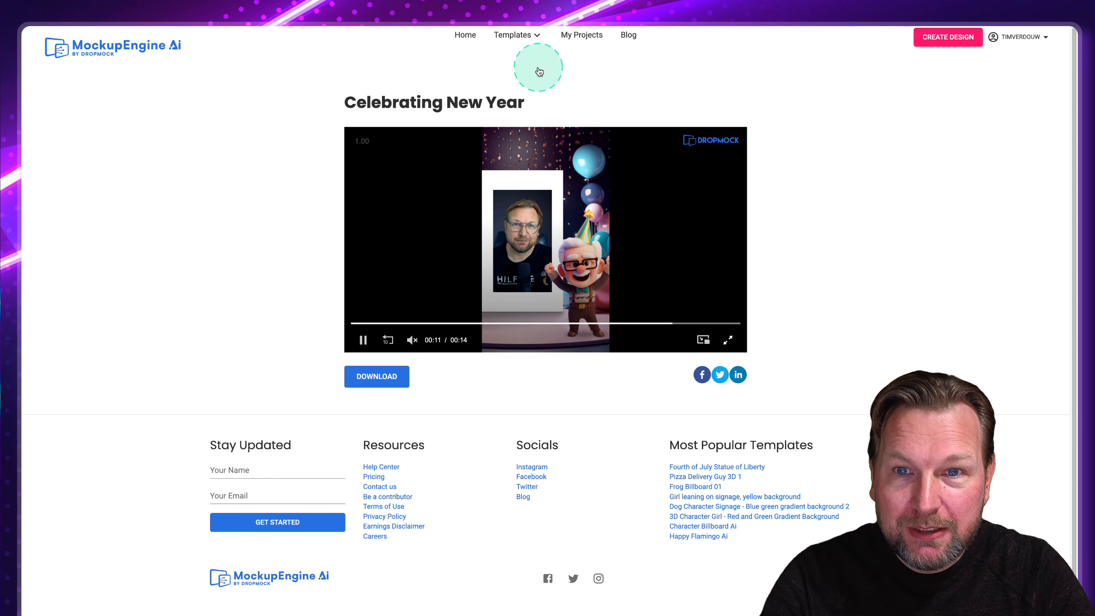
Explore all templates, filter them by the AI Billboard niche and look through the billboard designs
{"action": "mouse_move", "coordinate": [526, 48]}
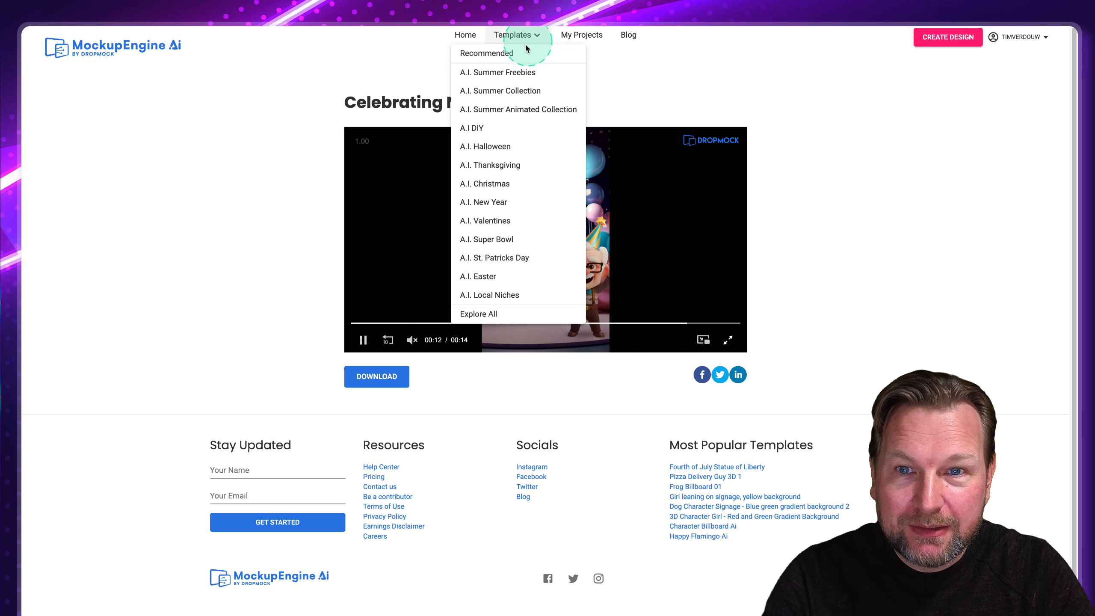
{"action": "left_click", "coordinate": [474, 313]}
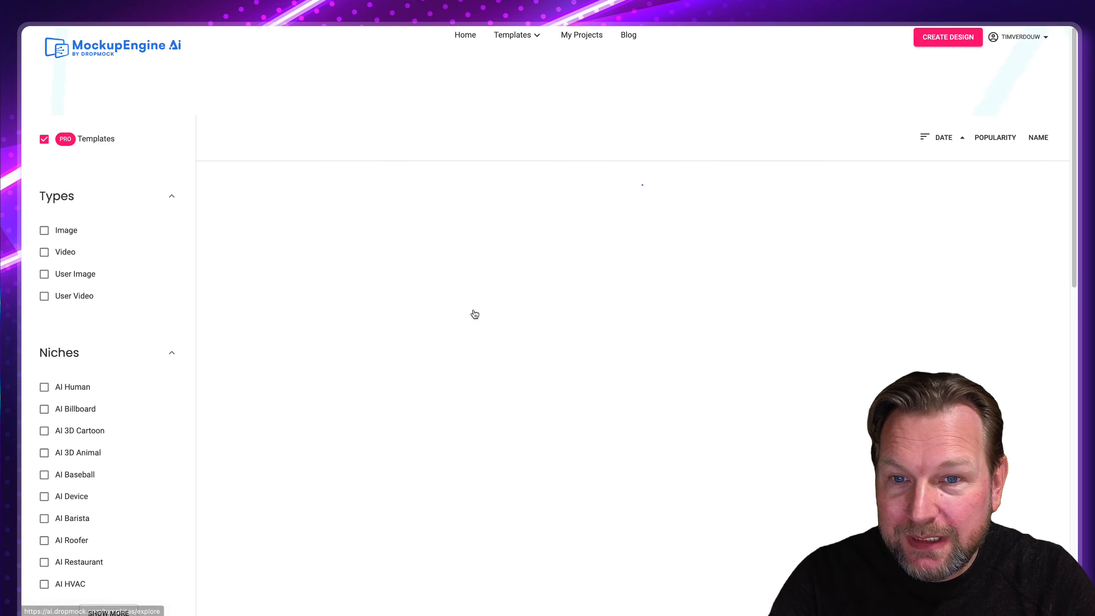
{"action": "scroll", "coordinate": [300, 279], "scroll_direction": "down", "scroll_amount": 2}
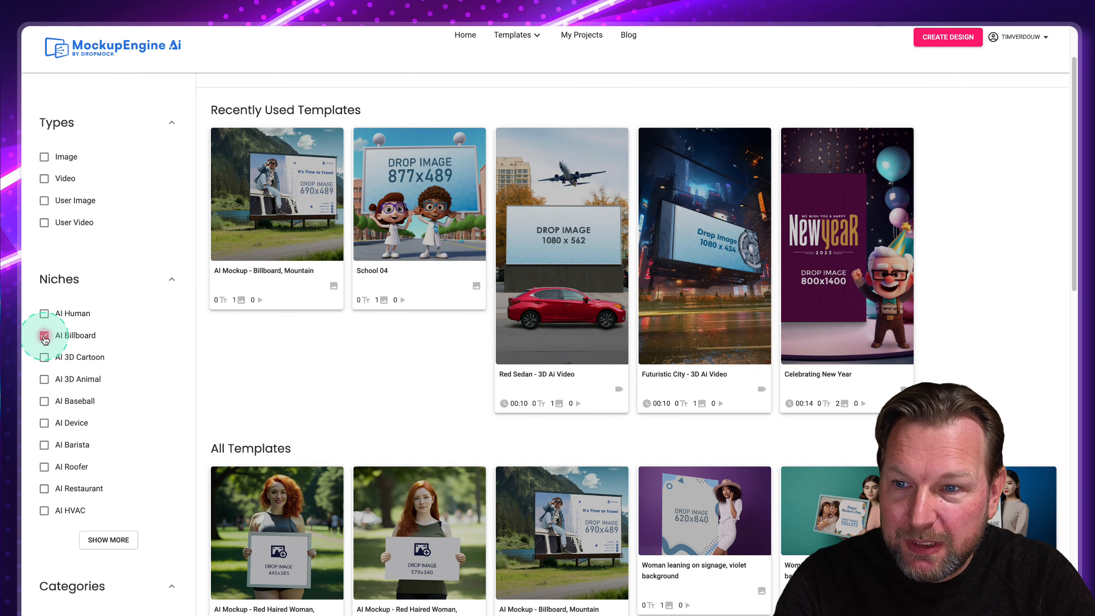
{"action": "scroll", "coordinate": [576, 393], "scroll_direction": "down", "scroll_amount": 2}
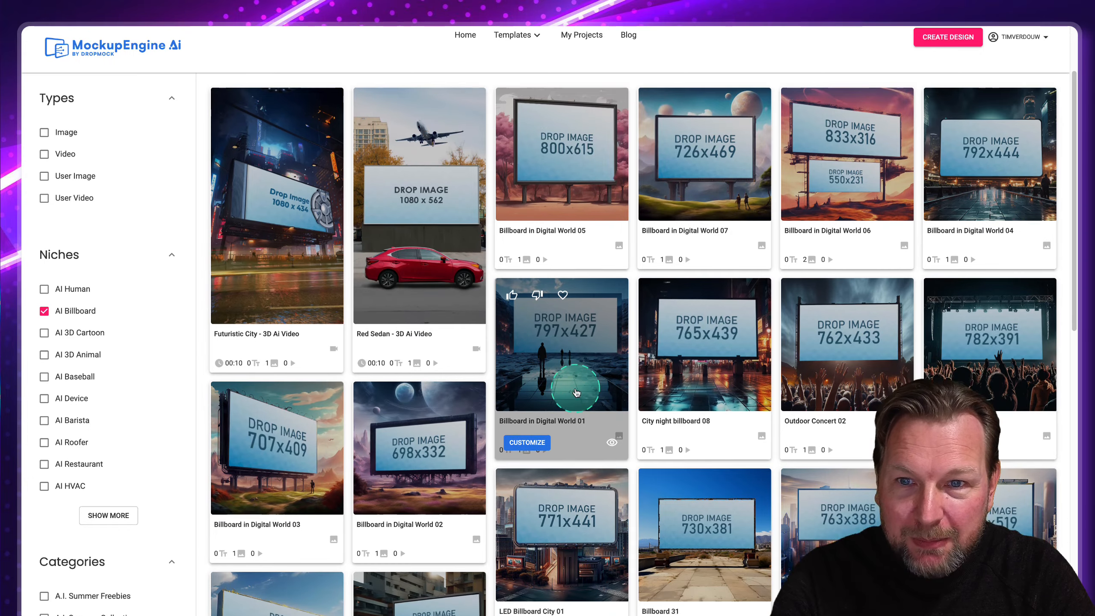
{"action": "scroll", "coordinate": [576, 392], "scroll_direction": "up", "scroll_amount": 2}
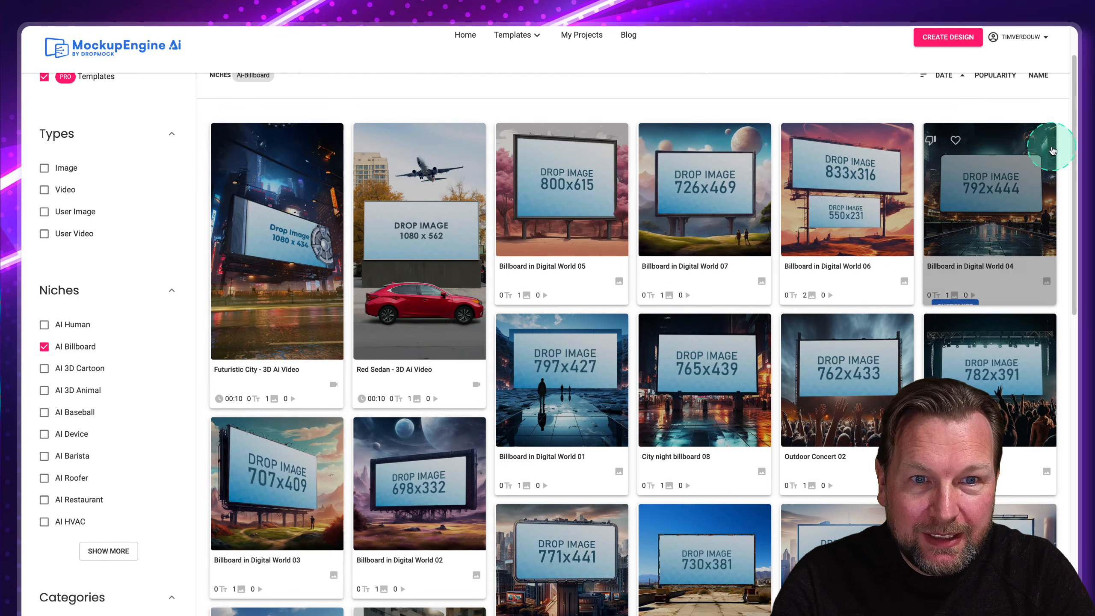
Preview the Billboard in Digital World 04 template and open it for customization, quitting the Pro Mouse utility in between
{"action": "left_click", "coordinate": [990, 210]}
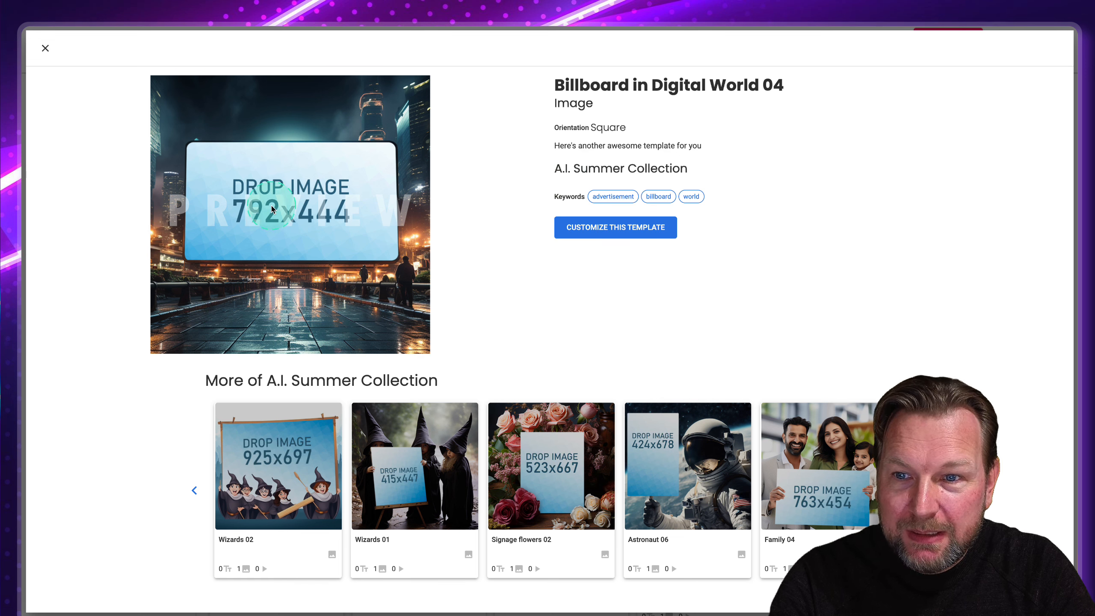
{"action": "left_click", "coordinate": [850, 19]}
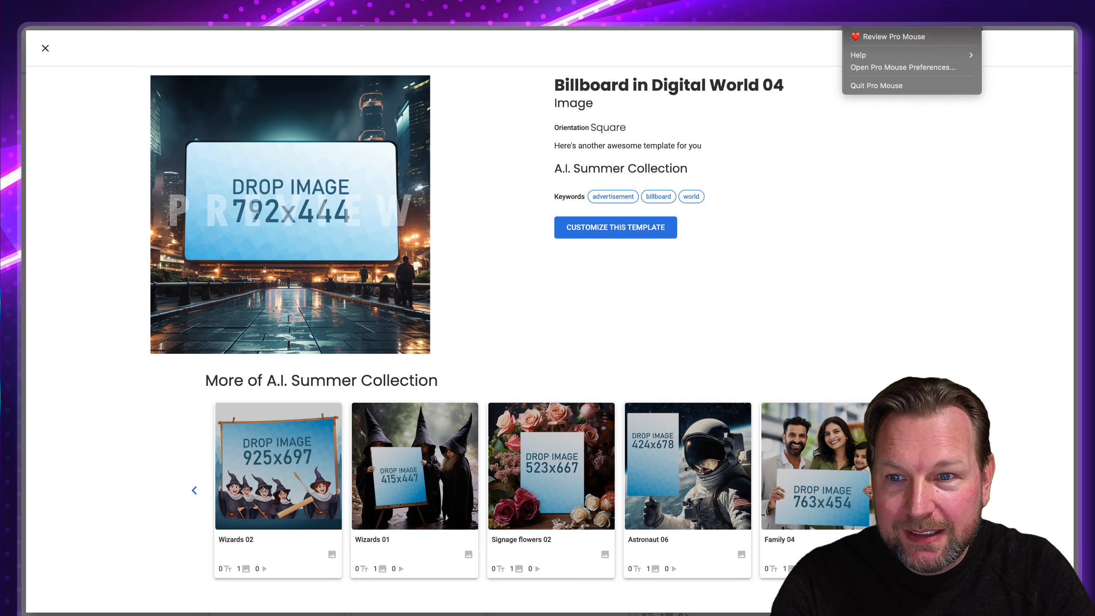
{"action": "left_click", "coordinate": [866, 88]}
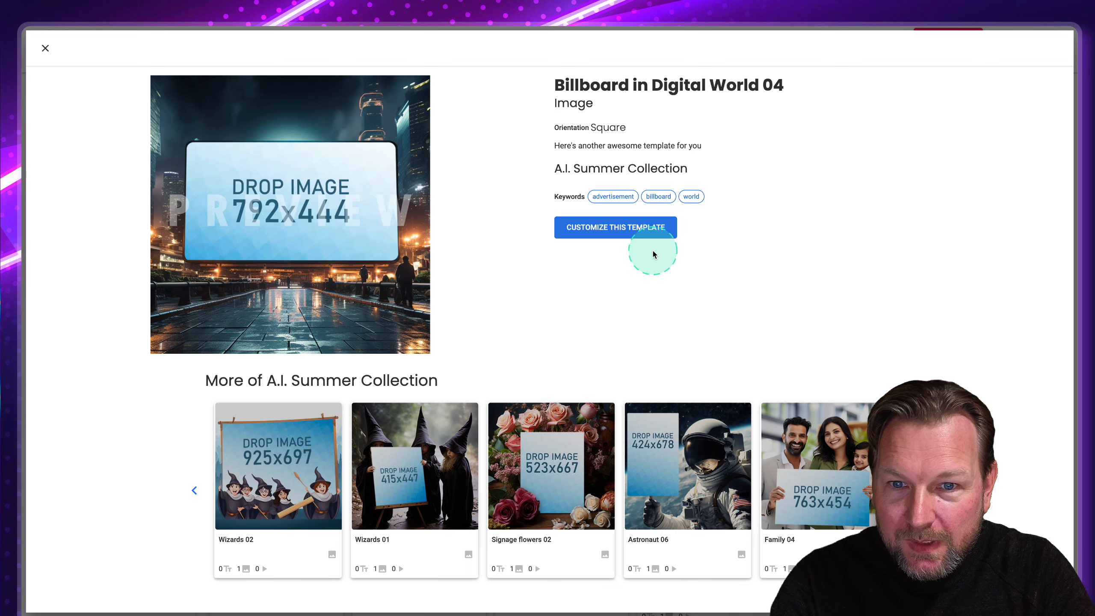
{"action": "left_click", "coordinate": [642, 234]}
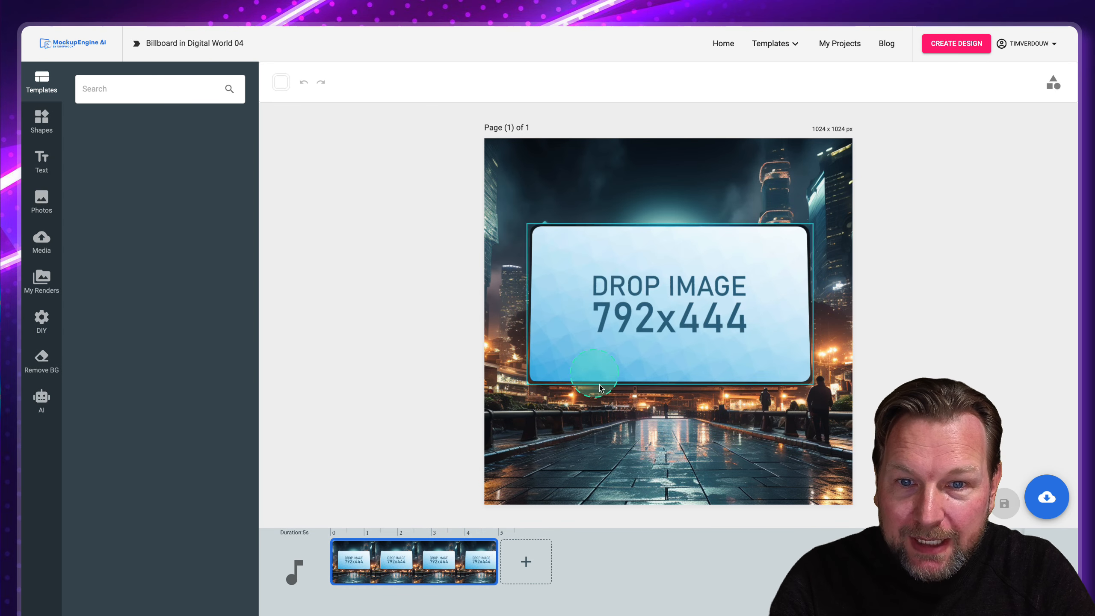
Replace the billboard's 792x444 placeholder with the uploaded image proteins.jpg
{"action": "left_click", "coordinate": [715, 427]}
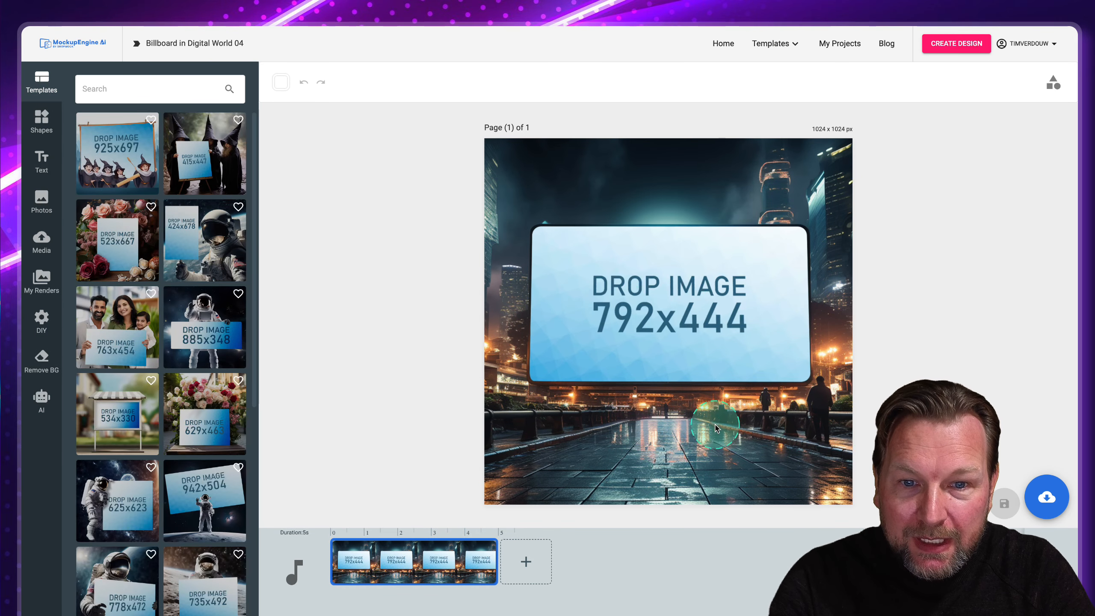
{"action": "left_click", "coordinate": [692, 295]}
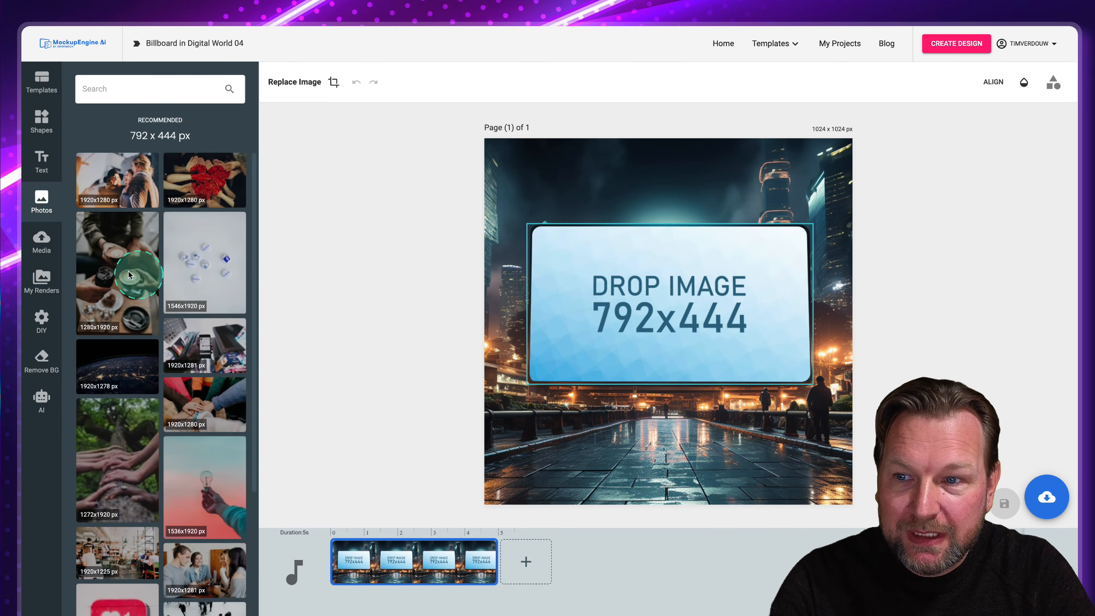
{"action": "left_click", "coordinate": [45, 244]}
{"action": "left_click", "coordinate": [118, 322]}
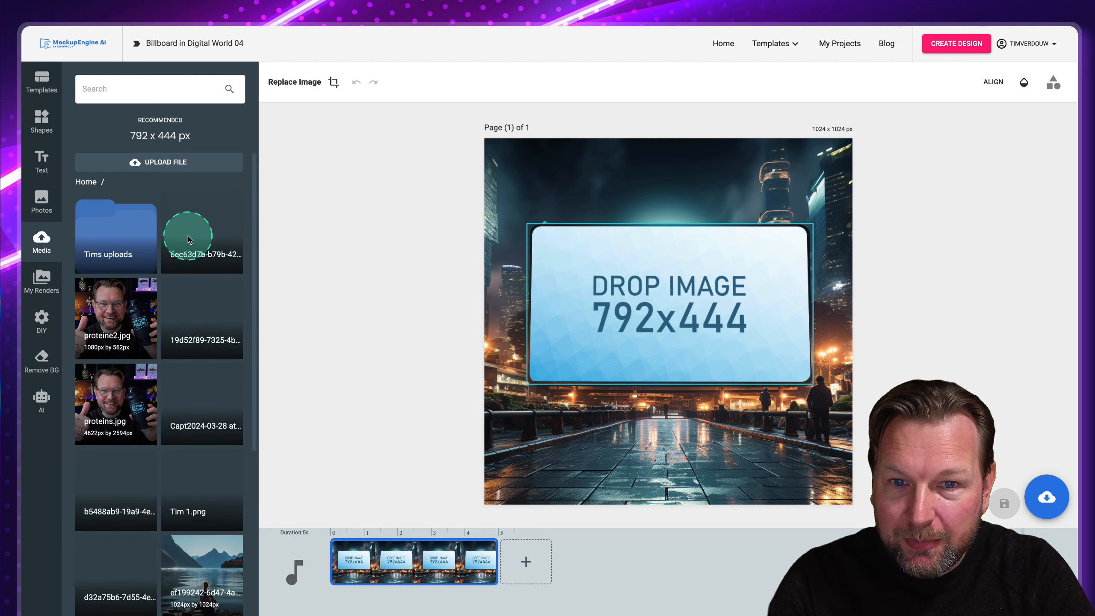
{"action": "left_click", "coordinate": [114, 332]}
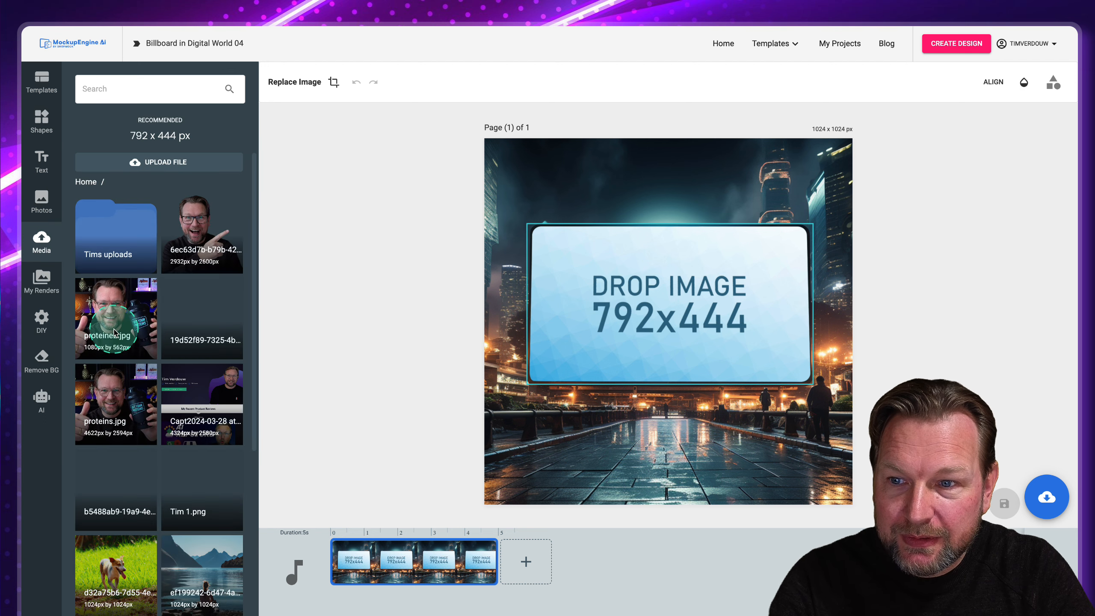
{"action": "left_click", "coordinate": [121, 400]}
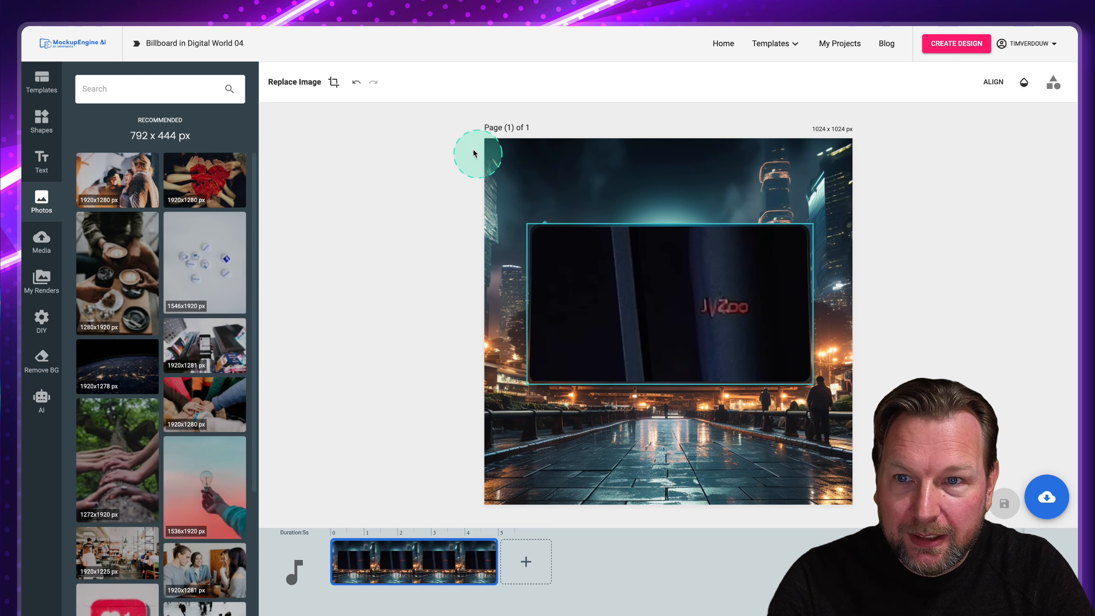
Enlarge the billboard image's crop area to cover nearly the whole photo and apply the crop
{"action": "left_click", "coordinate": [336, 85]}
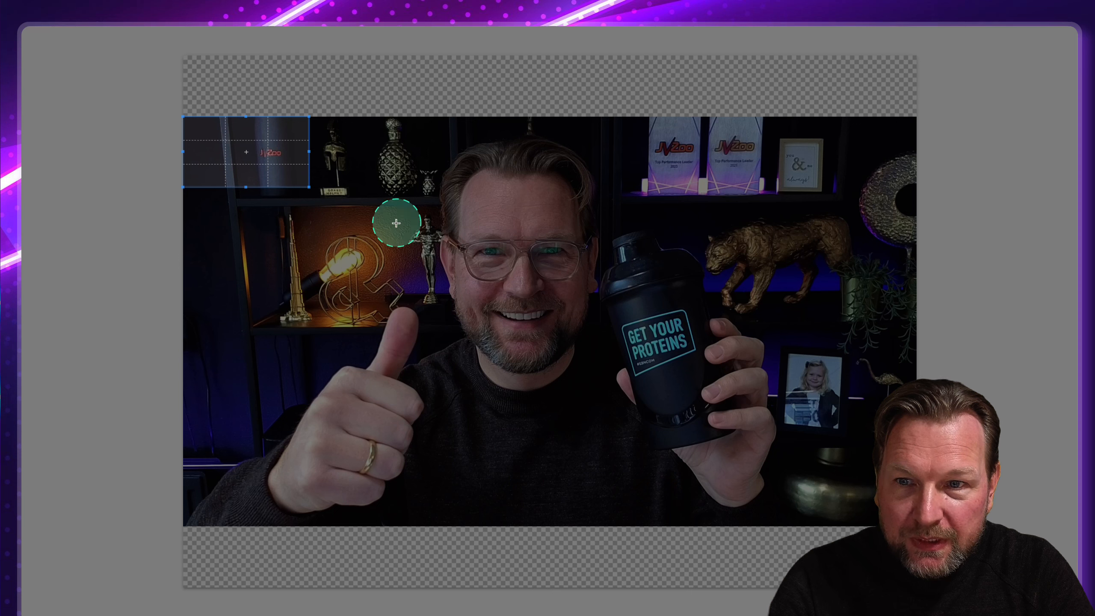
{"action": "left_click_drag", "start_coordinate": [306, 188], "coordinate": [697, 387]}
{"action": "mouse_move", "coordinate": [531, 295]}
{"action": "left_mouse_down"}
{"action": "mouse_move", "coordinate": [567, 320]}
{"action": "mouse_move", "coordinate": [543, 311]}
{"action": "left_mouse_up"}
{"action": "left_click_drag", "start_coordinate": [832, 489], "coordinate": [896, 524]}
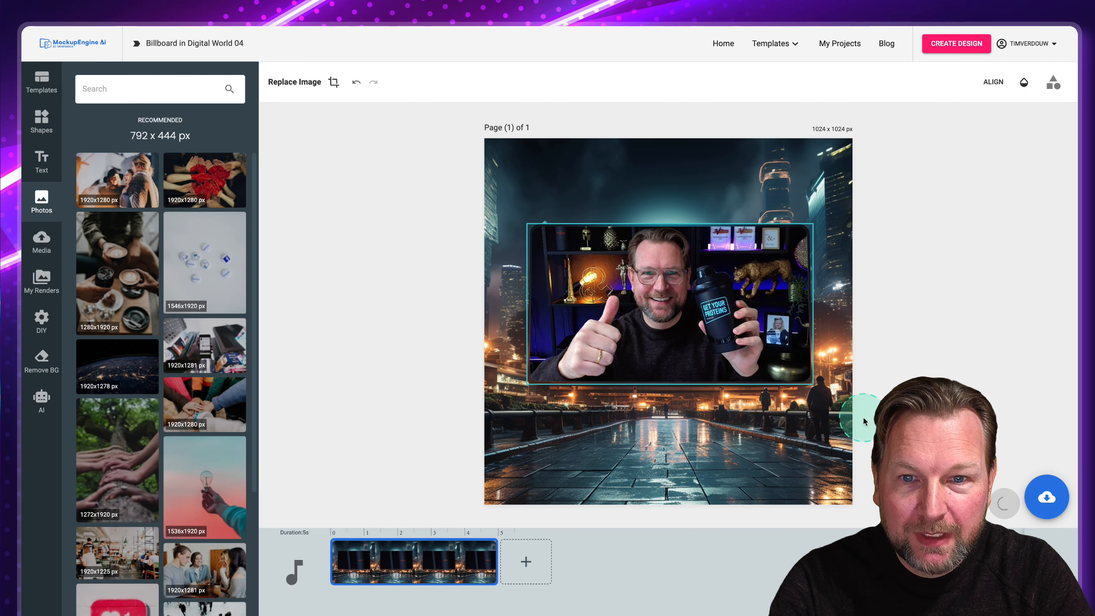
{"action": "left_click", "coordinate": [587, 433]}
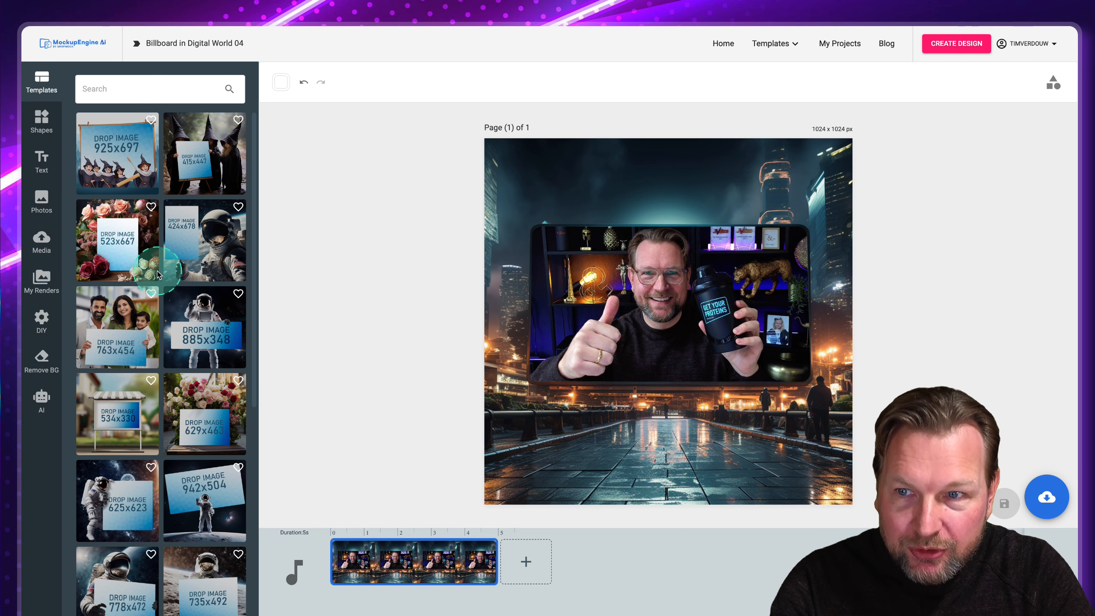
Browse the editor's template list and load the Mailman 01 template with the 623x448 sign
{"action": "scroll", "coordinate": [158, 270], "scroll_direction": "down", "scroll_amount": 1}
{"action": "scroll", "coordinate": [157, 271], "scroll_direction": "down", "scroll_amount": 5}
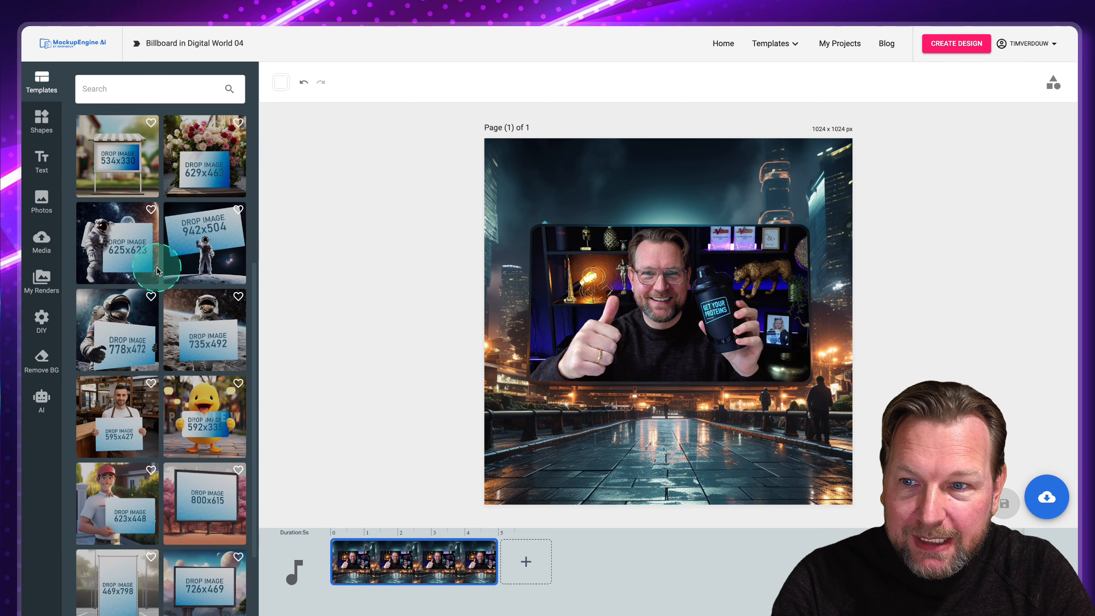
{"action": "scroll", "coordinate": [184, 251], "scroll_direction": "down", "scroll_amount": 2}
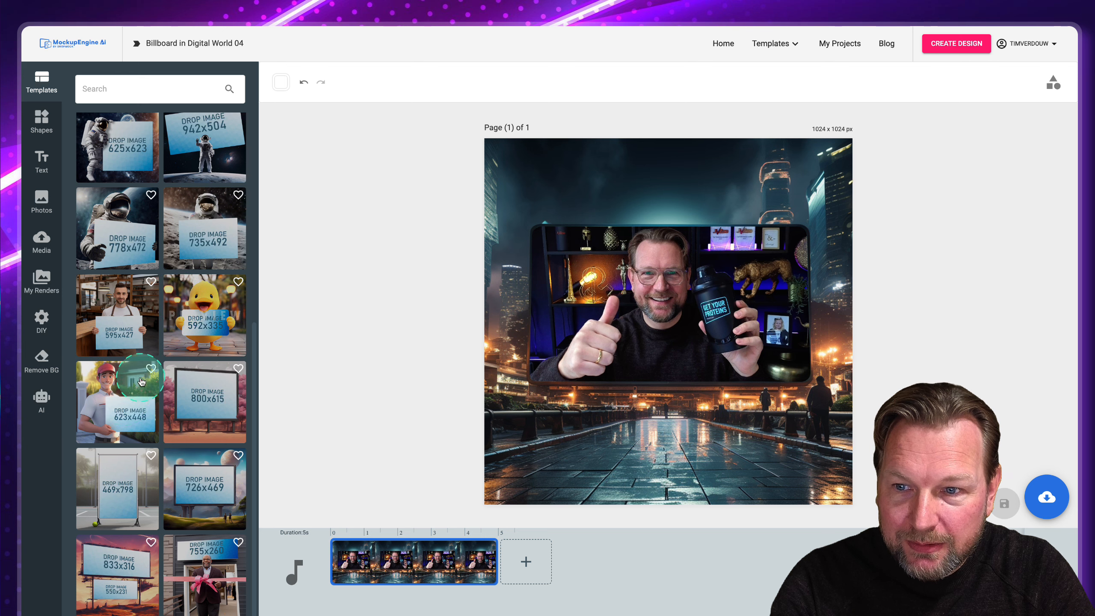
{"action": "left_click", "coordinate": [124, 412]}
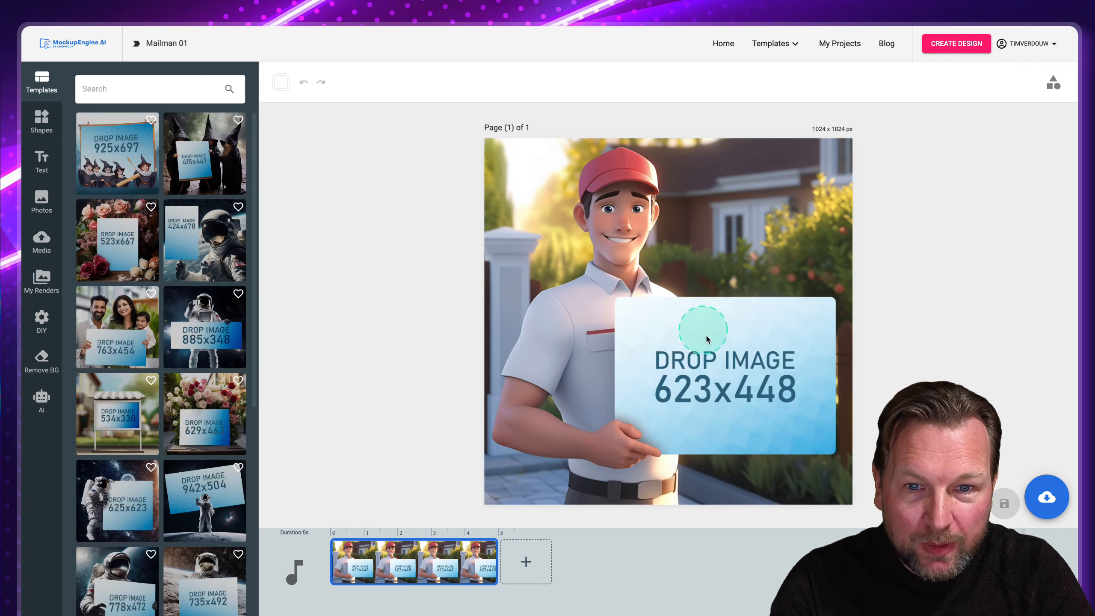
Replace the mailman's sign placeholder with the uploaded image proteine2.jpg
{"action": "left_click", "coordinate": [703, 354]}
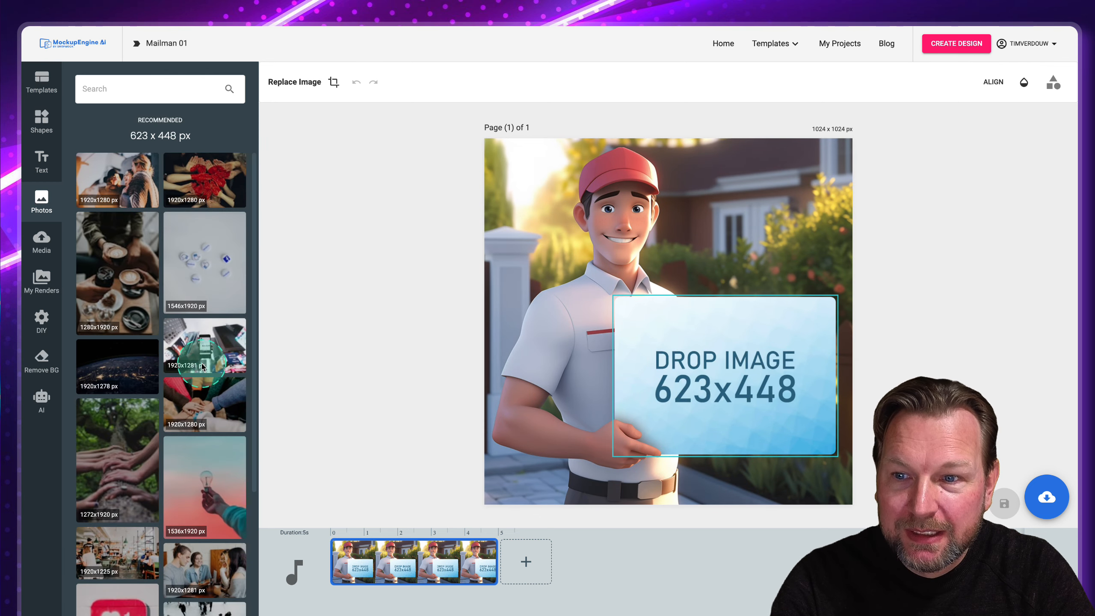
{"action": "left_click", "coordinate": [43, 248]}
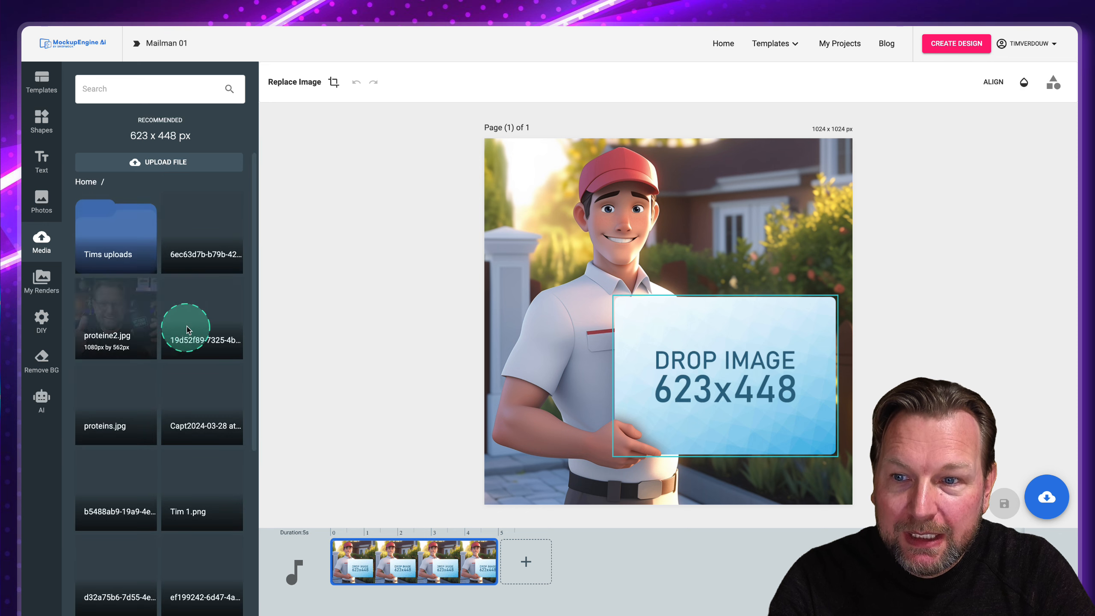
{"action": "left_click", "coordinate": [115, 318]}
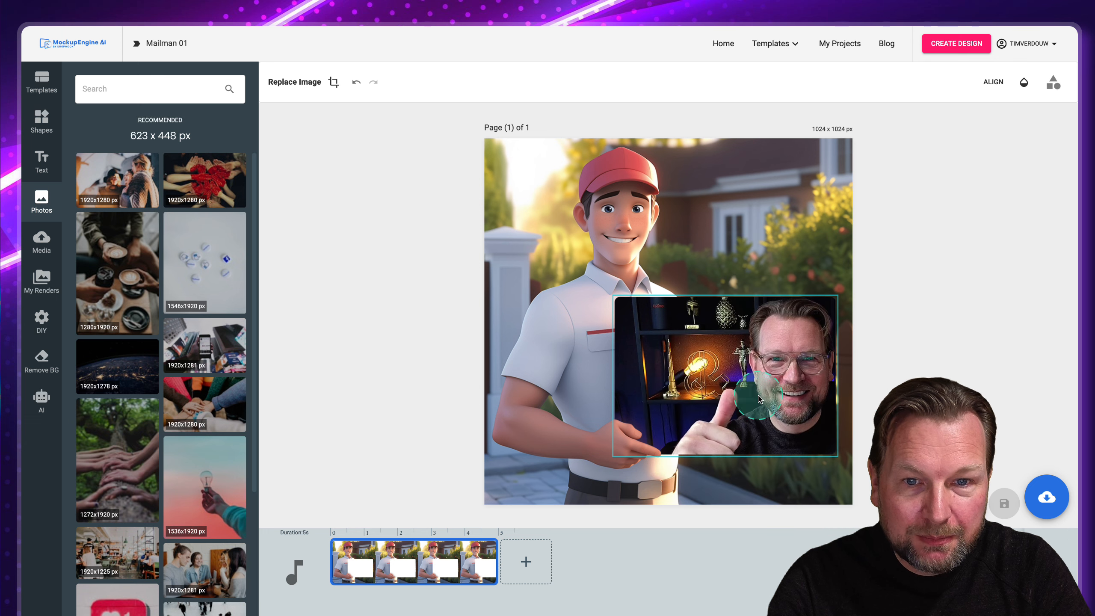
Enlarge the crop area of the mailman's sign image to the photo's full height, framing the thumb and the bottle, and apply the crop
{"action": "left_click", "coordinate": [334, 82]}
{"action": "left_click_drag", "start_coordinate": [481, 329], "coordinate": [562, 330]}
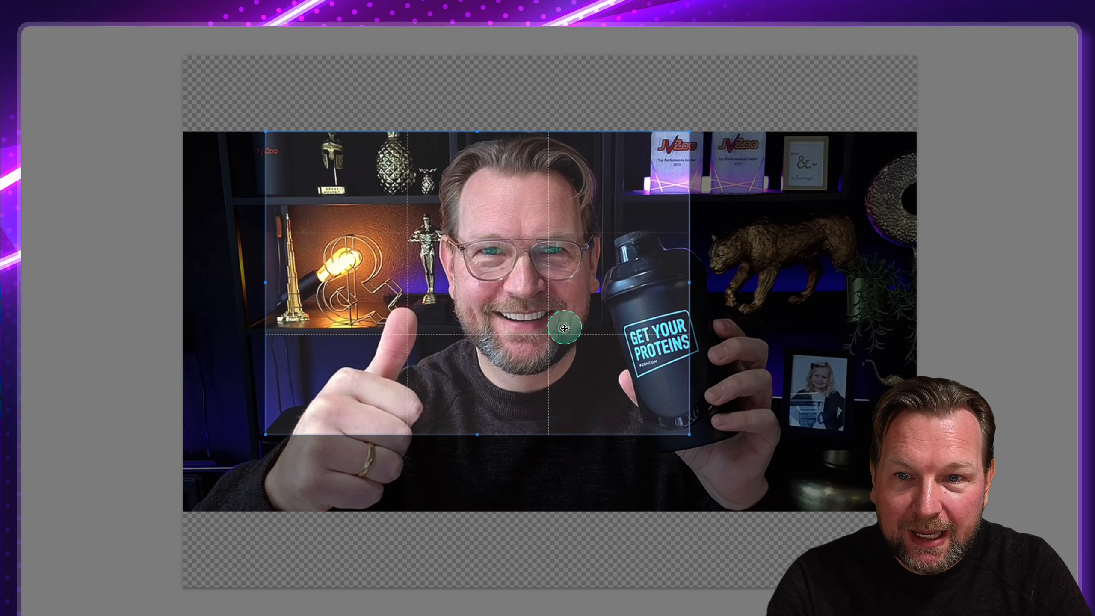
{"action": "left_click_drag", "start_coordinate": [687, 436], "coordinate": [844, 511]}
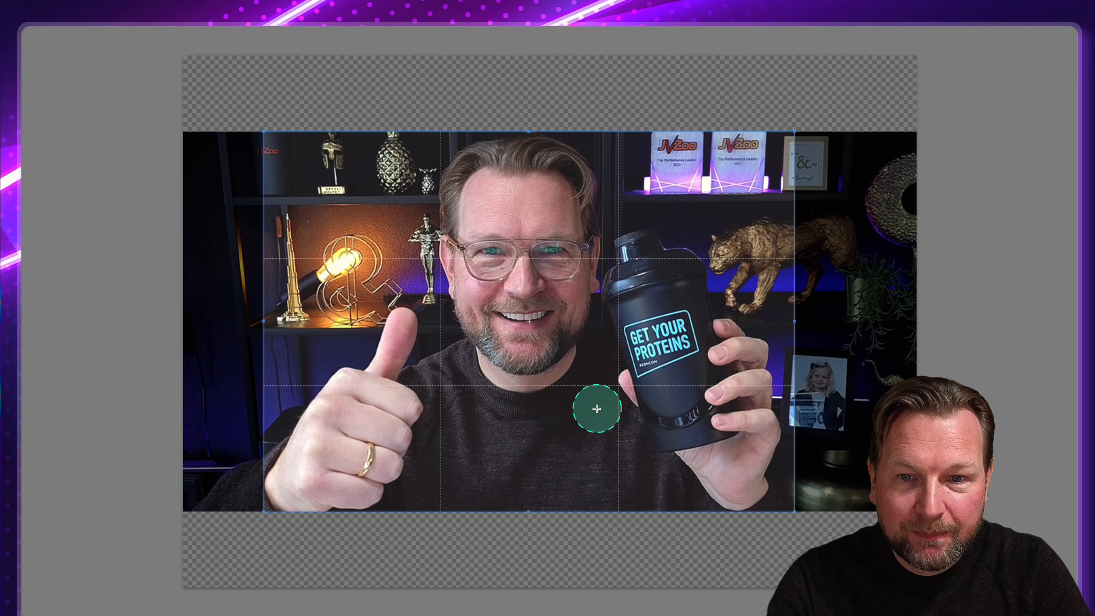
{"action": "left_click_drag", "start_coordinate": [597, 408], "coordinate": [627, 418]}
{"action": "left_click", "coordinate": [752, 504]}
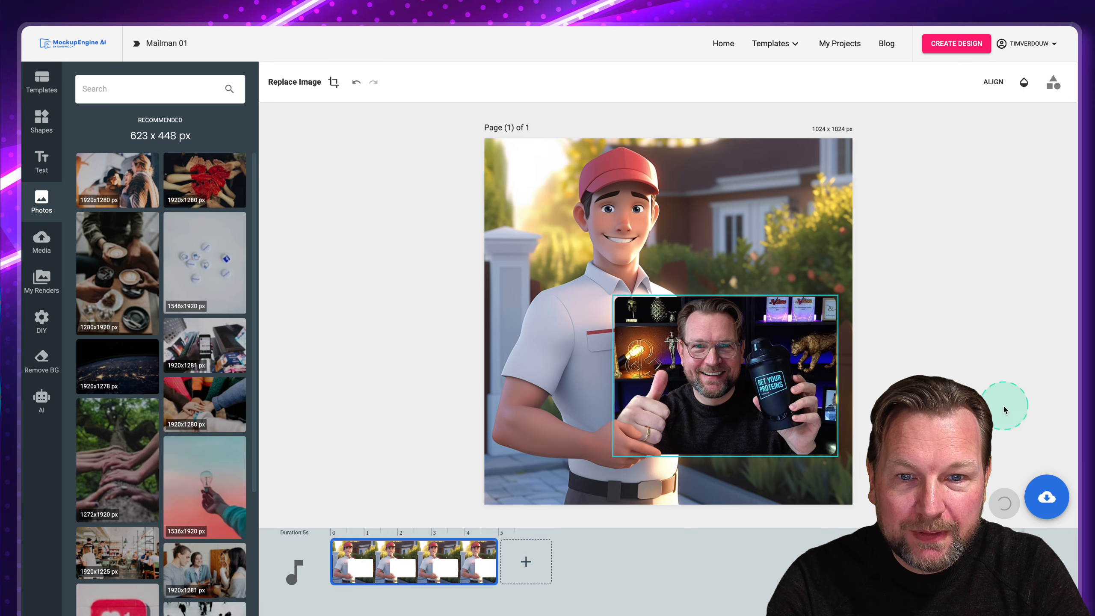
{"action": "left_click", "coordinate": [912, 360]}
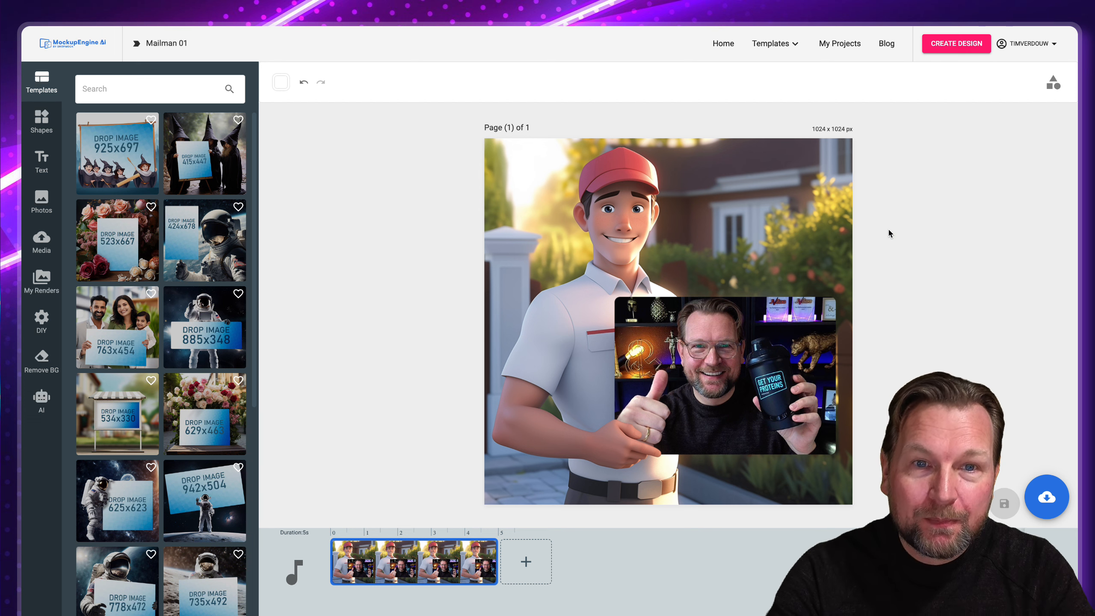
Create a blank custom design of 1920 x 1080 px
{"action": "left_click", "coordinate": [957, 48]}
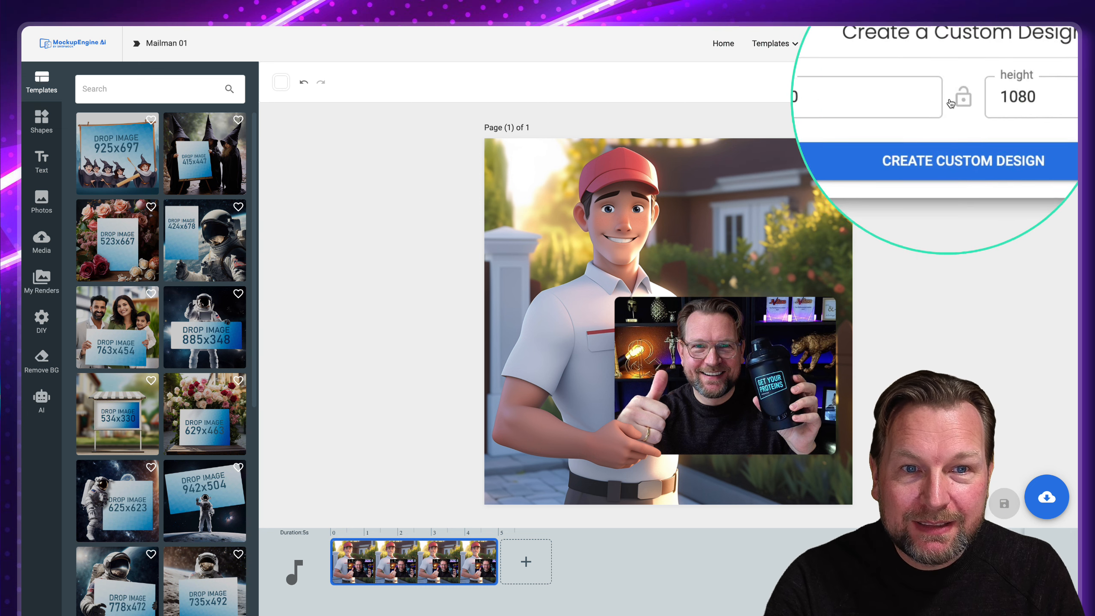
{"action": "left_click", "coordinate": [934, 135]}
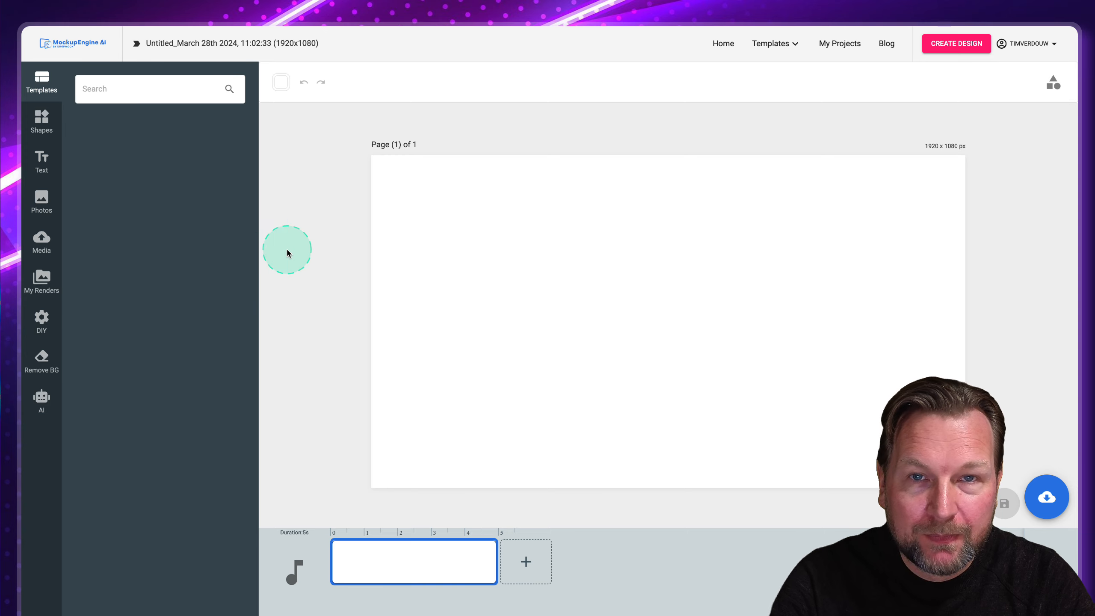
Search the stock photos for "gradient" and add the blue-to-pink 1920x1344 gradient to the blank page
{"action": "left_click", "coordinate": [41, 200]}
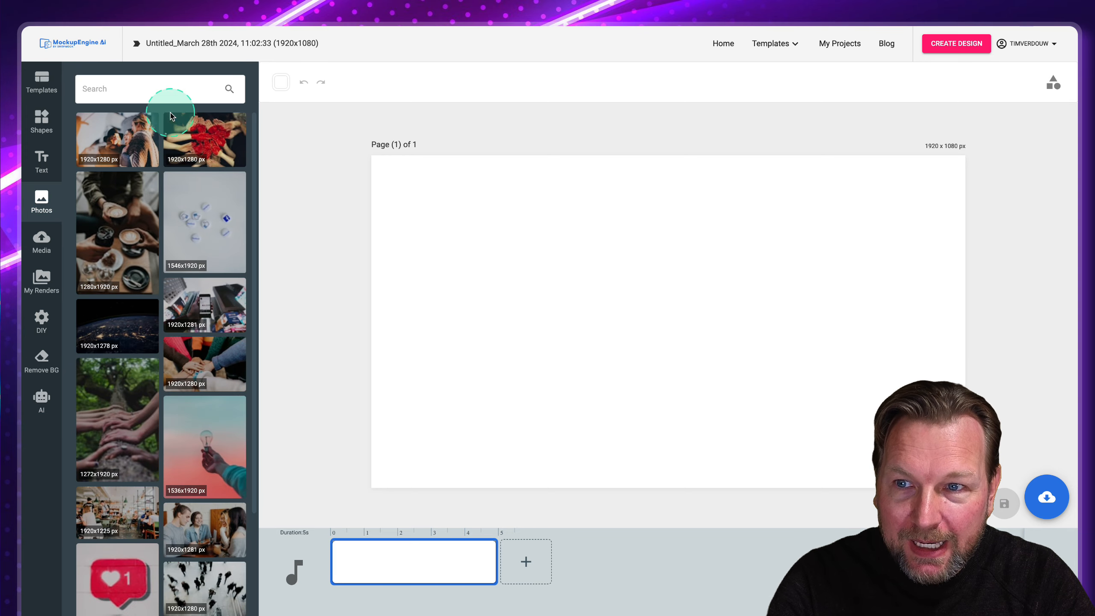
{"action": "scroll", "coordinate": [173, 200], "scroll_direction": "down", "scroll_amount": 4}
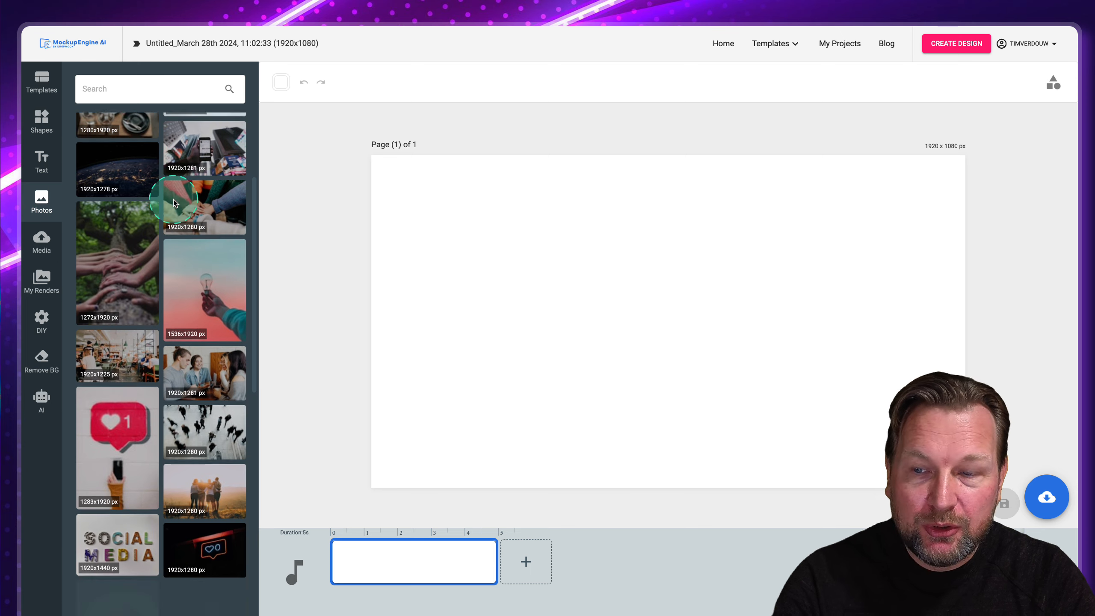
{"action": "scroll", "coordinate": [173, 199], "scroll_direction": "up", "scroll_amount": 2}
{"action": "scroll", "coordinate": [174, 203], "scroll_direction": "up", "scroll_amount": 2}
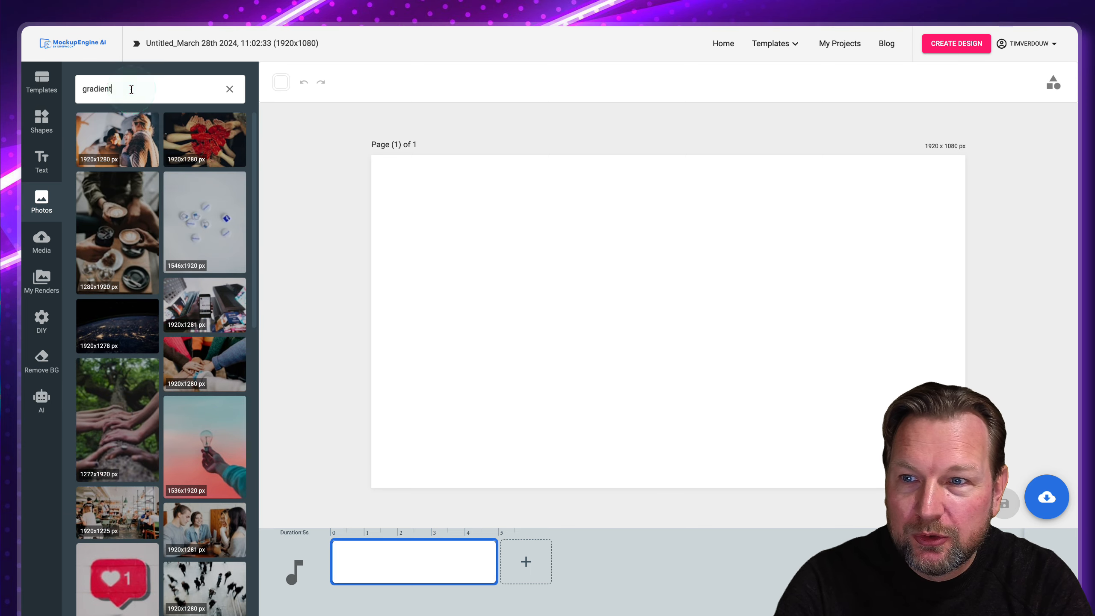
{"action": "key", "text": "Return"}
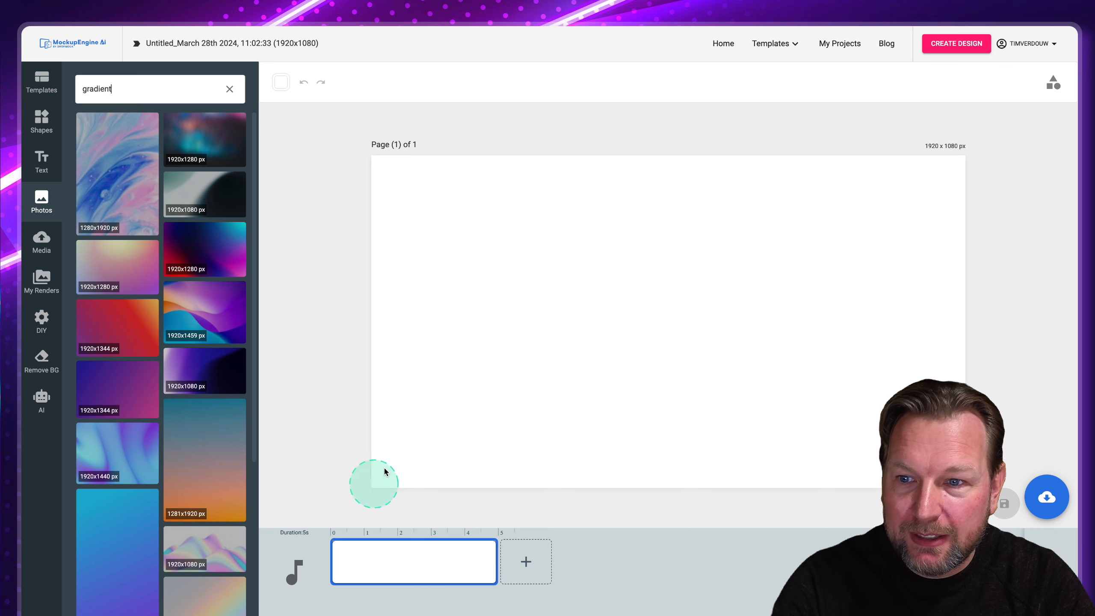
{"action": "left_click", "coordinate": [120, 398]}
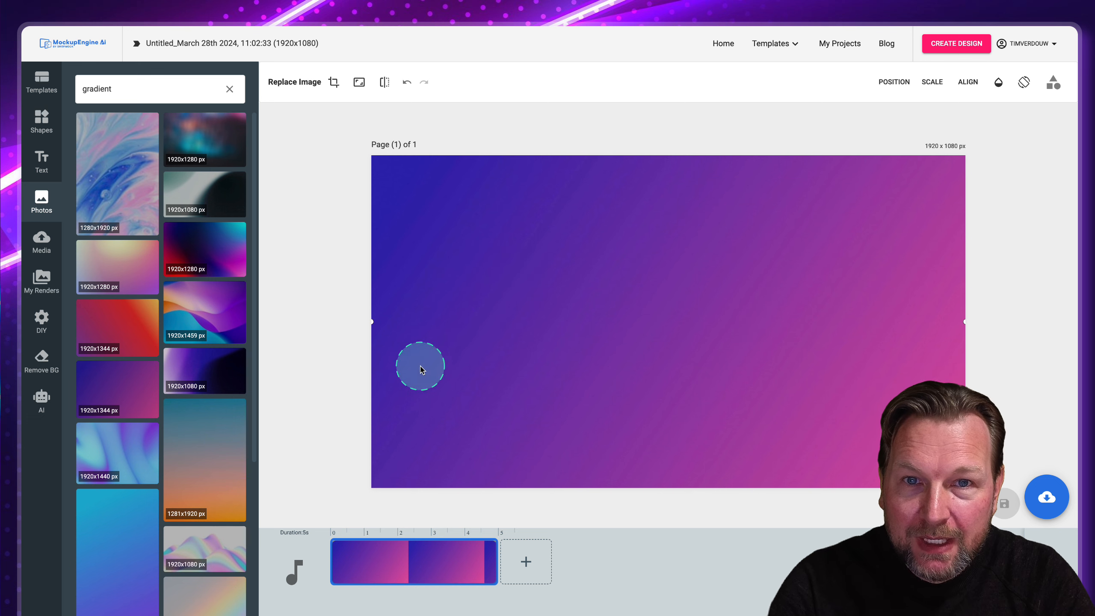
Clear the media search and insert the uploaded 2932 x 2600 px photo of the pointing man in front of the dark shelves
{"action": "left_click", "coordinate": [44, 250]}
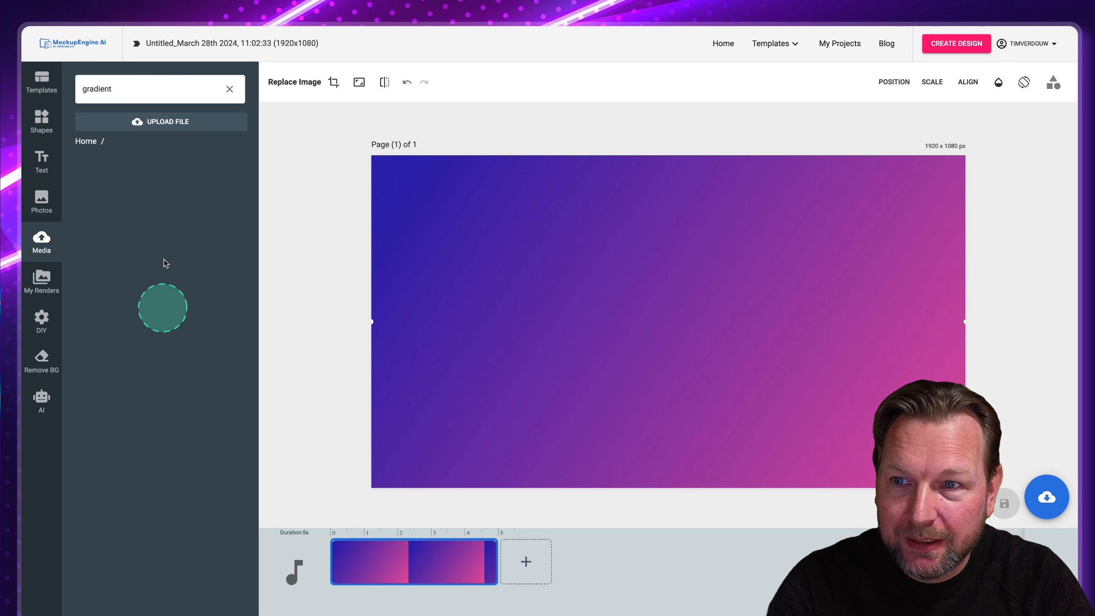
{"action": "left_click", "coordinate": [222, 88]}
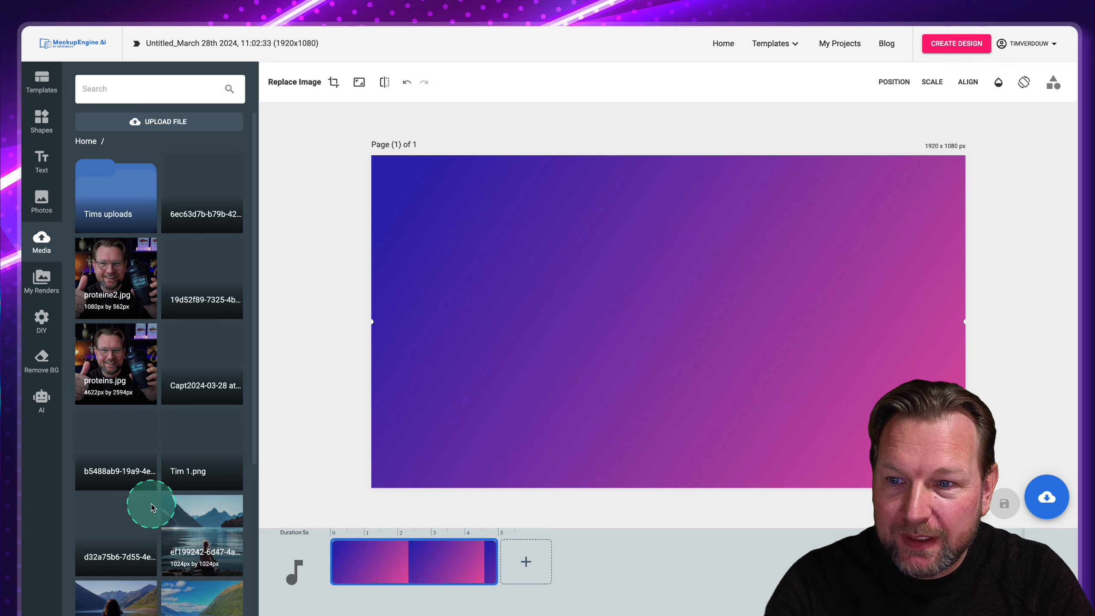
{"action": "scroll", "coordinate": [151, 506], "scroll_direction": "down", "scroll_amount": 3}
{"action": "scroll", "coordinate": [151, 507], "scroll_direction": "down", "scroll_amount": 1}
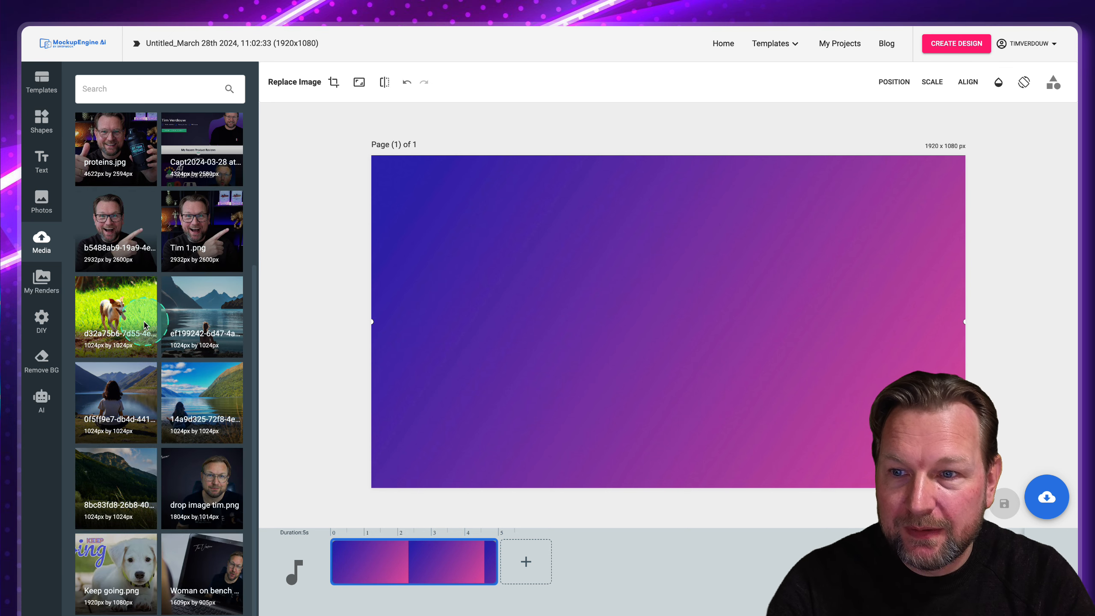
{"action": "left_click", "coordinate": [224, 229]}
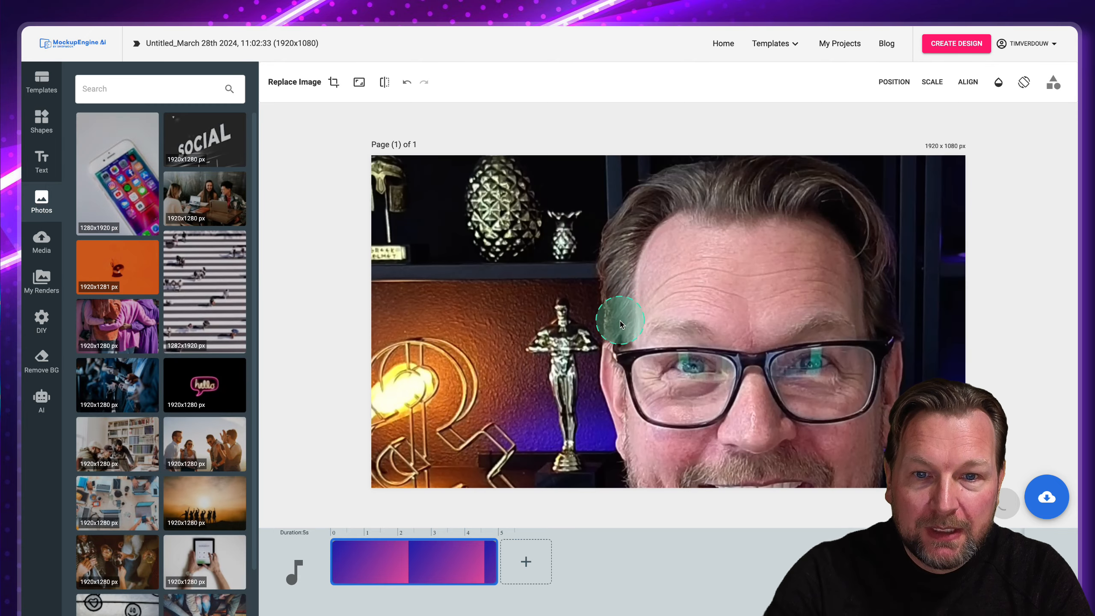
Scale the pointing man's photo to about the page height, place it on the page's left side and remove its background
{"action": "left_click_drag", "start_coordinate": [402, 187], "coordinate": [495, 246]}
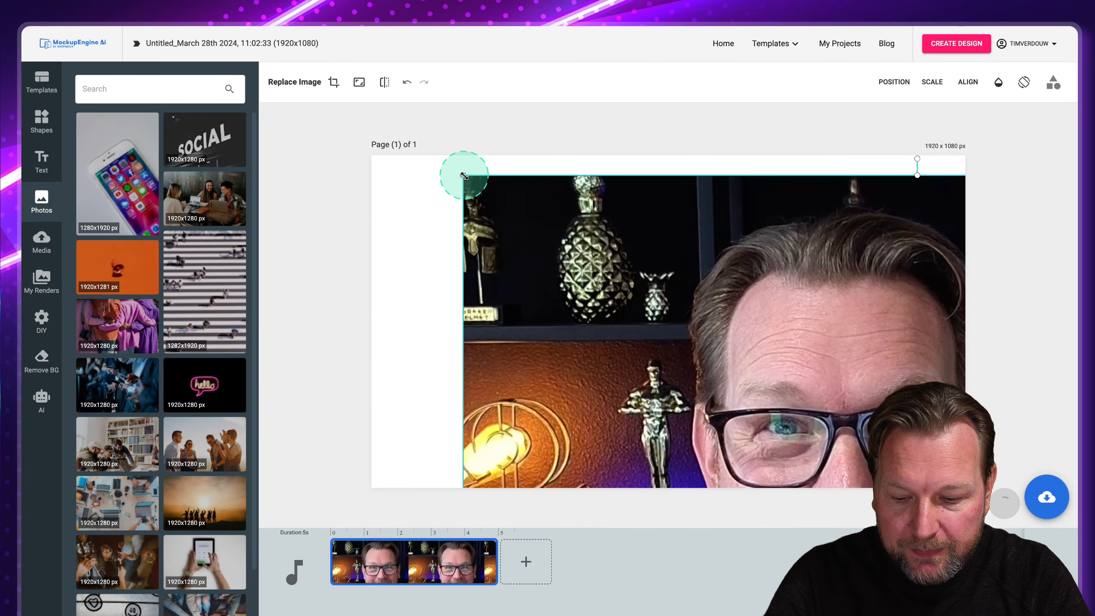
{"action": "left_click_drag", "start_coordinate": [463, 175], "coordinate": [825, 423]}
{"action": "left_click_drag", "start_coordinate": [863, 481], "coordinate": [667, 371]}
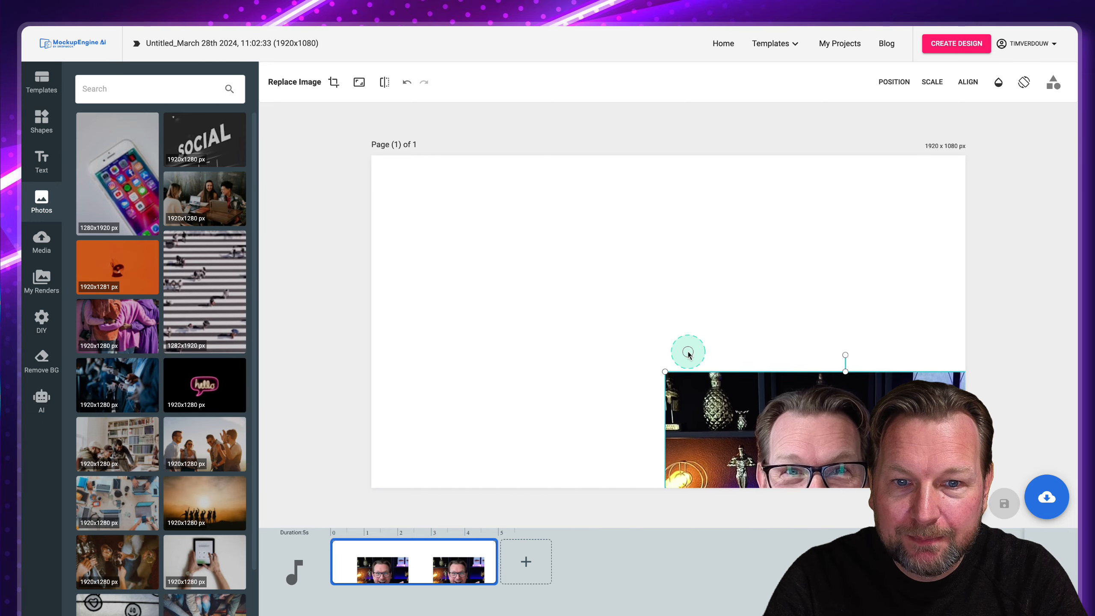
{"action": "left_click_drag", "start_coordinate": [803, 422], "coordinate": [498, 246]}
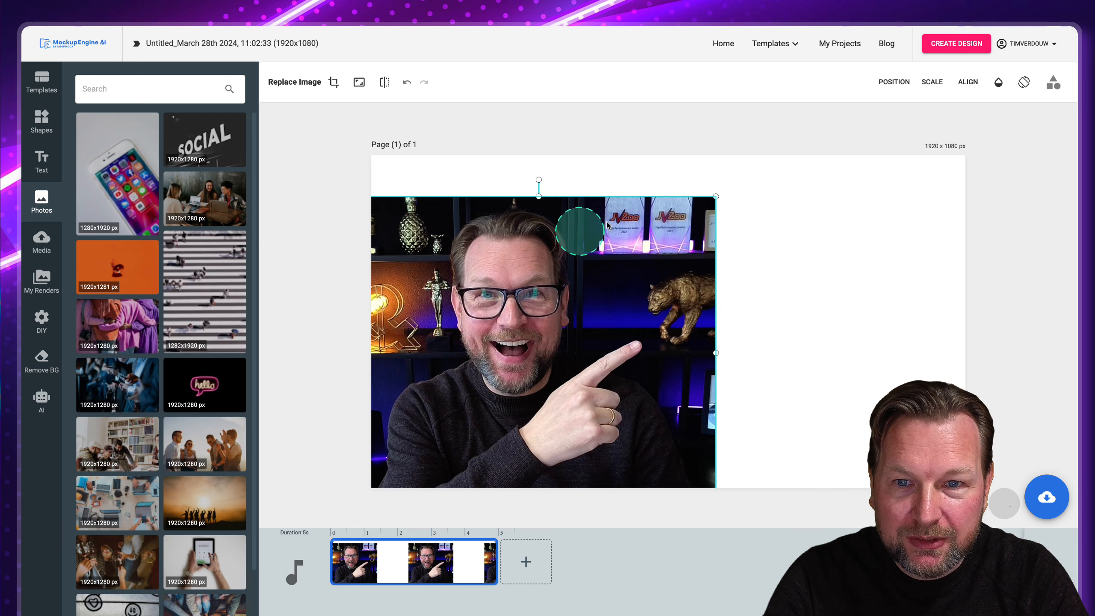
{"action": "left_click_drag", "start_coordinate": [716, 201], "coordinate": [767, 160]}
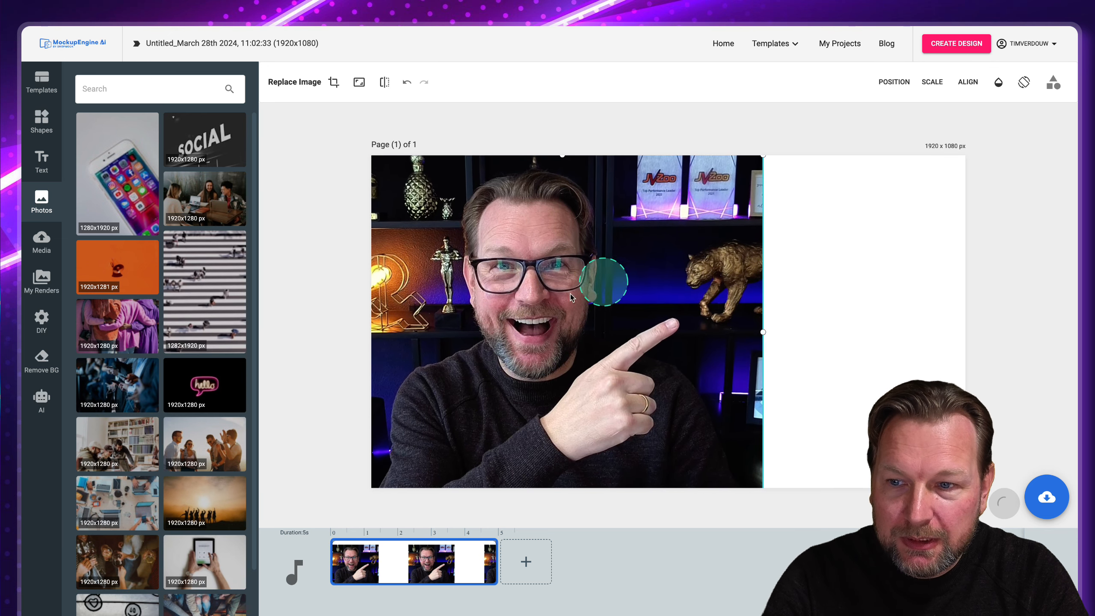
{"action": "left_click", "coordinate": [38, 366]}
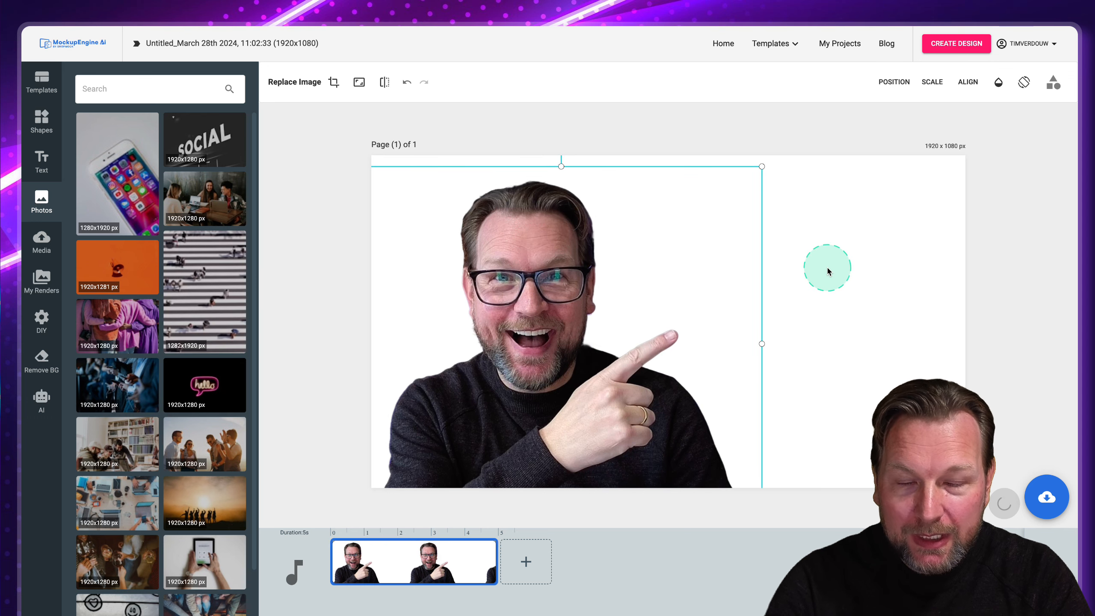
{"action": "left_click", "coordinate": [827, 270]}
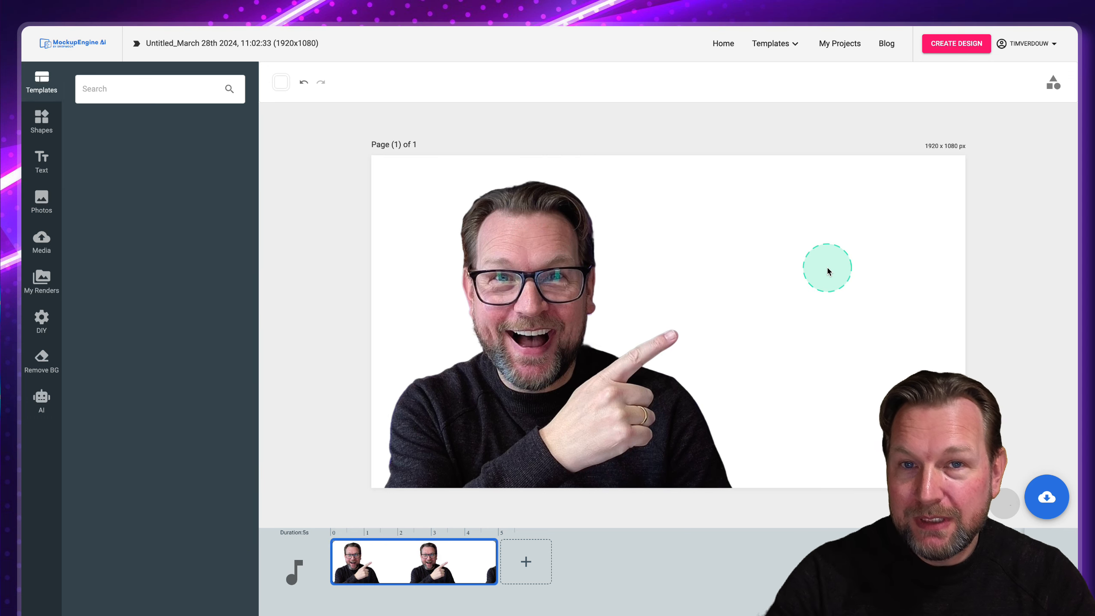
Search the stock photos for "gradient" and add the dark purple gradient with the pink wave behind the man
{"action": "left_click", "coordinate": [40, 205]}
{"action": "left_click", "coordinate": [146, 89]}
{"action": "type", "text": "gradient"}
{"action": "key", "text": "Return"}
{"action": "left_click", "coordinate": [117, 328]}
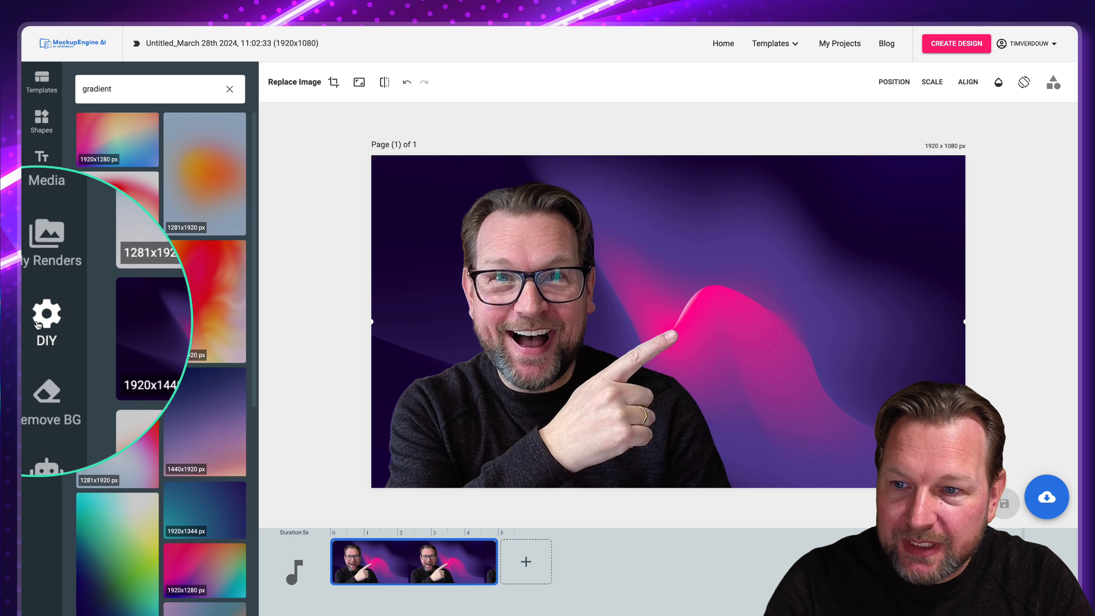
Browse the DIY Banner elements in the Informational folder and add the sign with the 724x456 placeholder to the page
{"action": "left_click", "coordinate": [37, 323]}
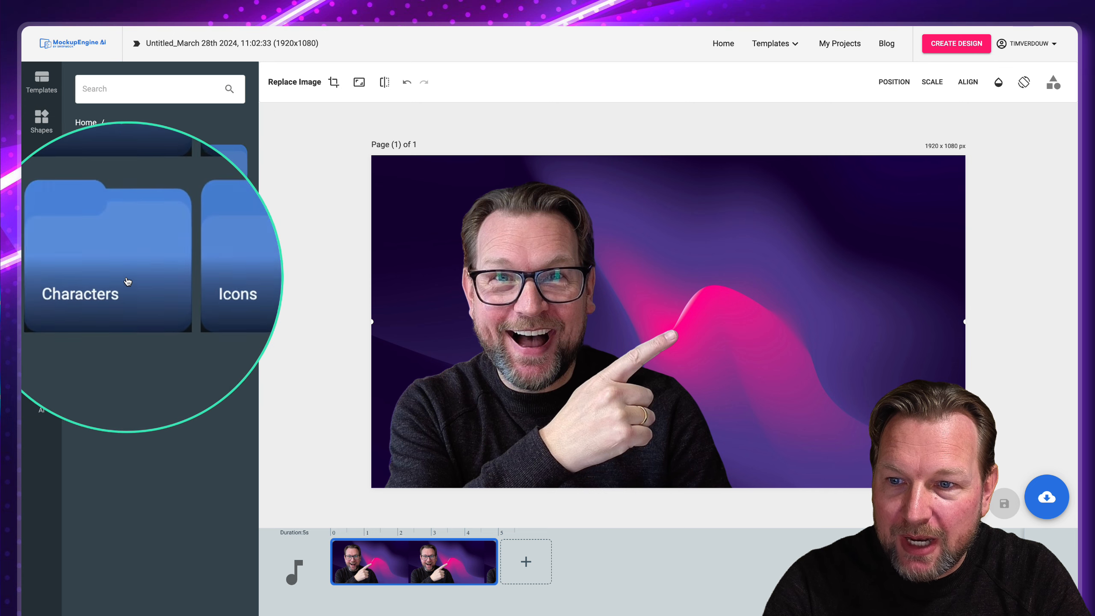
{"action": "left_click", "coordinate": [145, 186]}
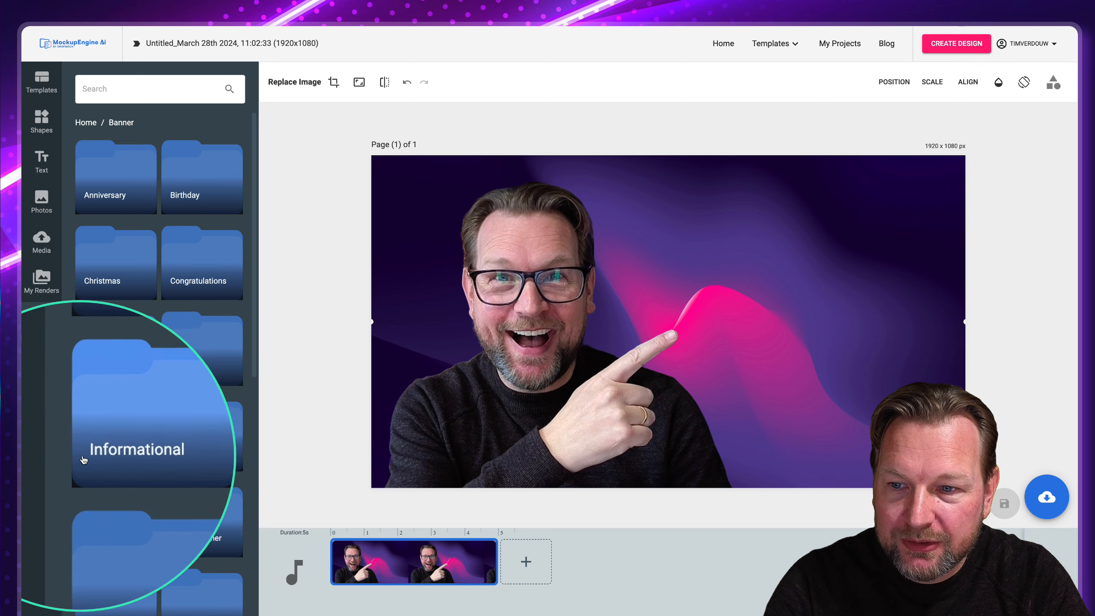
{"action": "left_click", "coordinate": [118, 457]}
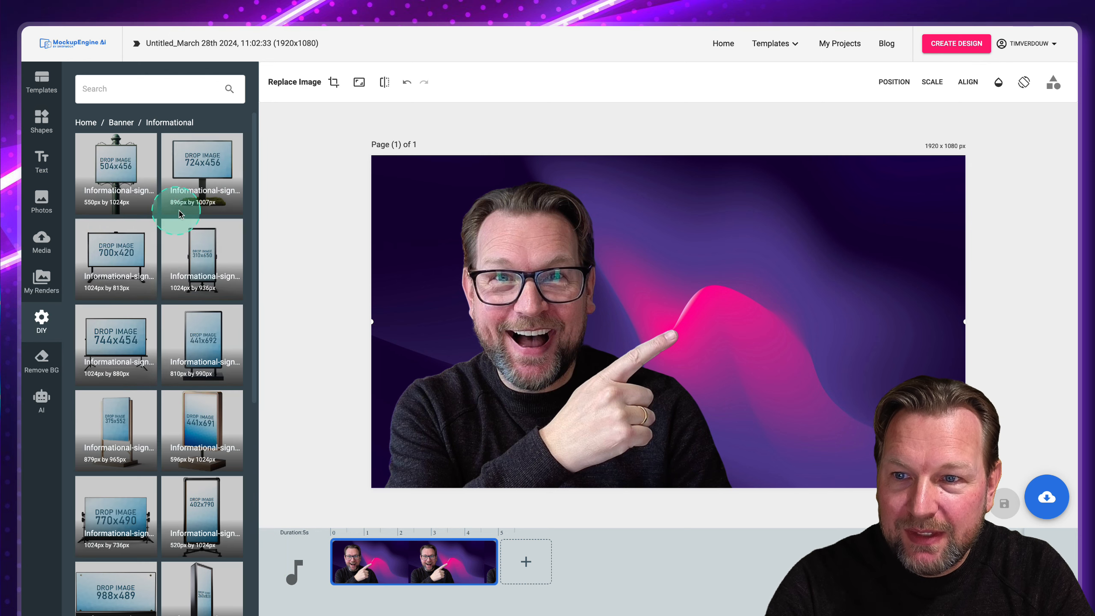
{"action": "scroll", "coordinate": [171, 272], "scroll_direction": "down", "scroll_amount": 2}
{"action": "scroll", "coordinate": [171, 272], "scroll_direction": "down", "scroll_amount": 7}
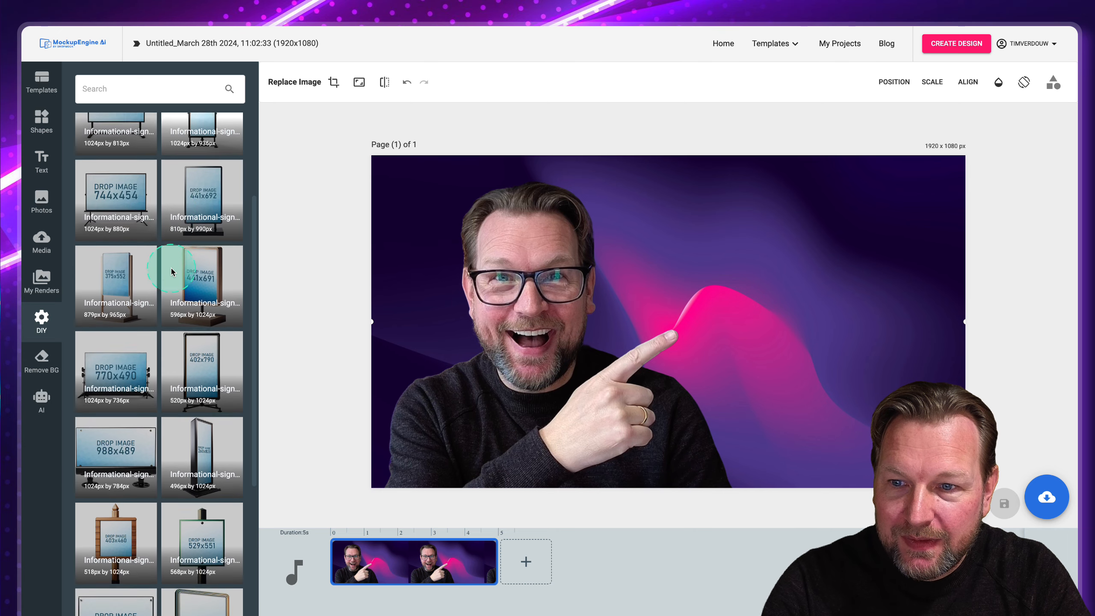
{"action": "scroll", "coordinate": [171, 272], "scroll_direction": "down", "scroll_amount": 1}
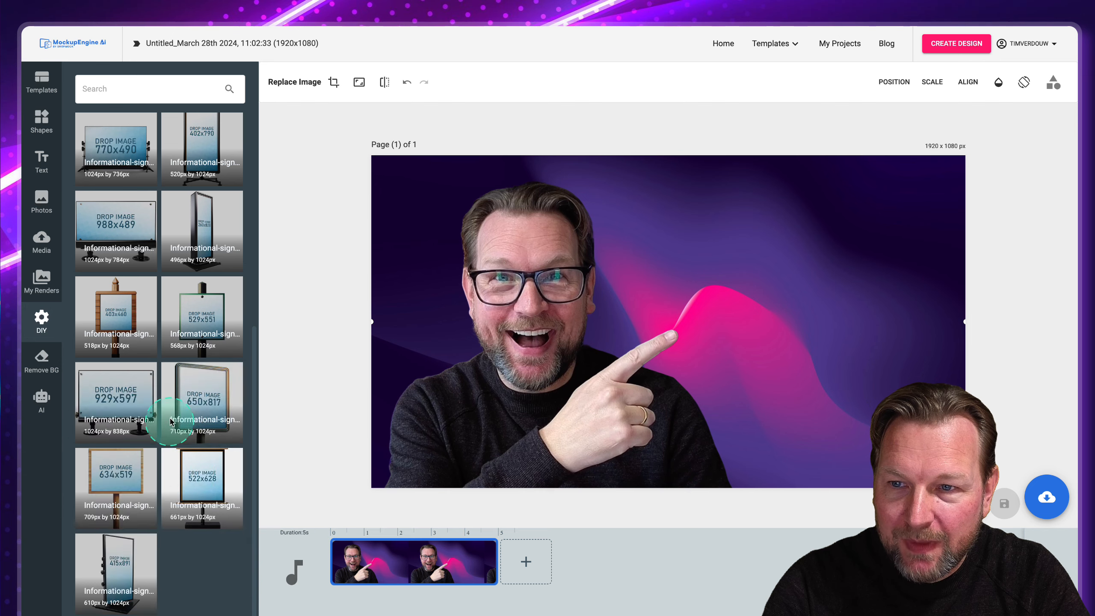
{"action": "scroll", "coordinate": [202, 328], "scroll_direction": "up", "scroll_amount": 9}
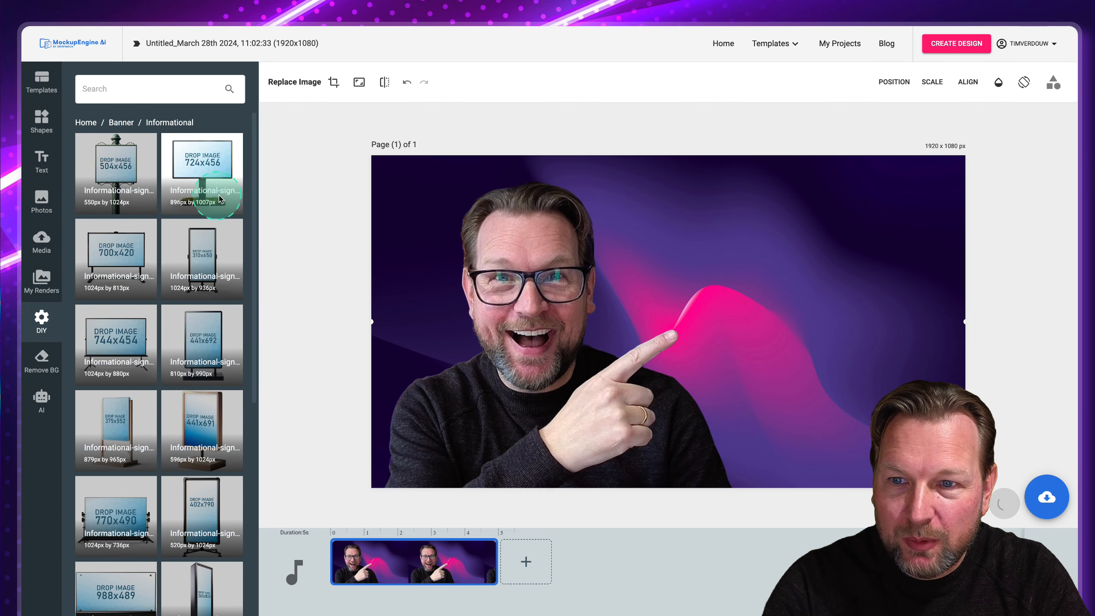
{"action": "left_click", "coordinate": [220, 199]}
Enlarge the sign, place it on the page's right half, and shift the pointing man slightly left to make room
{"action": "left_click", "coordinate": [639, 369]}
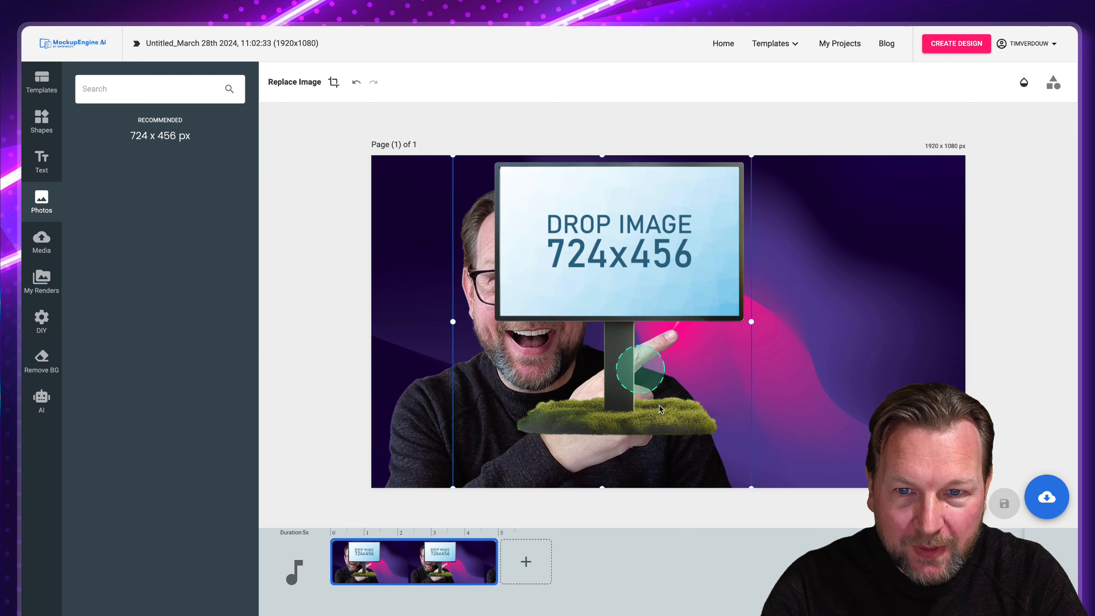
{"action": "left_click", "coordinate": [729, 244]}
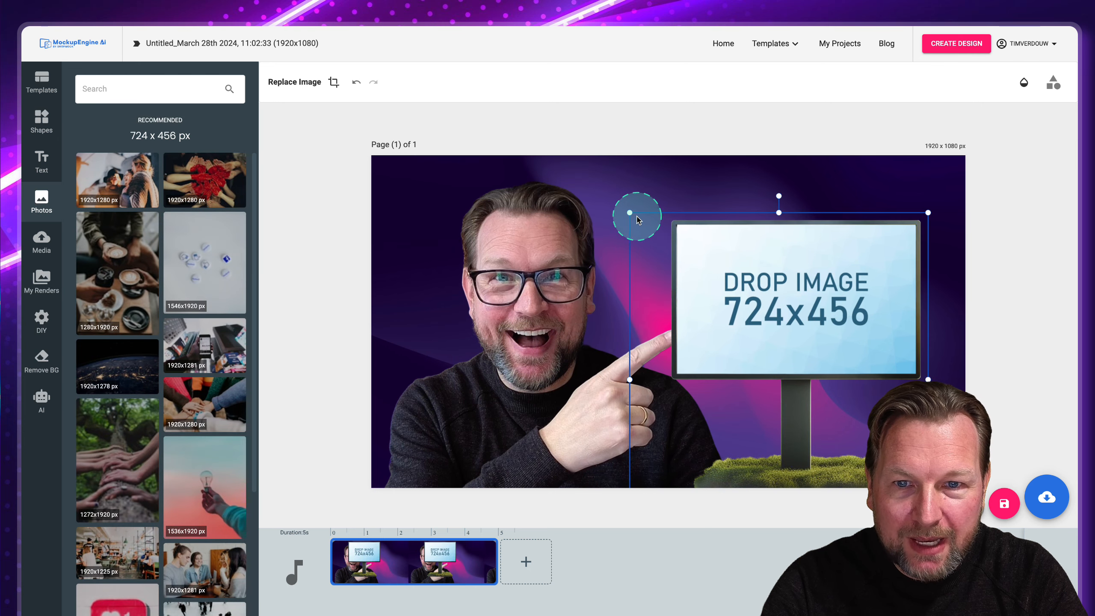
{"action": "left_click_drag", "start_coordinate": [630, 212], "coordinate": [500, 113]}
{"action": "left_click_drag", "start_coordinate": [683, 192], "coordinate": [653, 225]}
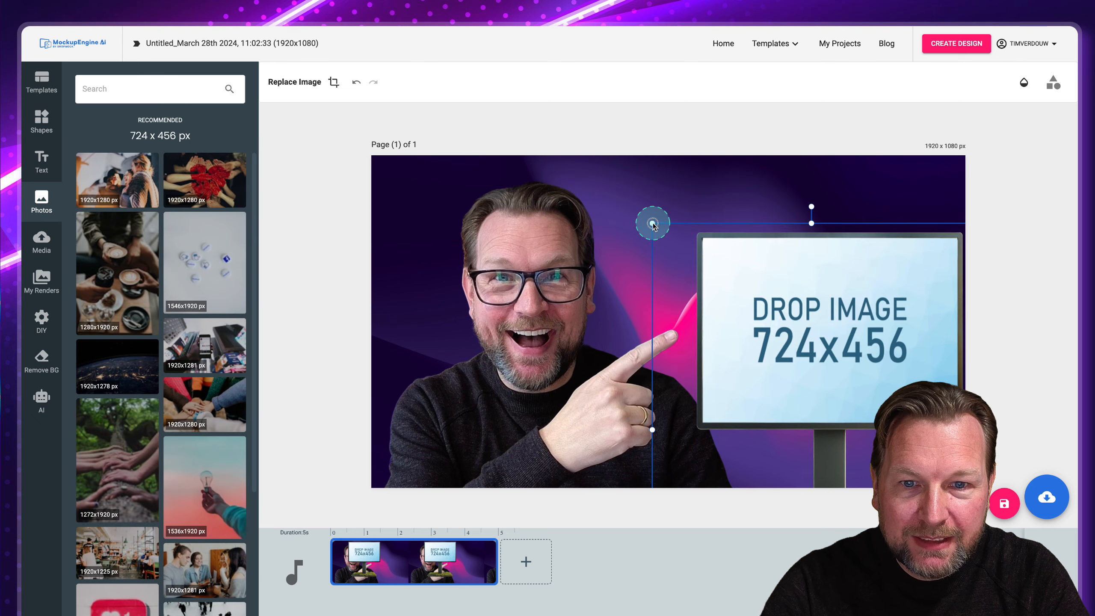
{"action": "left_click_drag", "start_coordinate": [754, 294], "coordinate": [737, 270]}
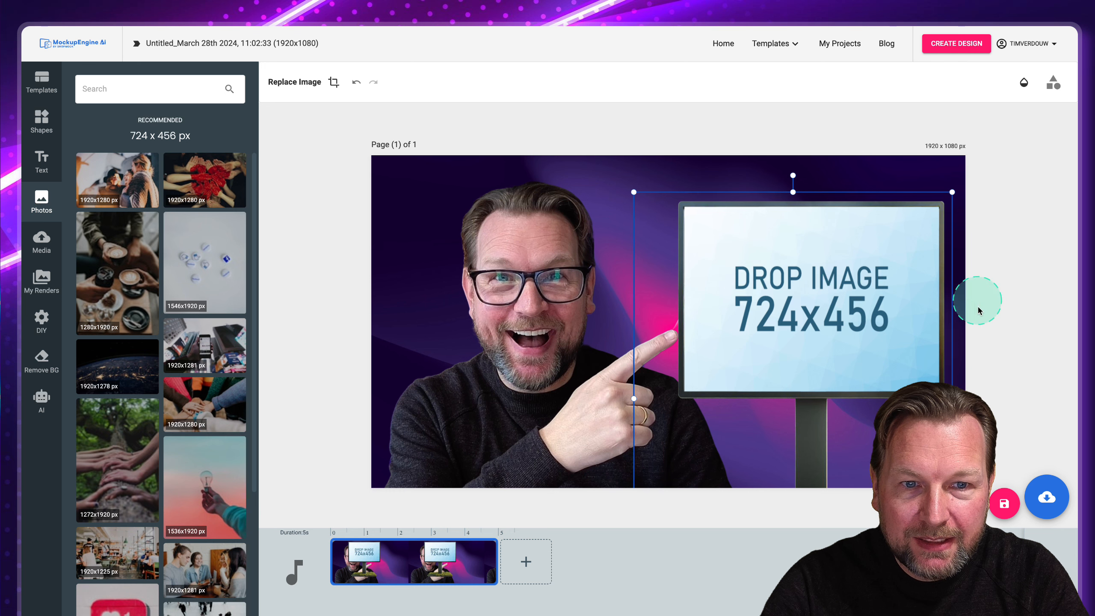
{"action": "left_click_drag", "start_coordinate": [953, 397], "coordinate": [980, 391]}
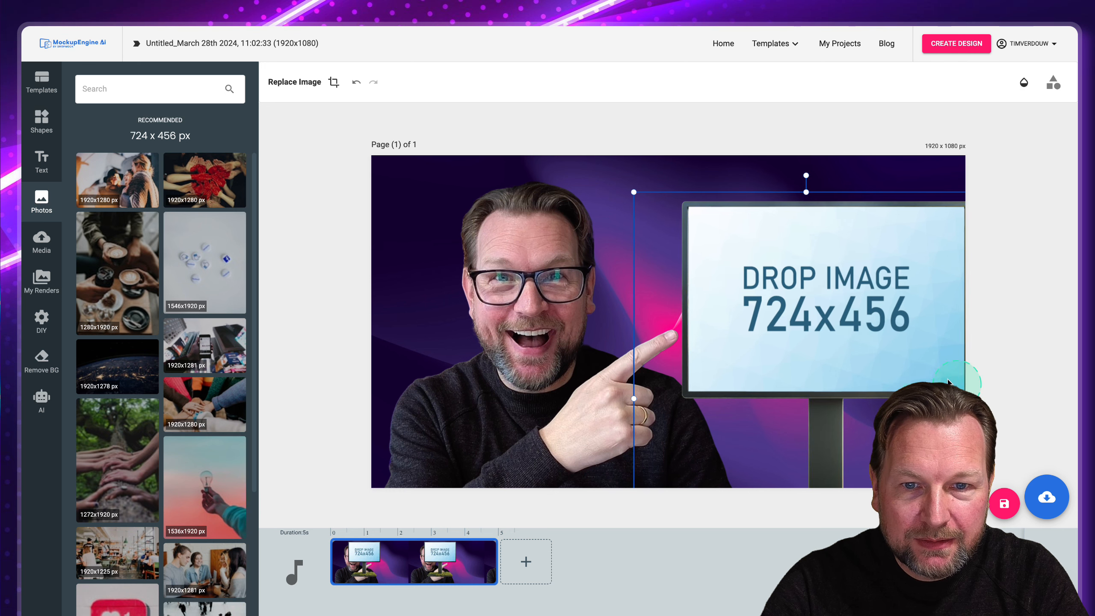
{"action": "left_click_drag", "start_coordinate": [866, 351], "coordinate": [840, 352]}
{"action": "left_click_drag", "start_coordinate": [511, 298], "coordinate": [476, 297]}
Fill the sign's placeholder with proteins.jpg from the uploaded media and reselect the sign
{"action": "left_click", "coordinate": [834, 332]}
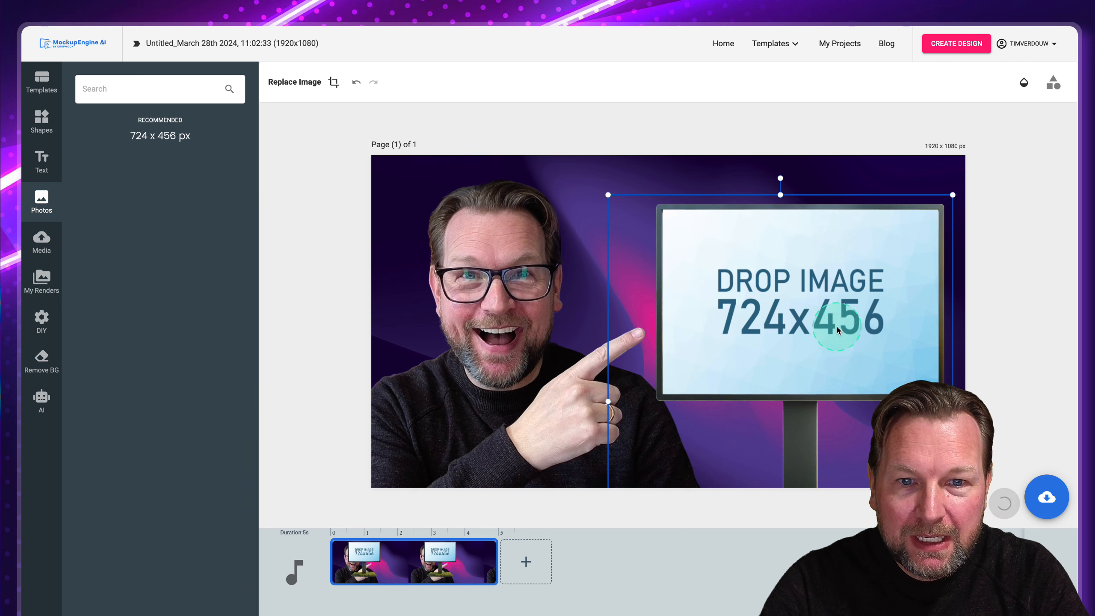
{"action": "left_click", "coordinate": [43, 237]}
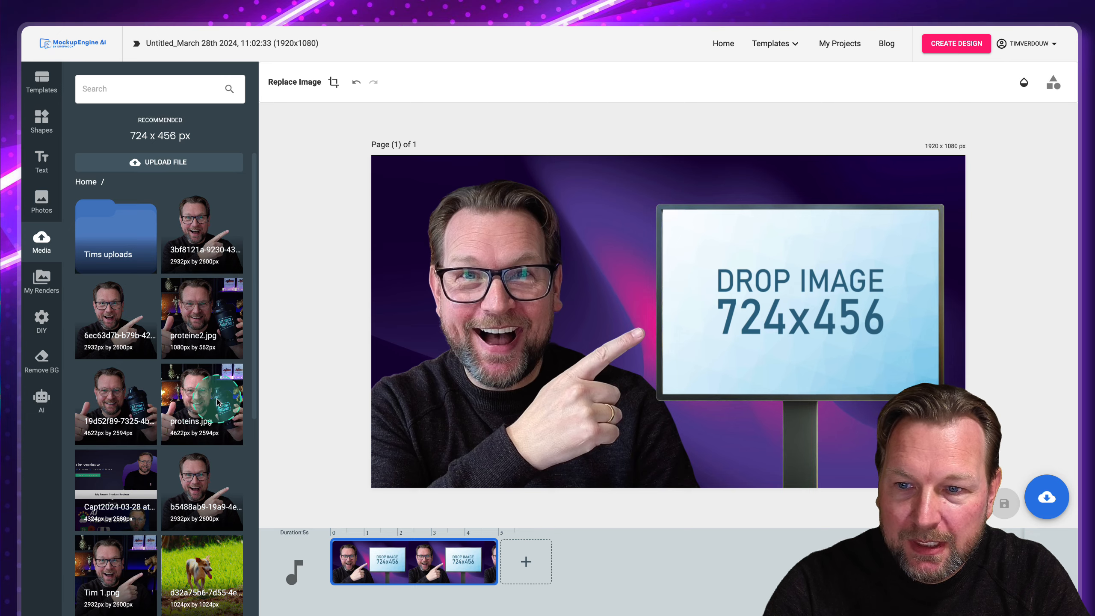
{"action": "left_click_drag", "start_coordinate": [217, 402], "coordinate": [483, 411]}
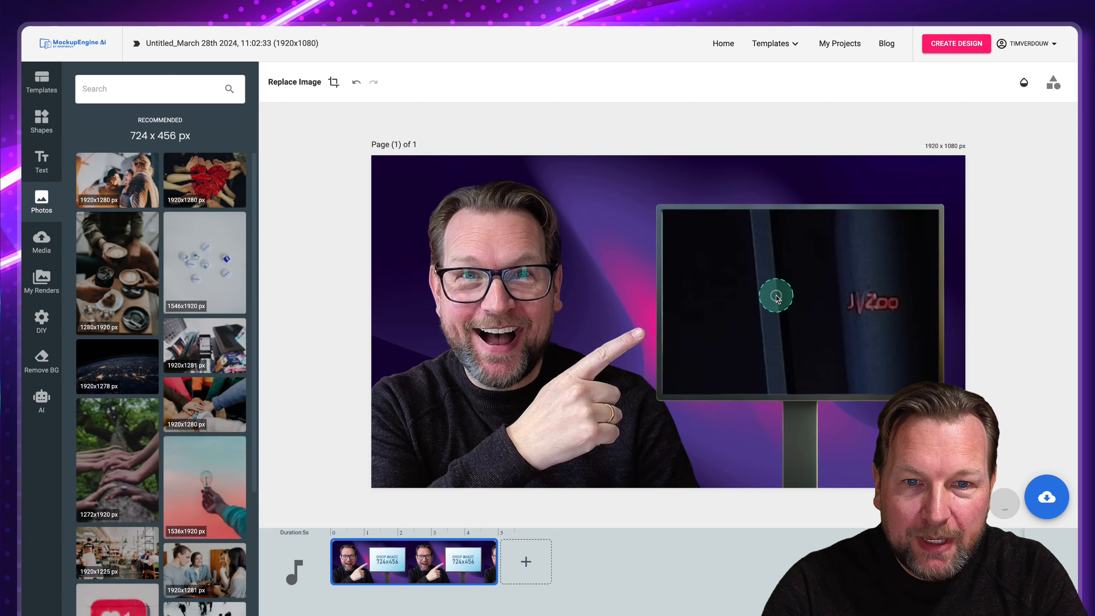
{"action": "left_click", "coordinate": [776, 296]}
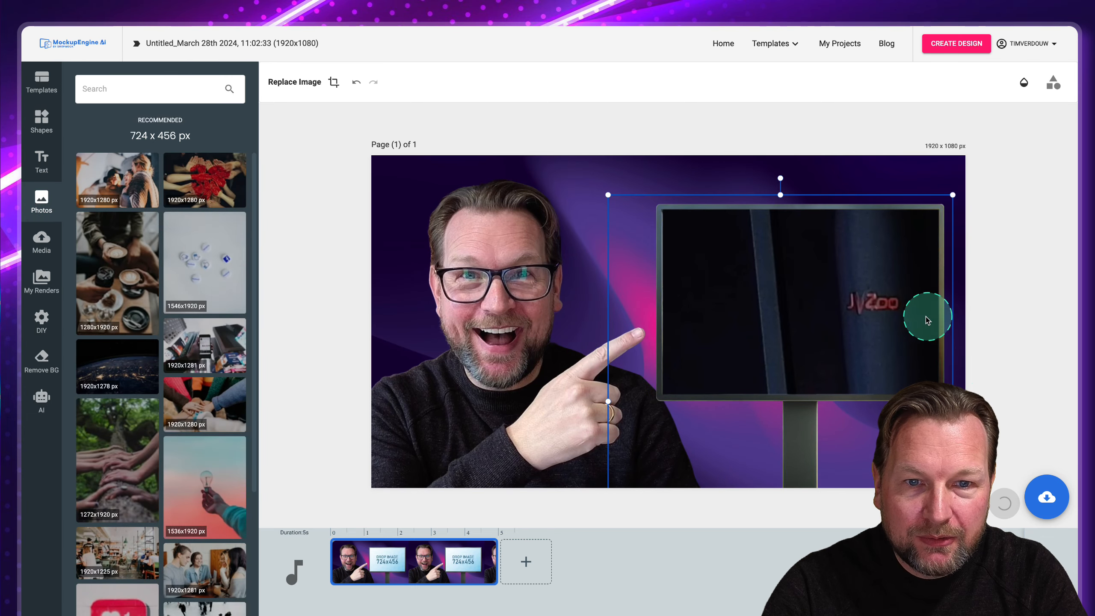
Enlarge and position the crop of the sign's image to frame the man with his thumb up and the protein bottle
{"action": "left_click", "coordinate": [333, 82]}
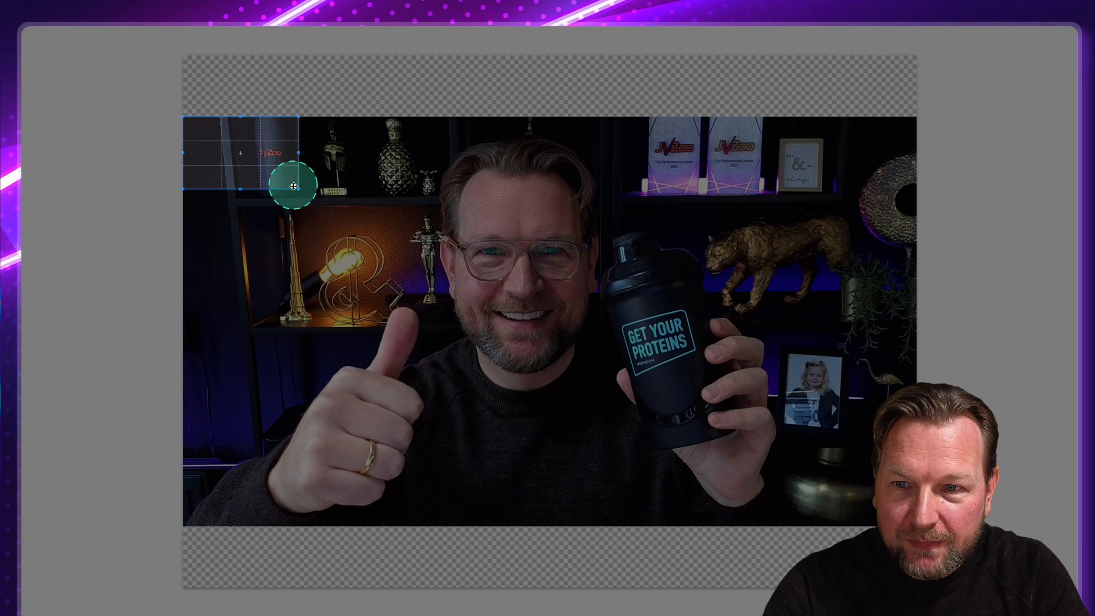
{"action": "left_click_drag", "start_coordinate": [297, 180], "coordinate": [842, 526]}
{"action": "left_click_drag", "start_coordinate": [695, 411], "coordinate": [705, 403]}
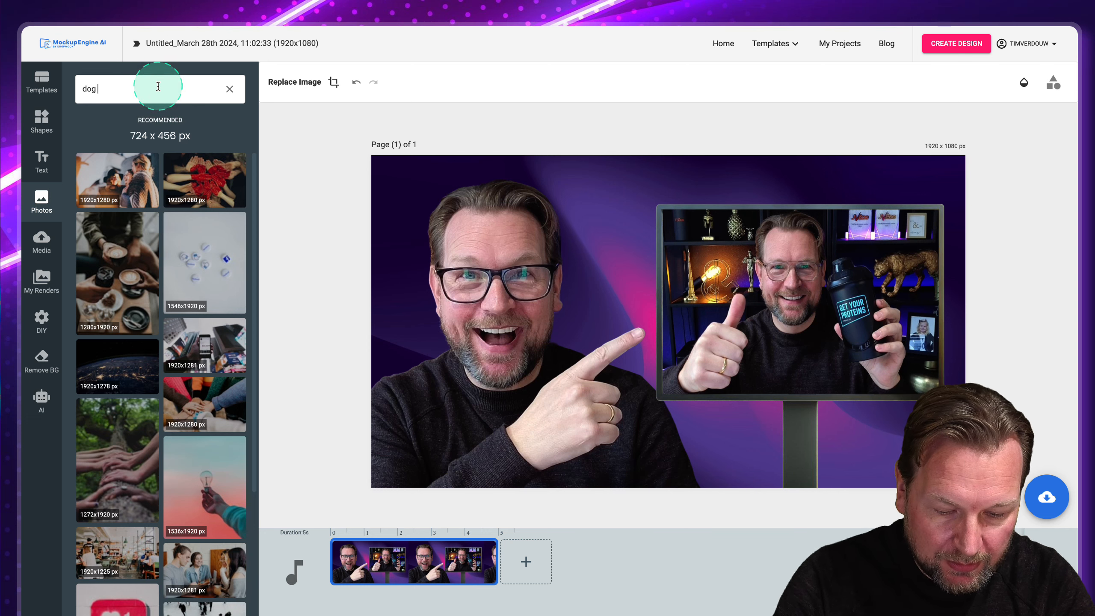
Search the stock photos for "dog" and put the 1920x1283 photo of the dog in the yellow sweater on the sign
{"action": "key", "text": "Return"}
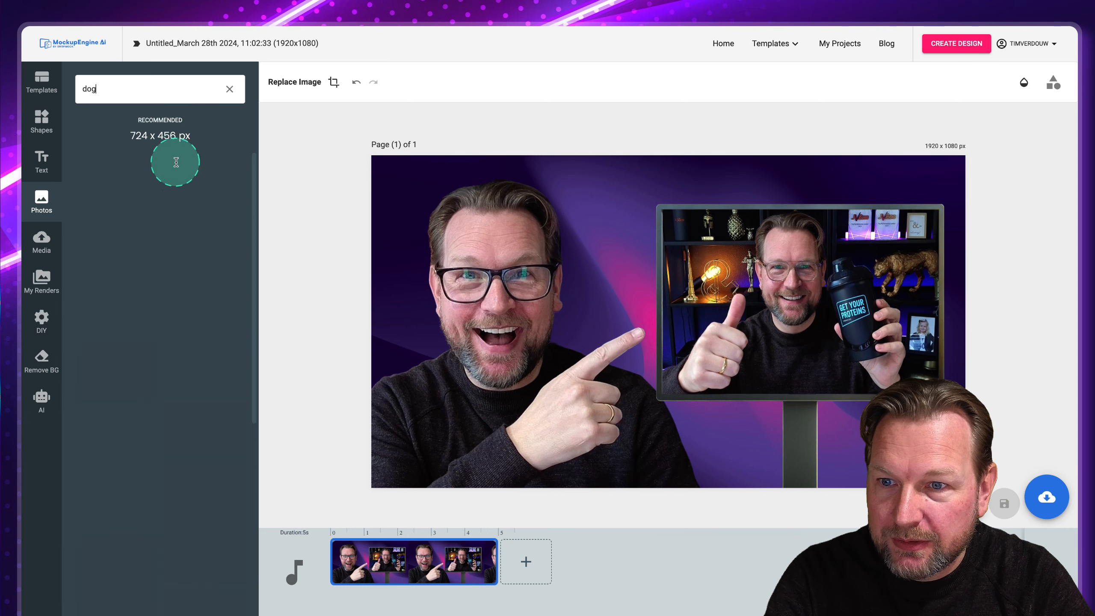
{"action": "scroll", "coordinate": [233, 302], "scroll_direction": "down", "scroll_amount": 2}
{"action": "scroll", "coordinate": [231, 319], "scroll_direction": "down", "scroll_amount": 7}
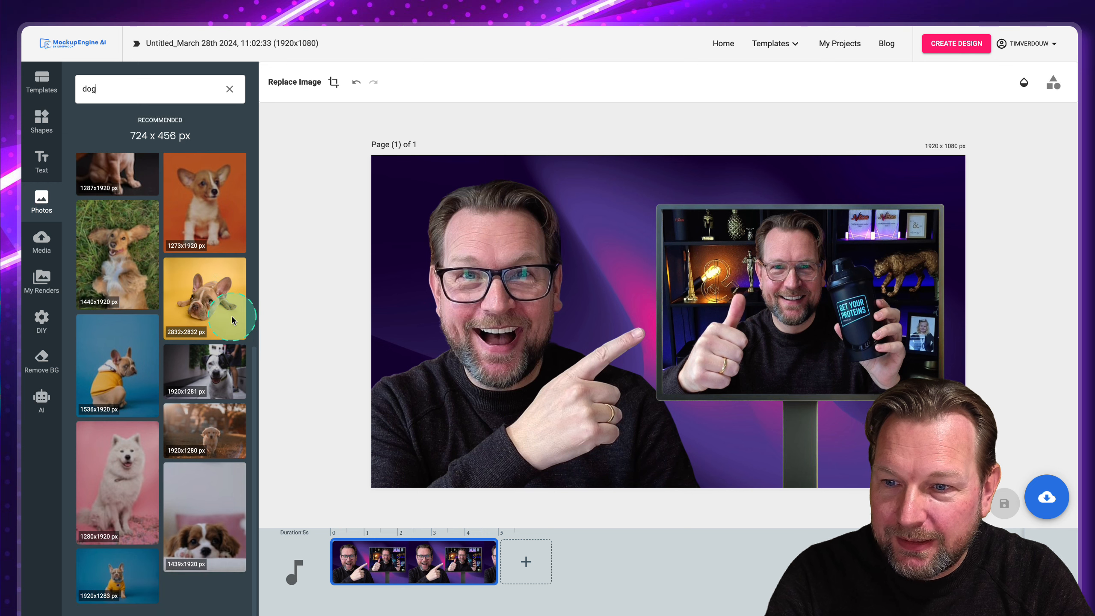
{"action": "scroll", "coordinate": [209, 457], "scroll_direction": "down", "scroll_amount": 3}
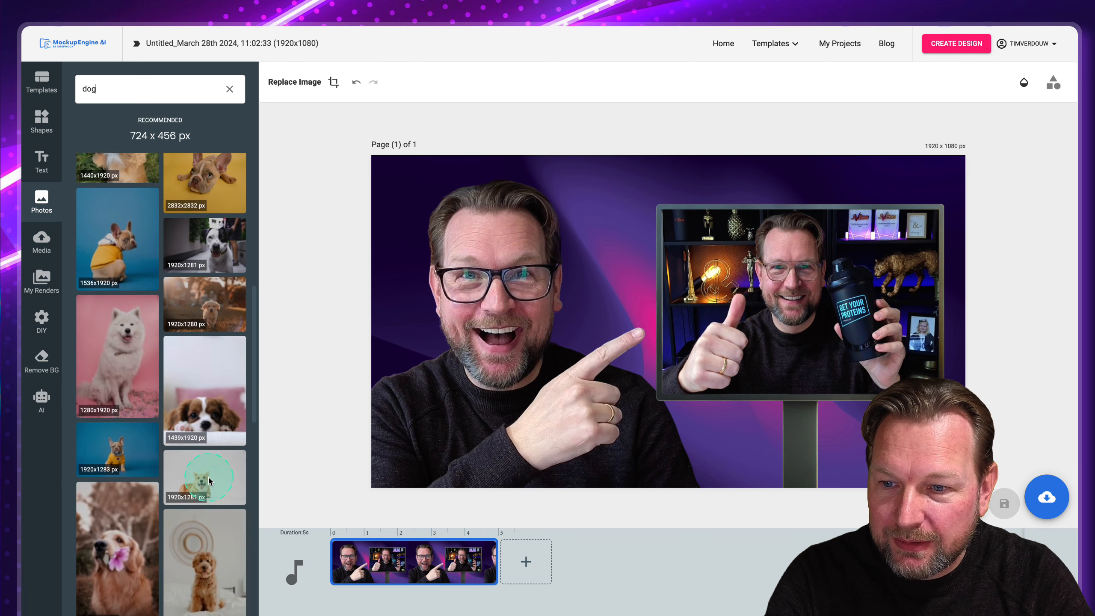
{"action": "scroll", "coordinate": [143, 403], "scroll_direction": "down", "scroll_amount": 2}
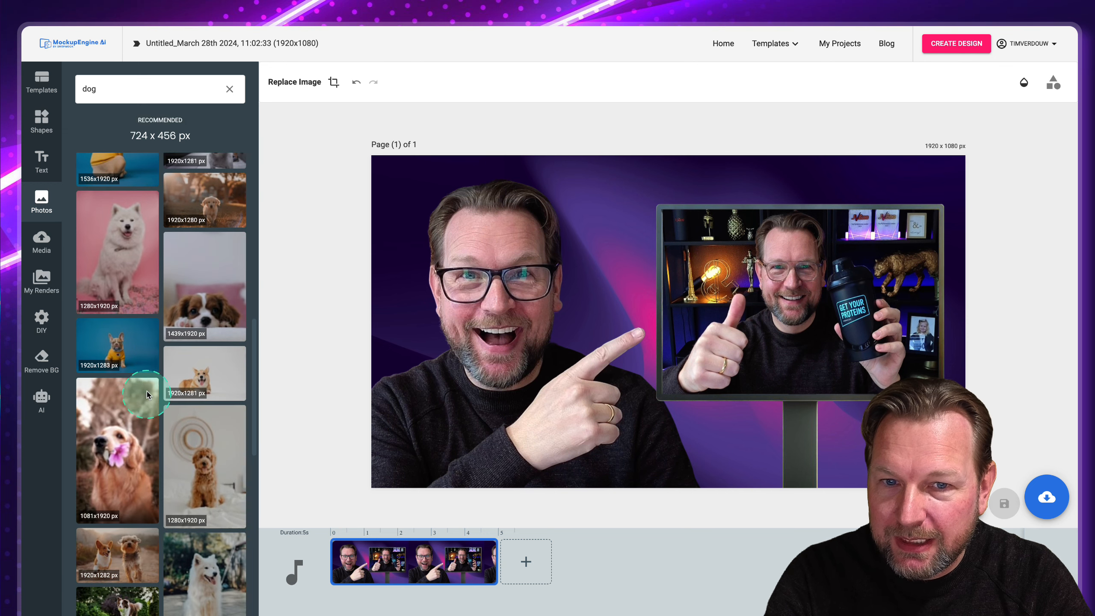
{"action": "left_click", "coordinate": [121, 355]}
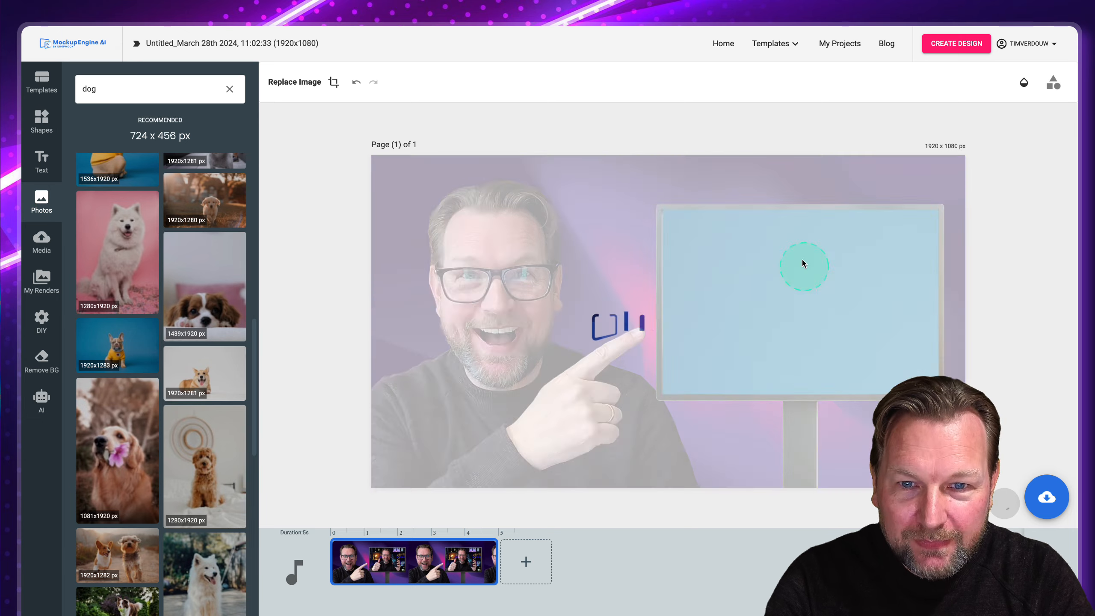
Crop the sign's image to frame the whole dog in the yellow sweater, and shift the sign slightly up and right
{"action": "left_click", "coordinate": [334, 82]}
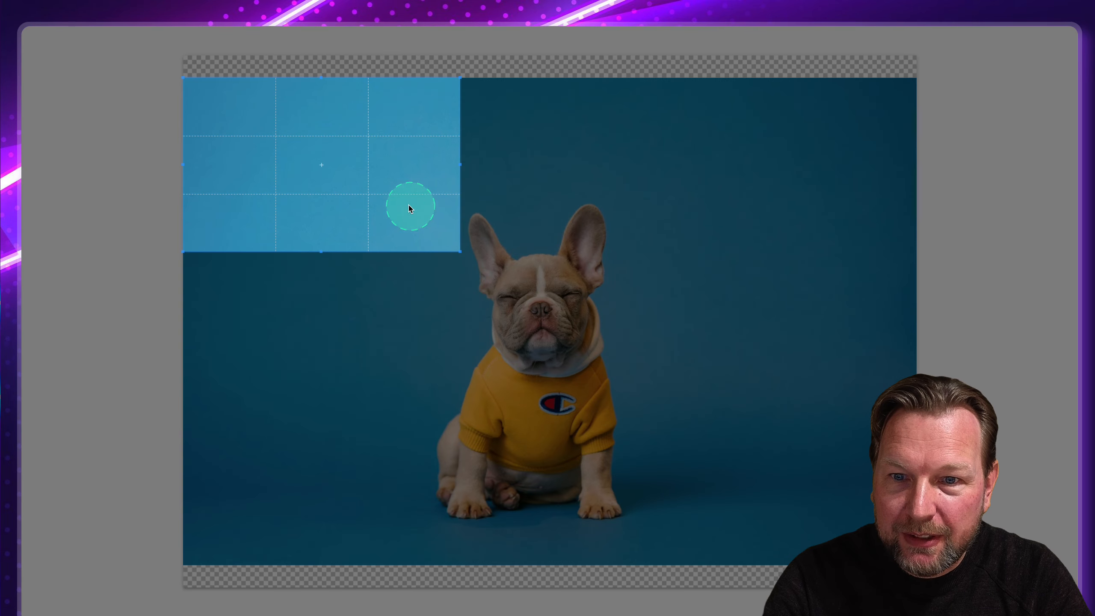
{"action": "left_click_drag", "start_coordinate": [410, 209], "coordinate": [538, 307]}
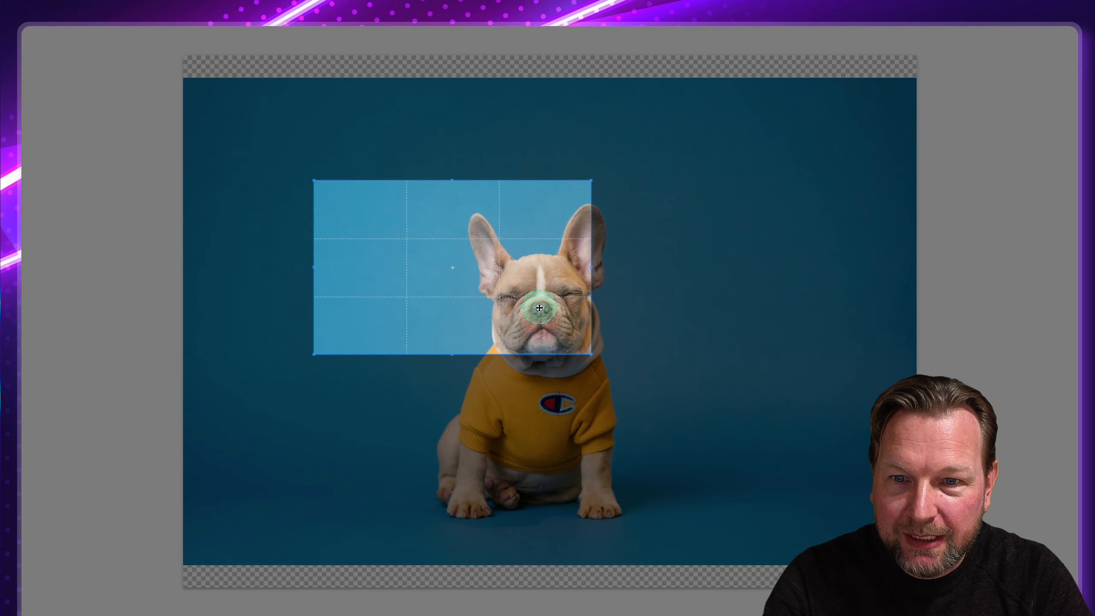
{"action": "left_click_drag", "start_coordinate": [591, 355], "coordinate": [869, 531]}
{"action": "left_click_drag", "start_coordinate": [794, 479], "coordinate": [752, 489]}
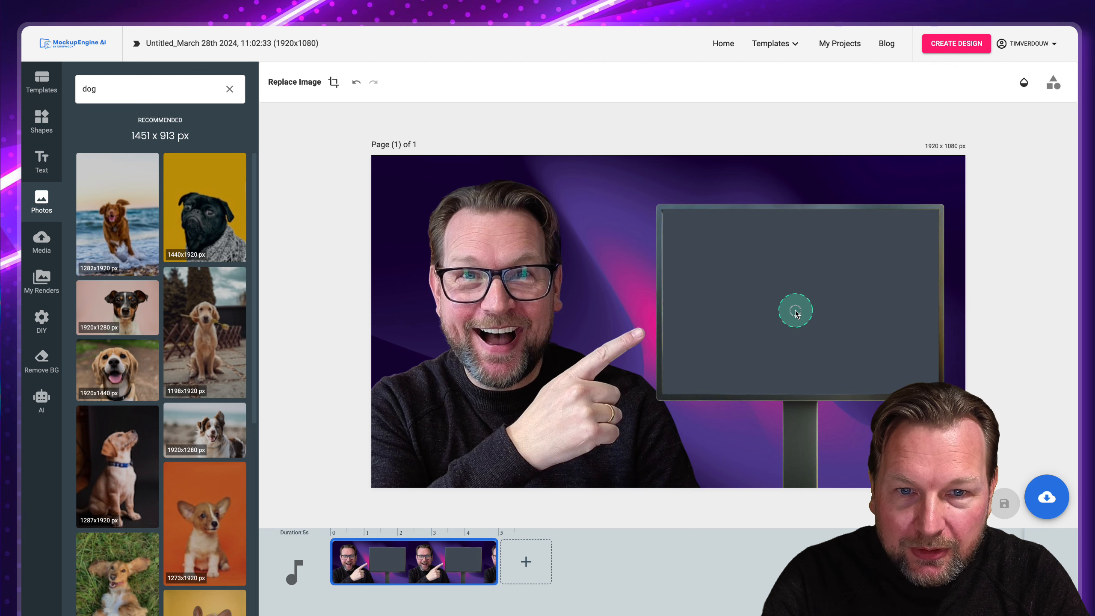
{"action": "mouse_move", "coordinate": [795, 271]}
{"action": "left_mouse_down"}
{"action": "mouse_move", "coordinate": [753, 286]}
{"action": "mouse_move", "coordinate": [777, 268]}
{"action": "mouse_move", "coordinate": [804, 276]}
{"action": "mouse_move", "coordinate": [799, 269]}
{"action": "left_mouse_up"}
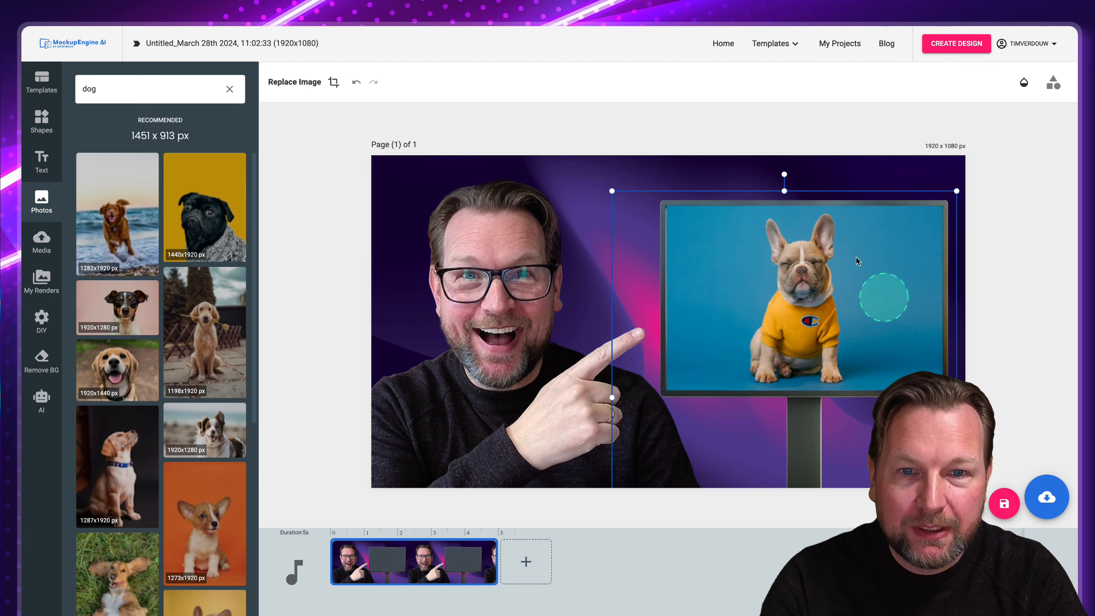
Go back to the DIY Banner categories and open the Birthday folder
{"action": "left_click", "coordinate": [631, 386]}
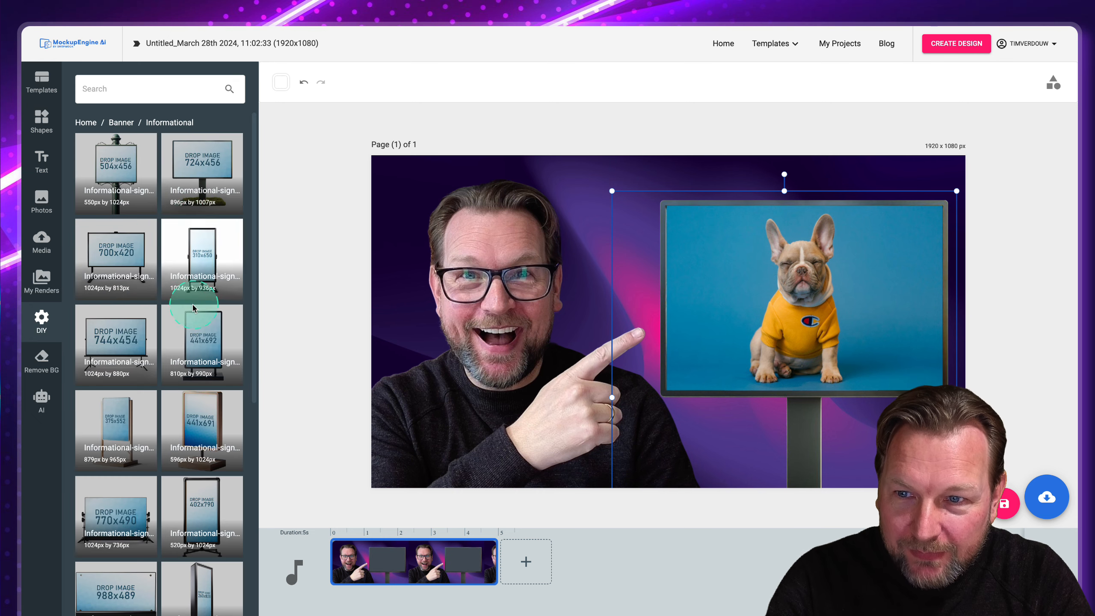
{"action": "left_click", "coordinate": [130, 124]}
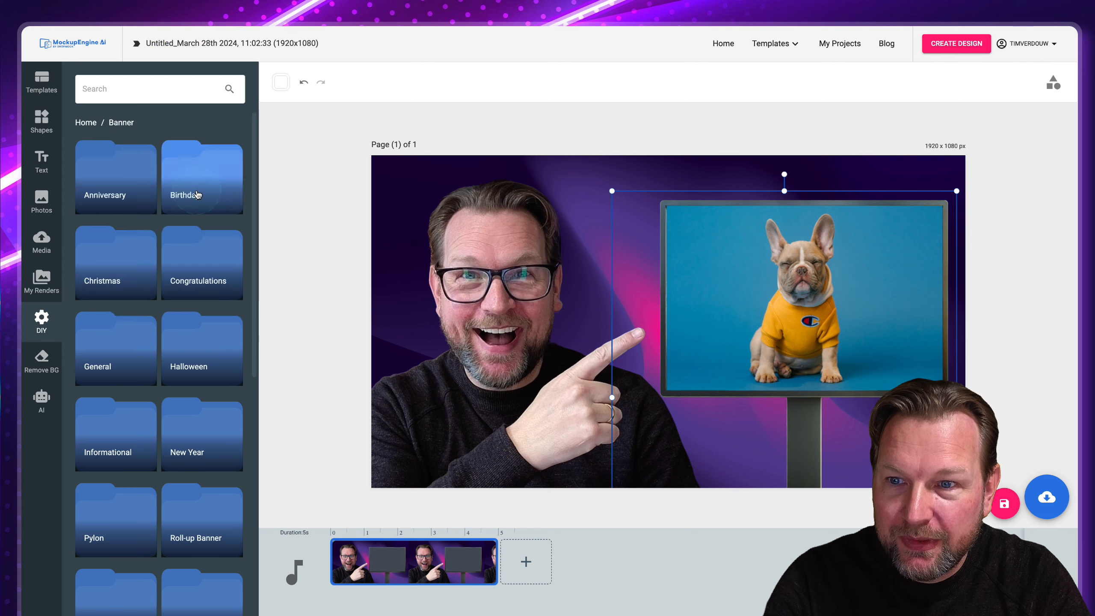
{"action": "left_click", "coordinate": [197, 195]}
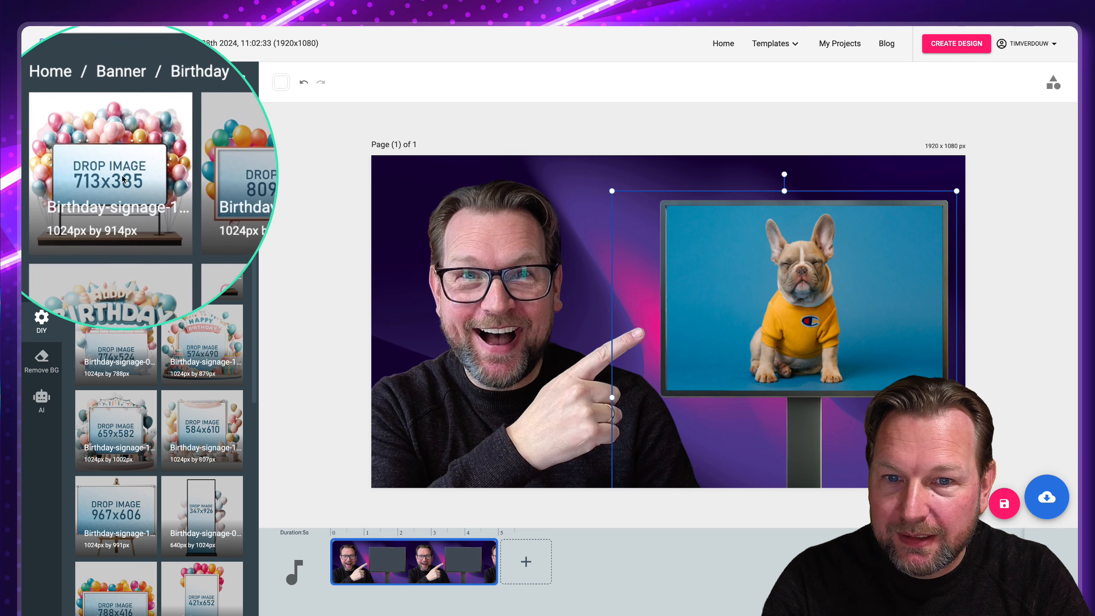
Undo the removal of the pointing man's photo and delete the sign with the dog photo instead
{"action": "left_click", "coordinate": [724, 240]}
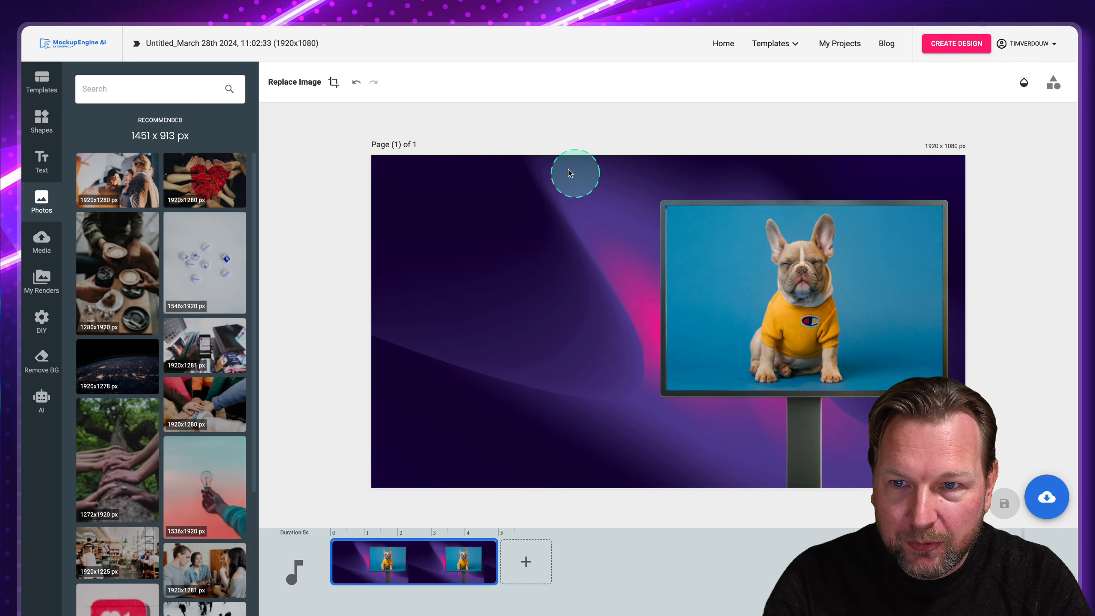
{"action": "left_click", "coordinate": [361, 85]}
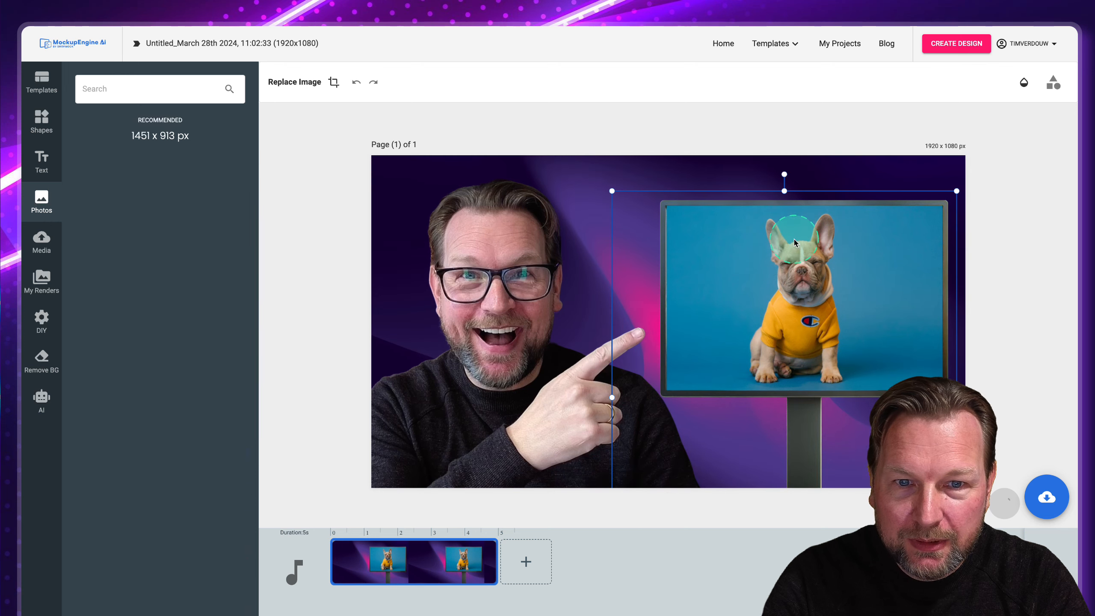
{"action": "key", "text": "Delete"}
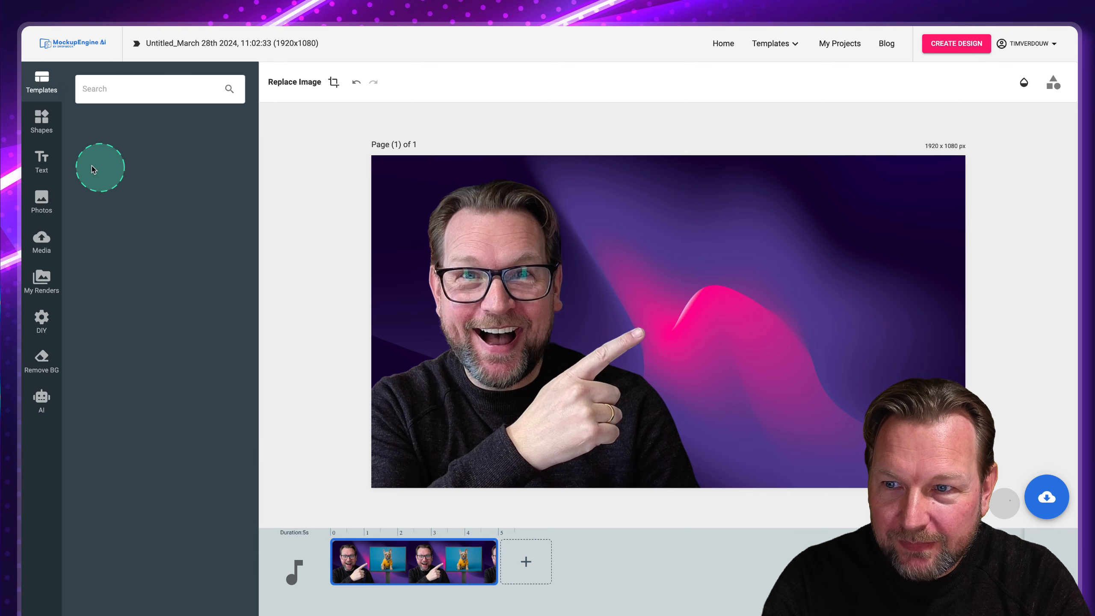
Add the Birthday sign with balloons and the 713x385 placeholder, and move it to the page's right half
{"action": "left_click", "coordinate": [40, 321]}
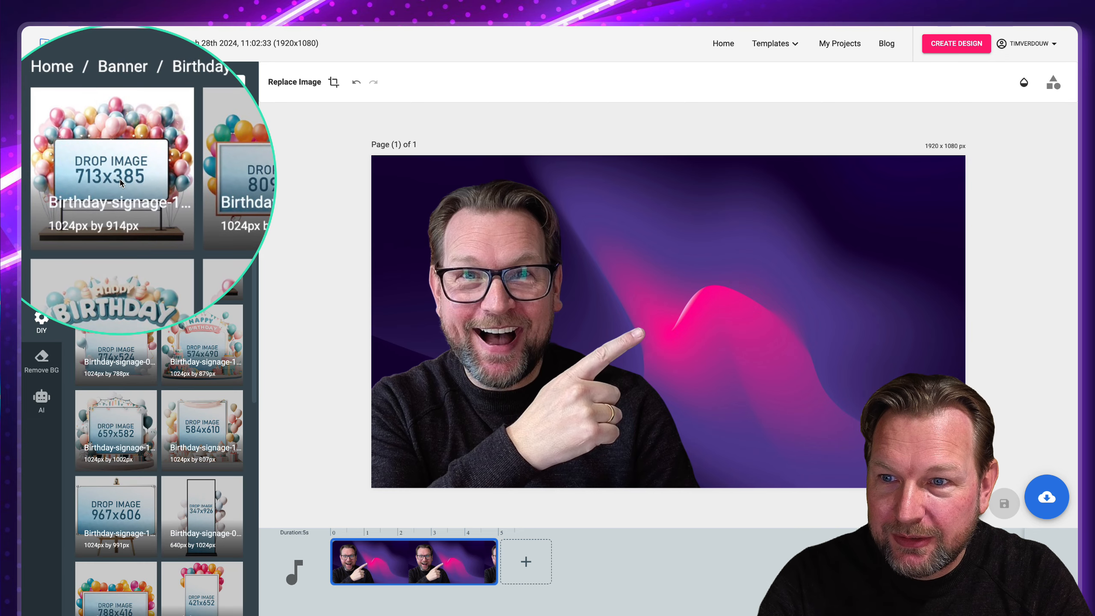
{"action": "left_click", "coordinate": [121, 184]}
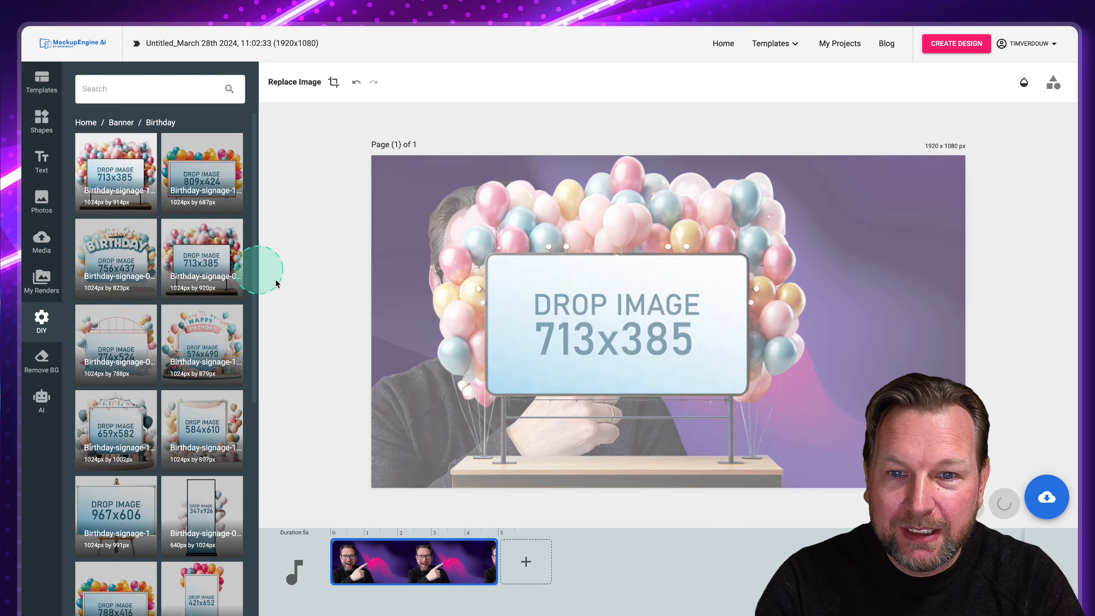
{"action": "left_click", "coordinate": [842, 276]}
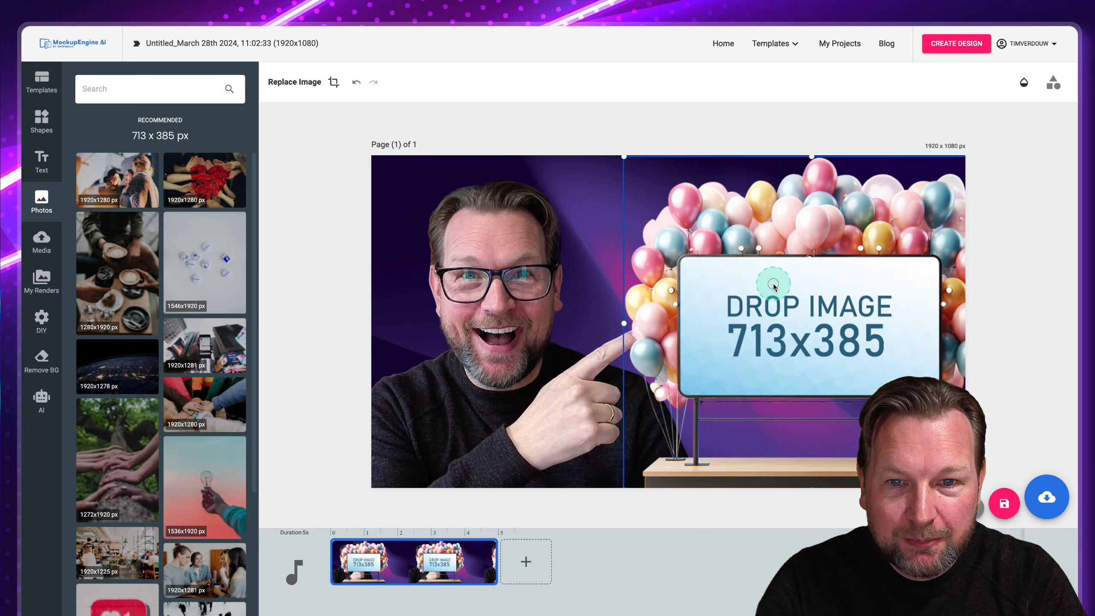
{"action": "left_click_drag", "start_coordinate": [772, 287], "coordinate": [763, 291]}
Layer the pointing man in front of the balloon sign and place the sign slightly higher on the page's right half
{"action": "right_click", "coordinate": [481, 307]}
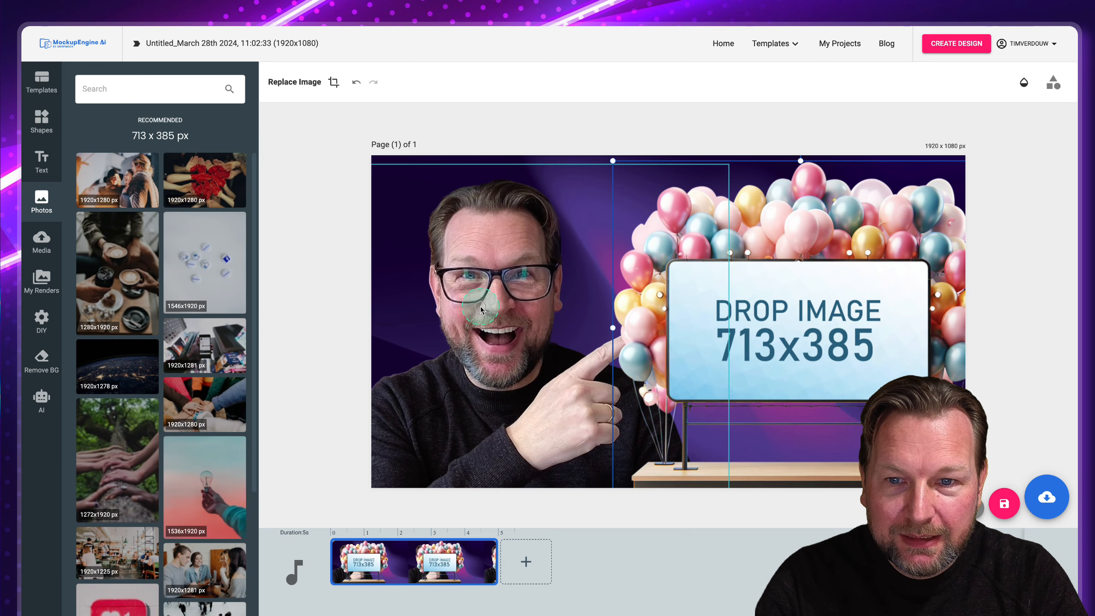
{"action": "left_click", "coordinate": [534, 392]}
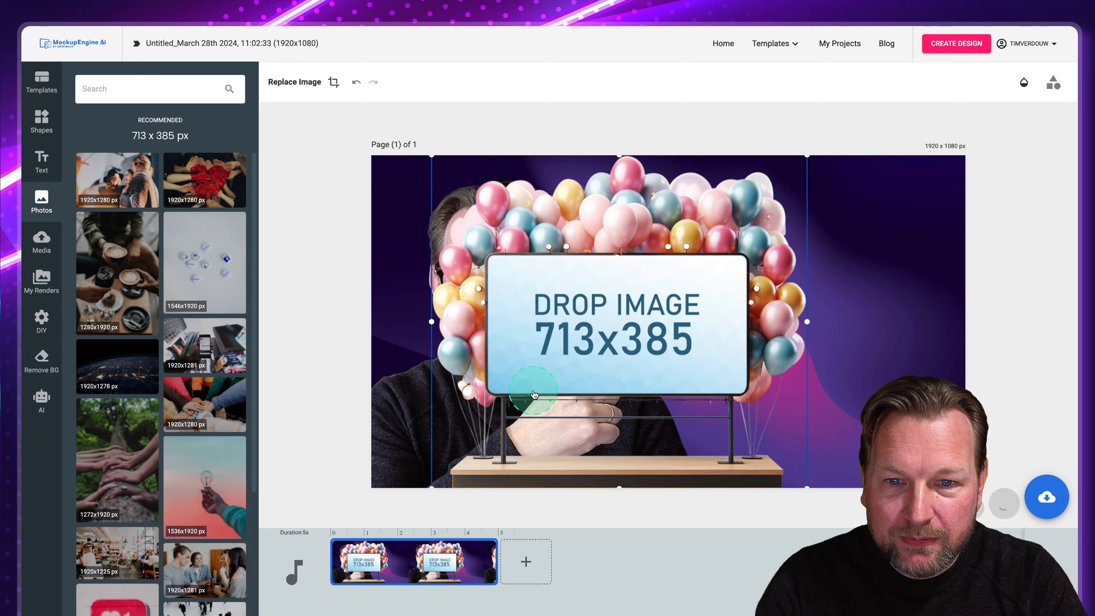
{"action": "left_click_drag", "start_coordinate": [736, 253], "coordinate": [917, 232]}
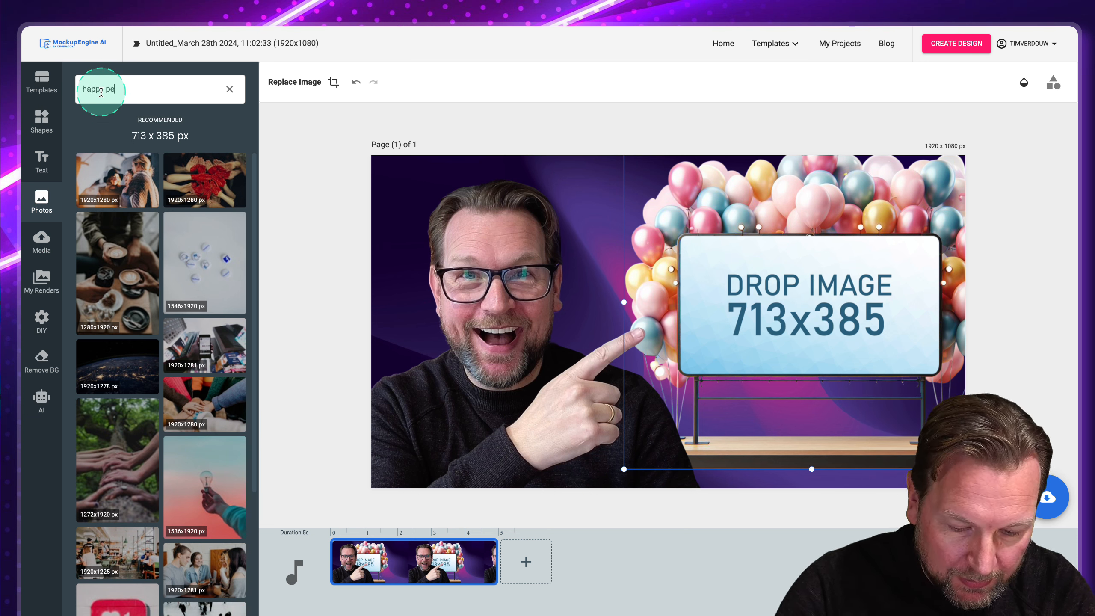
Search the stock photos for "happy person" and put the 1216x1920 photo of the laughing curly-haired woman on the balloon sign
{"action": "key", "text": "Return"}
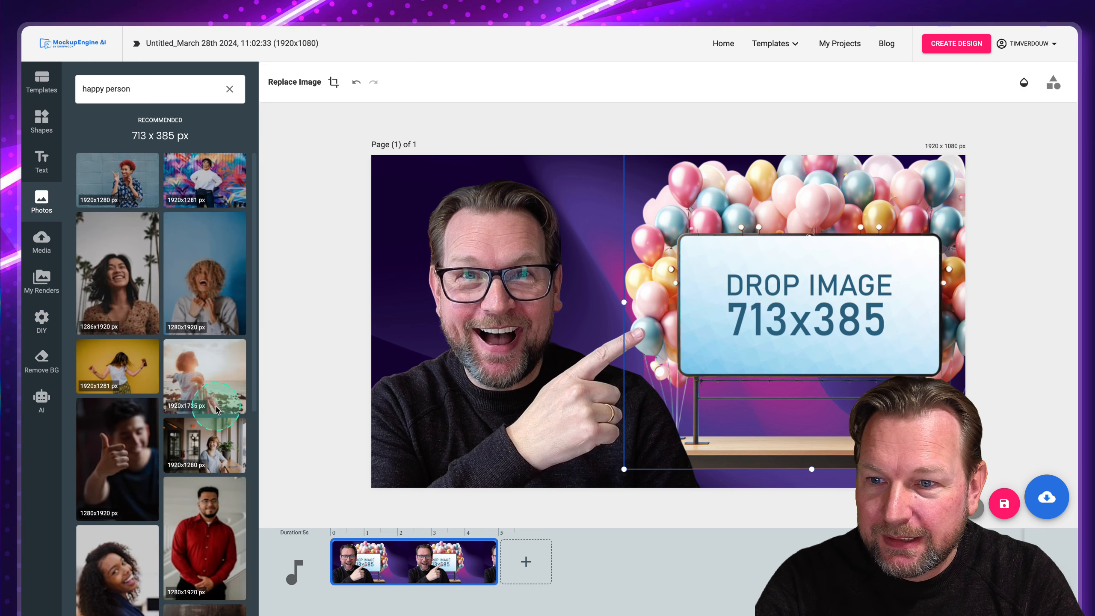
{"action": "scroll", "coordinate": [226, 445], "scroll_direction": "down", "scroll_amount": 4}
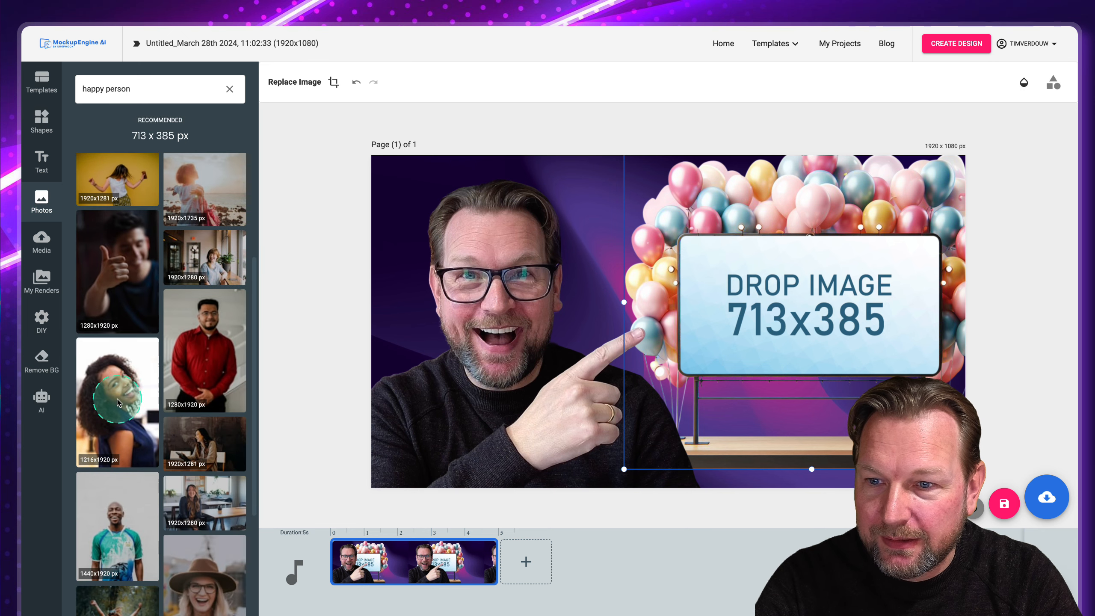
{"action": "left_click_drag", "start_coordinate": [118, 400], "coordinate": [771, 312]}
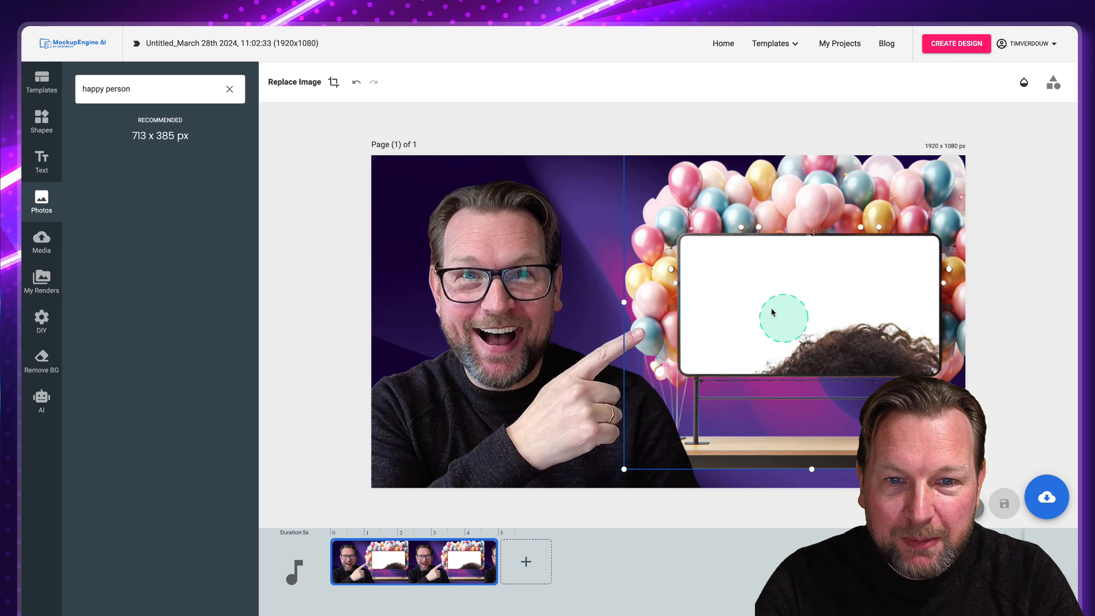
Crop the sign's image to the laughing woman's face, using the photo's width almost completely, and deselect the sign
{"action": "left_click", "coordinate": [334, 83]}
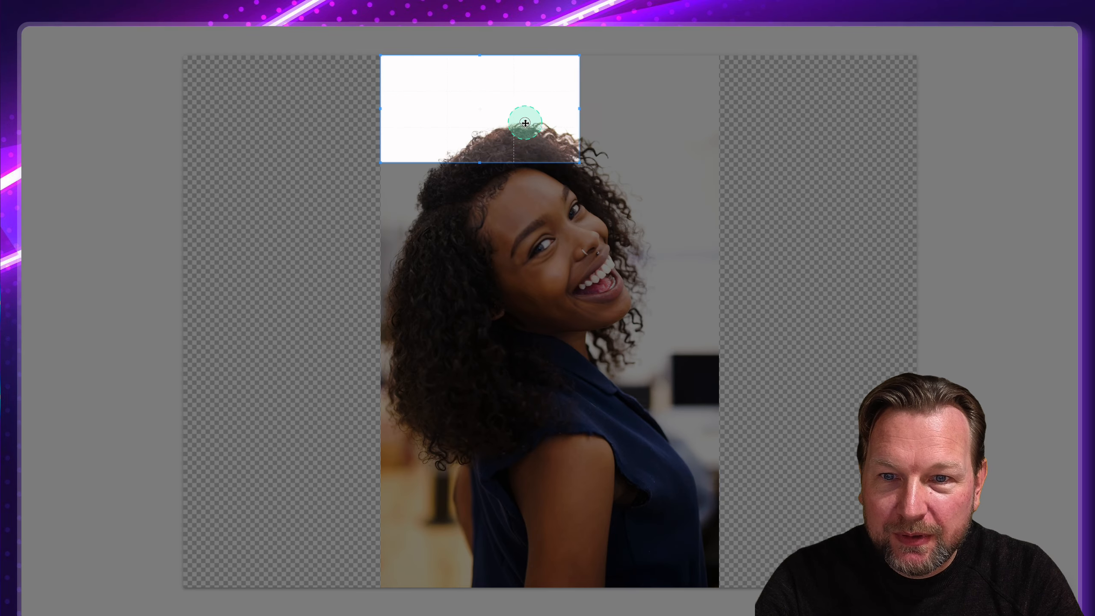
{"action": "left_click_drag", "start_coordinate": [525, 123], "coordinate": [543, 201]}
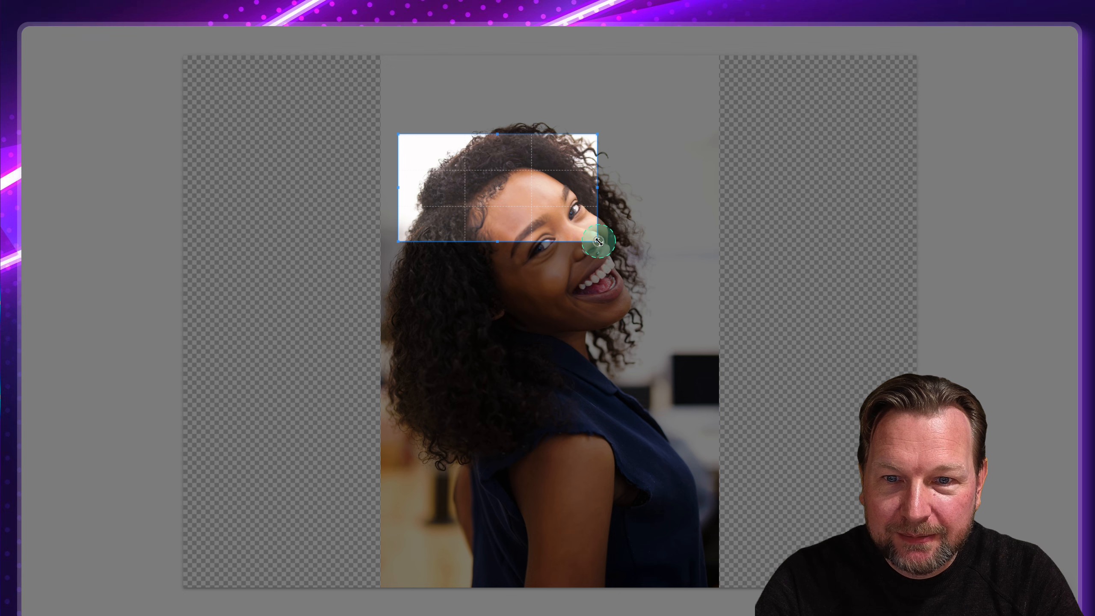
{"action": "left_click_drag", "start_coordinate": [597, 242], "coordinate": [741, 391]}
{"action": "left_click_drag", "start_coordinate": [642, 275], "coordinate": [643, 317]}
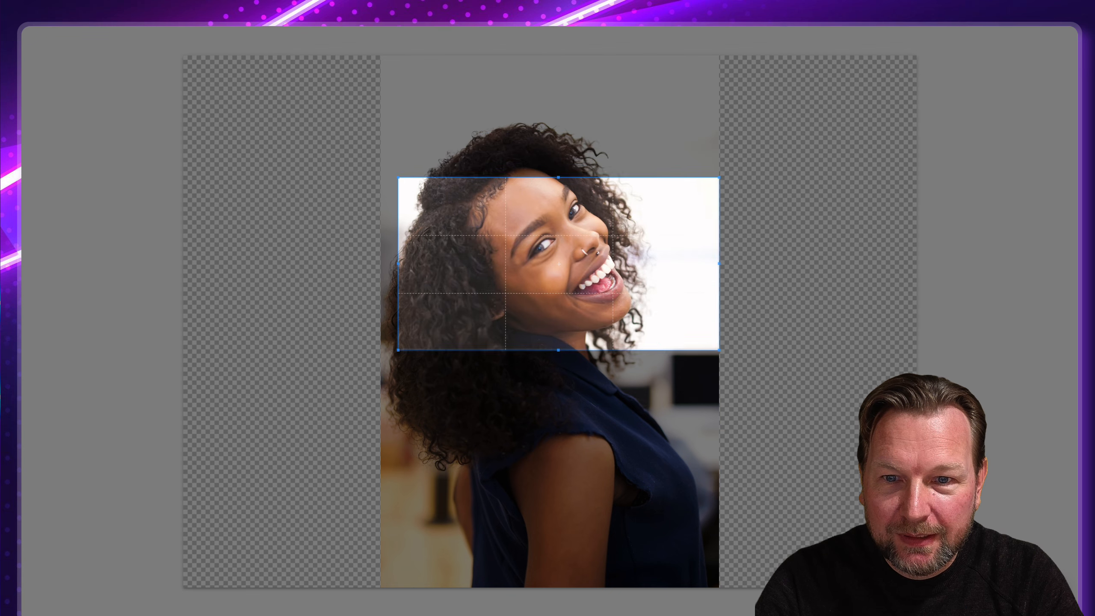
{"action": "key", "text": "Return"}
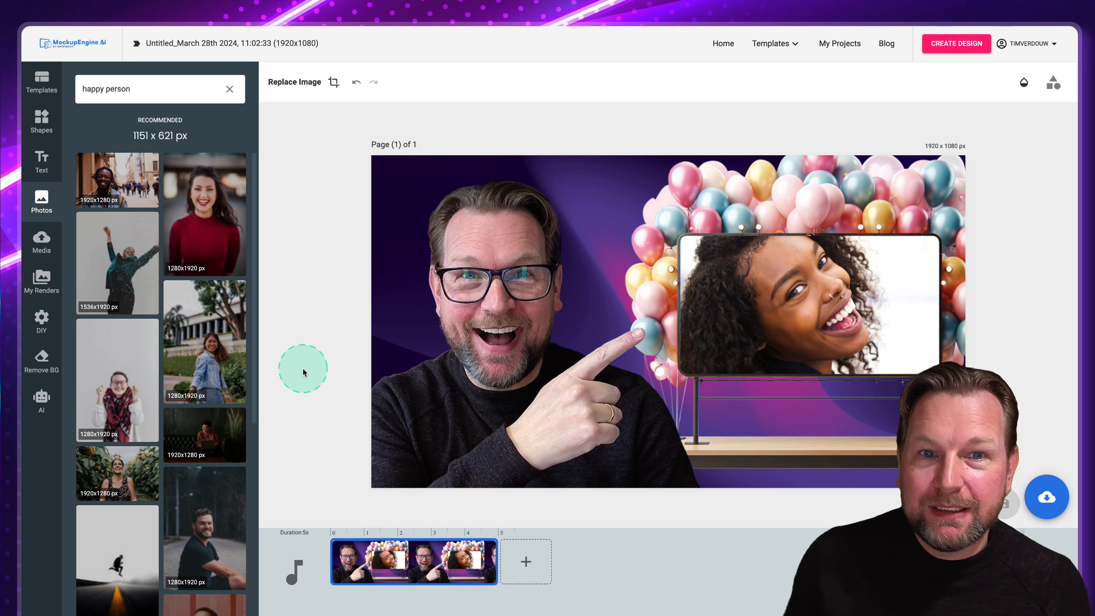
{"action": "left_click", "coordinate": [367, 211]}
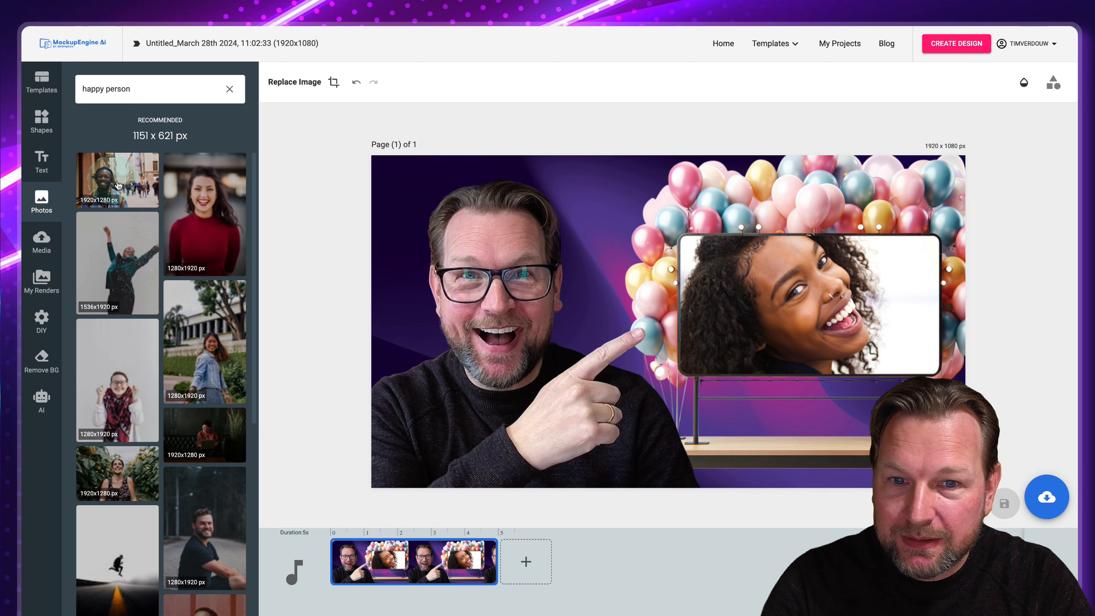
Add a heading text and place it along the page's upper edge, above the pointing man's face
{"action": "left_click", "coordinate": [41, 162]}
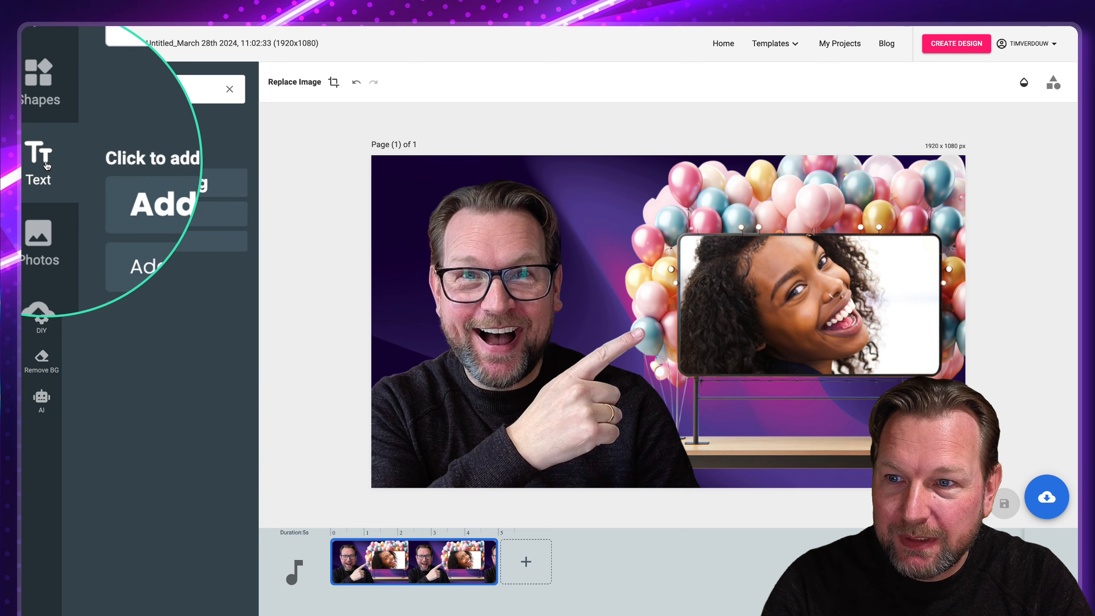
{"action": "left_click", "coordinate": [160, 183]}
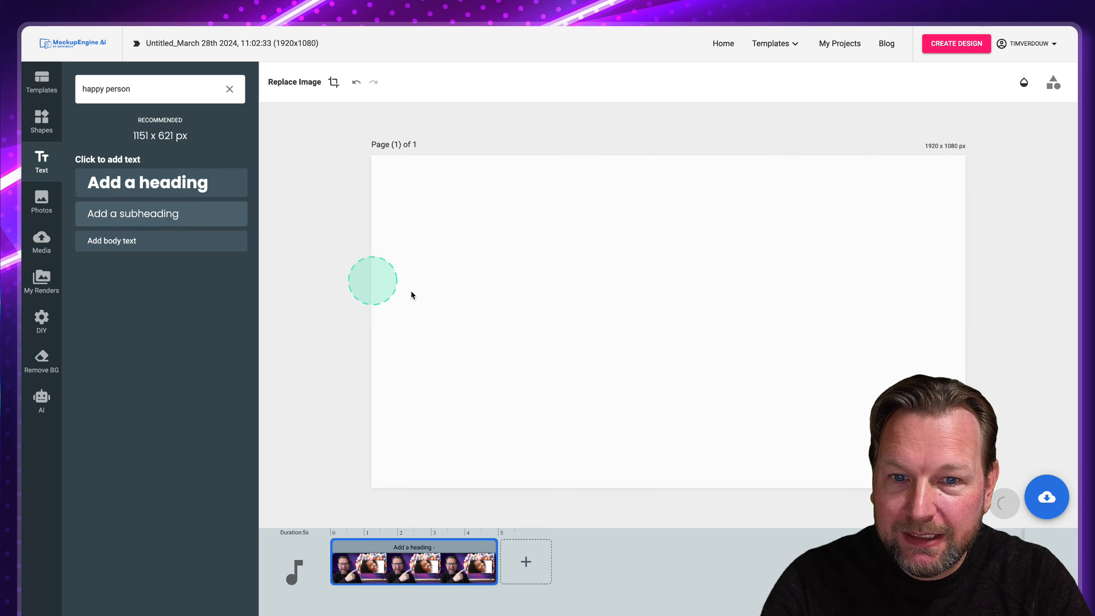
{"action": "left_click_drag", "start_coordinate": [704, 343], "coordinate": [560, 200]}
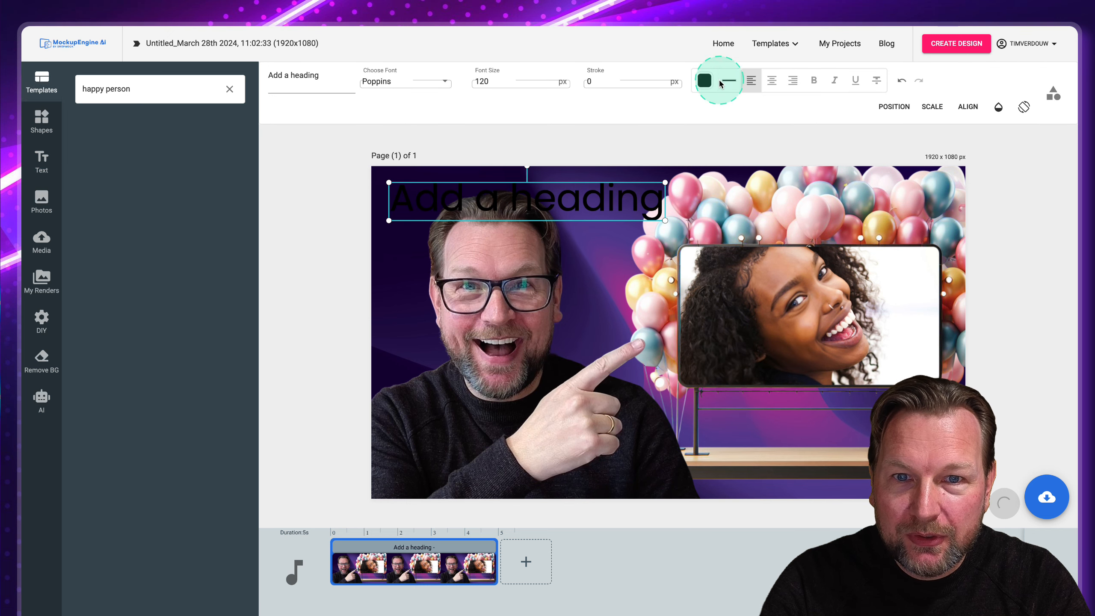
Recolor the heading to near-white and move it directly below the balloon sign's photo
{"action": "left_click", "coordinate": [703, 81]}
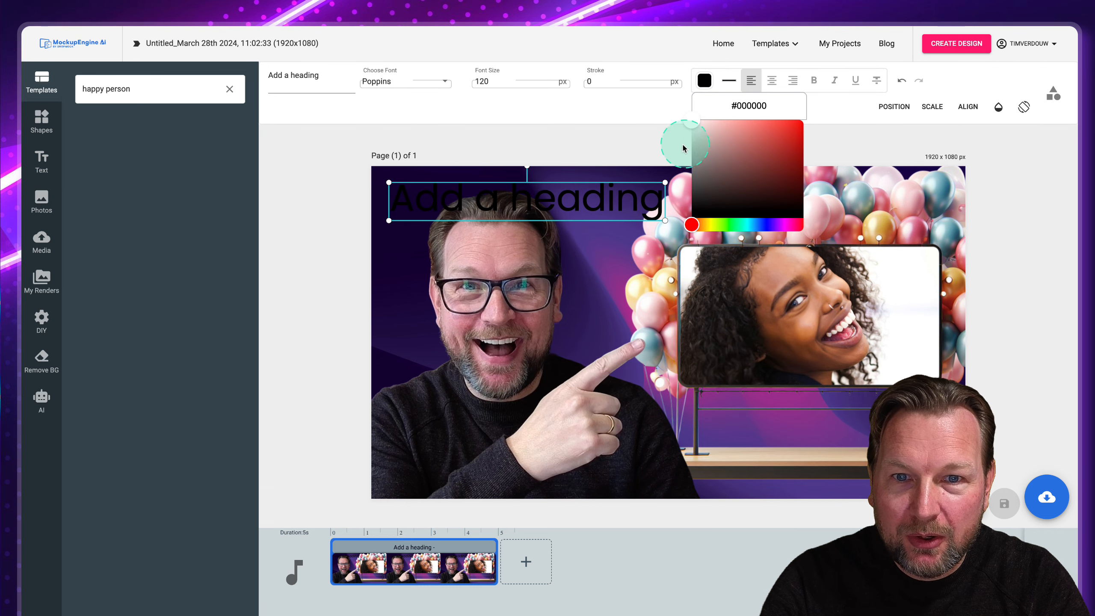
{"action": "left_click", "coordinate": [585, 199]}
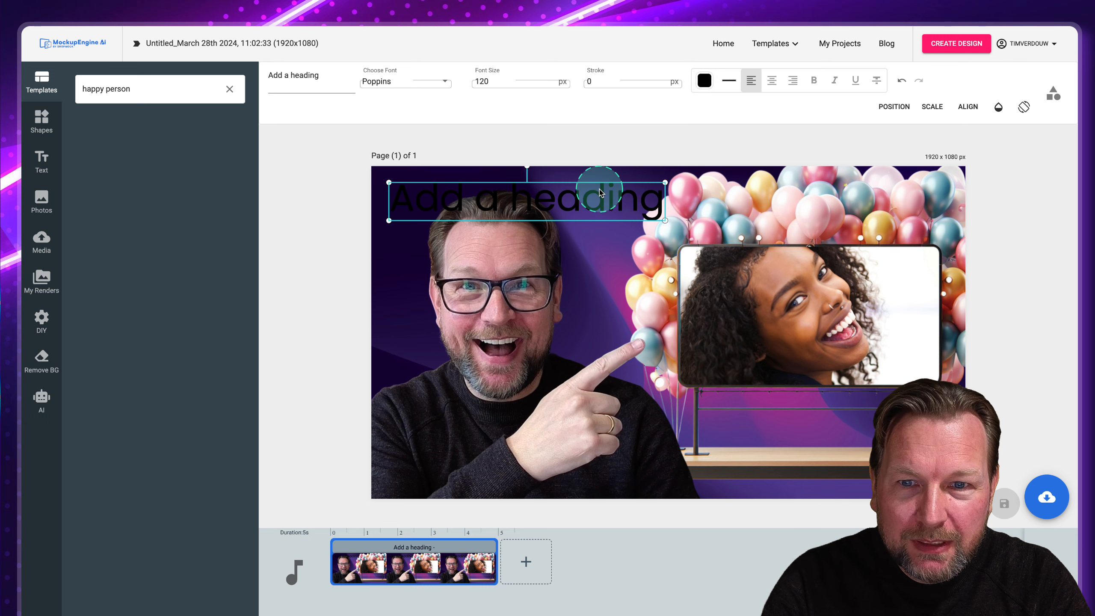
{"action": "left_click", "coordinate": [706, 80]}
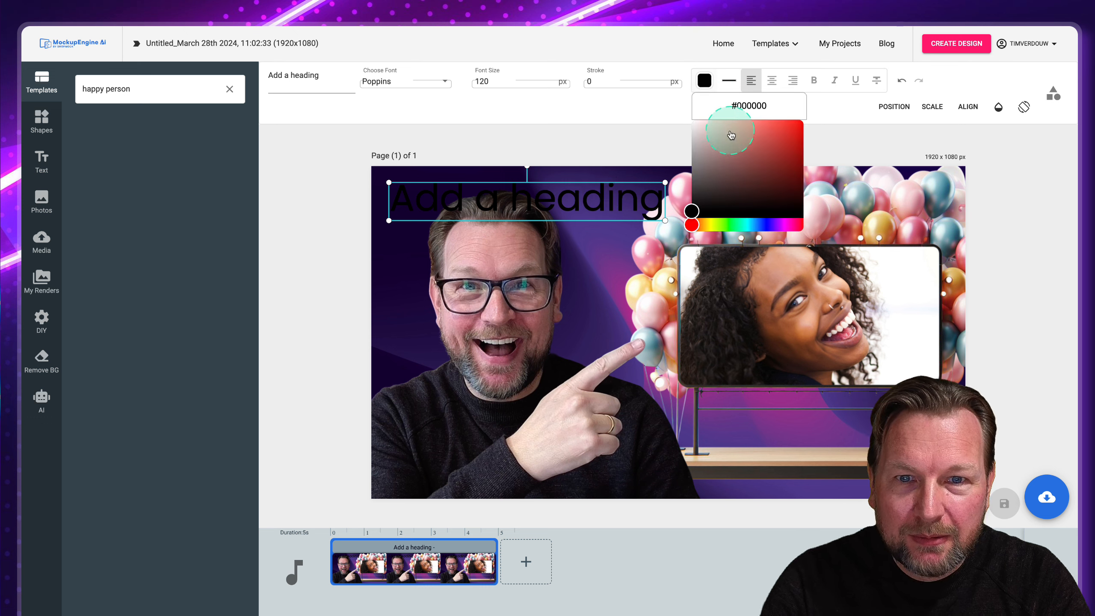
{"action": "left_click", "coordinate": [697, 127]}
{"action": "left_click_drag", "start_coordinate": [579, 229], "coordinate": [866, 420]}
{"action": "left_click", "coordinate": [834, 438]}
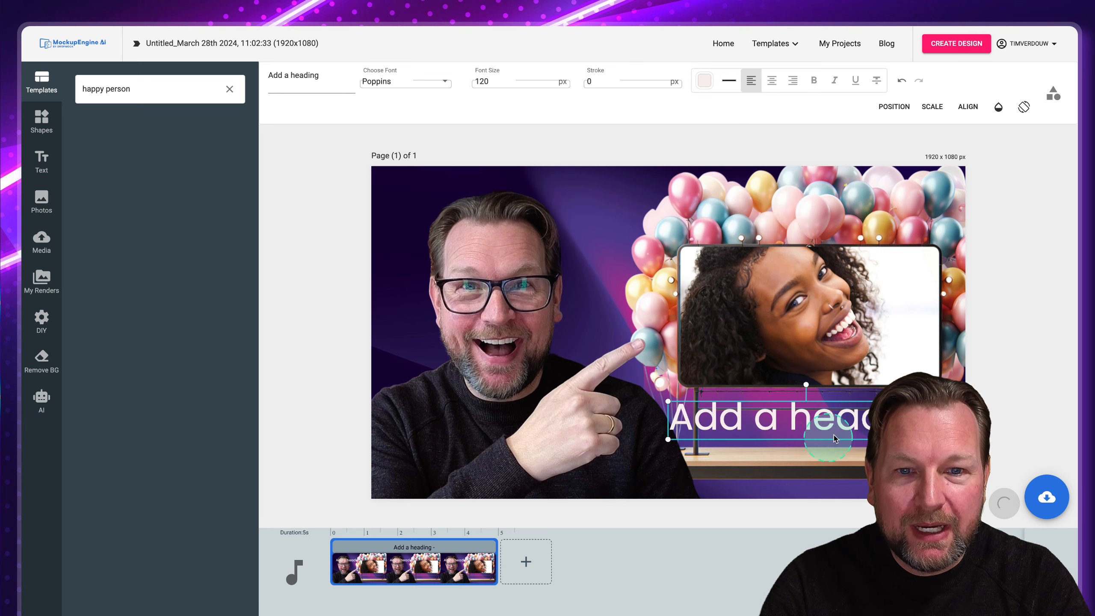
Clear the old search text and examine the shapes library's categories from Abstract to Christmas, including the expanded Avatars
{"action": "left_click", "coordinate": [42, 198]}
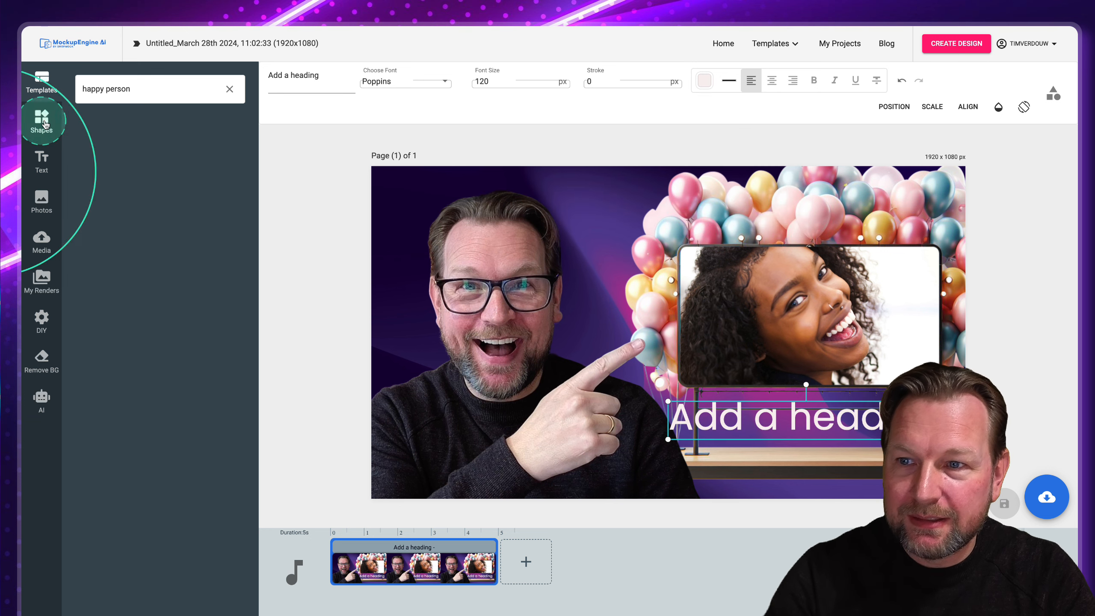
{"action": "left_click", "coordinate": [59, 164]}
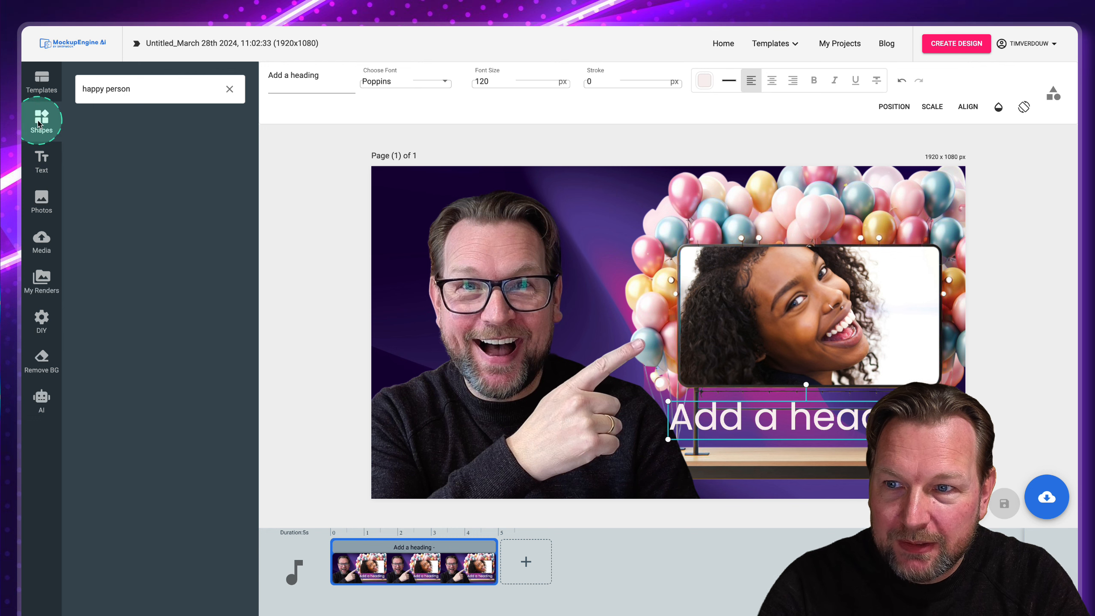
{"action": "left_click", "coordinate": [231, 89]}
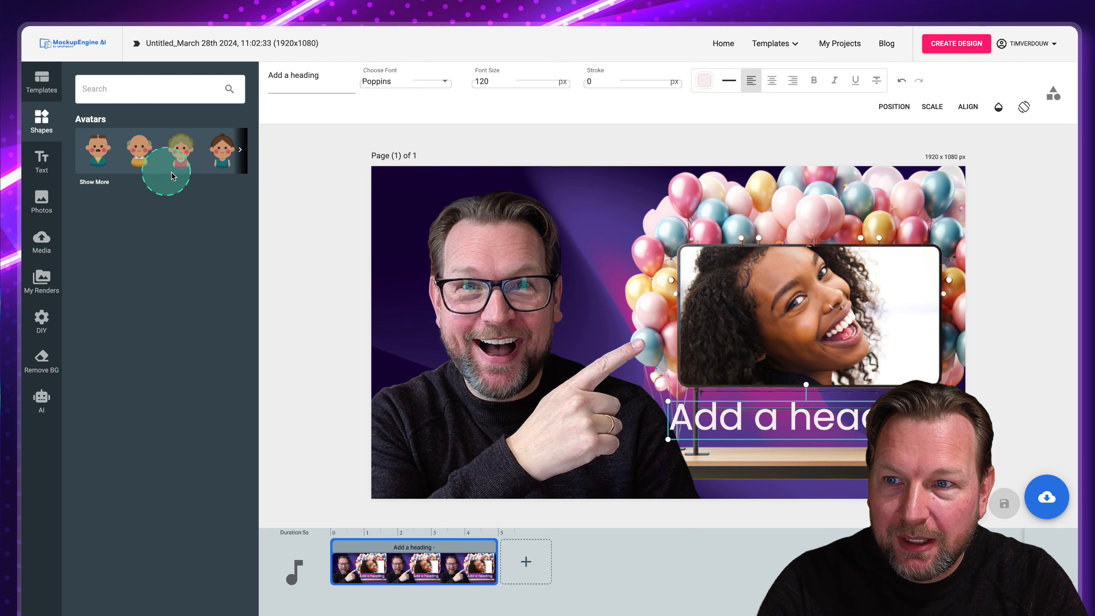
{"action": "scroll", "coordinate": [158, 254], "scroll_direction": "down", "scroll_amount": 4}
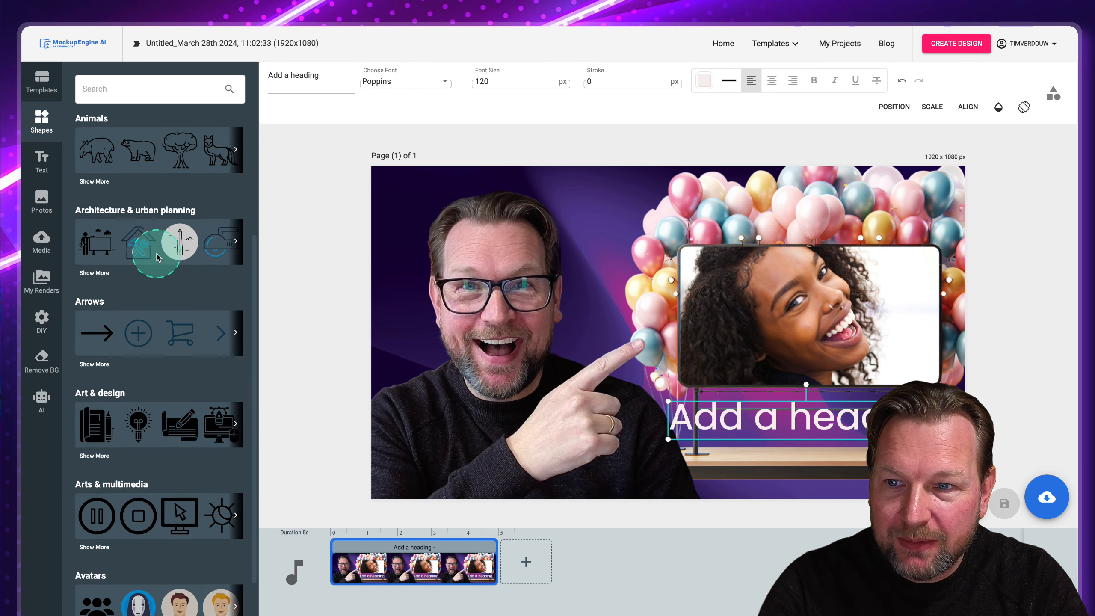
{"action": "scroll", "coordinate": [157, 257], "scroll_direction": "down", "scroll_amount": 2}
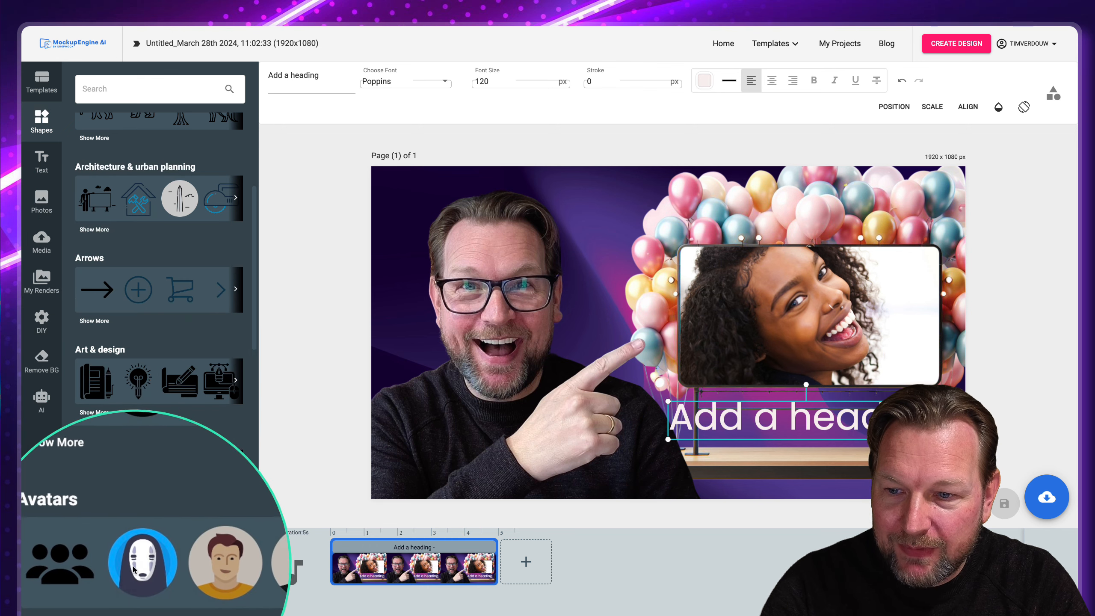
{"action": "scroll", "coordinate": [161, 516], "scroll_direction": "down", "scroll_amount": 1}
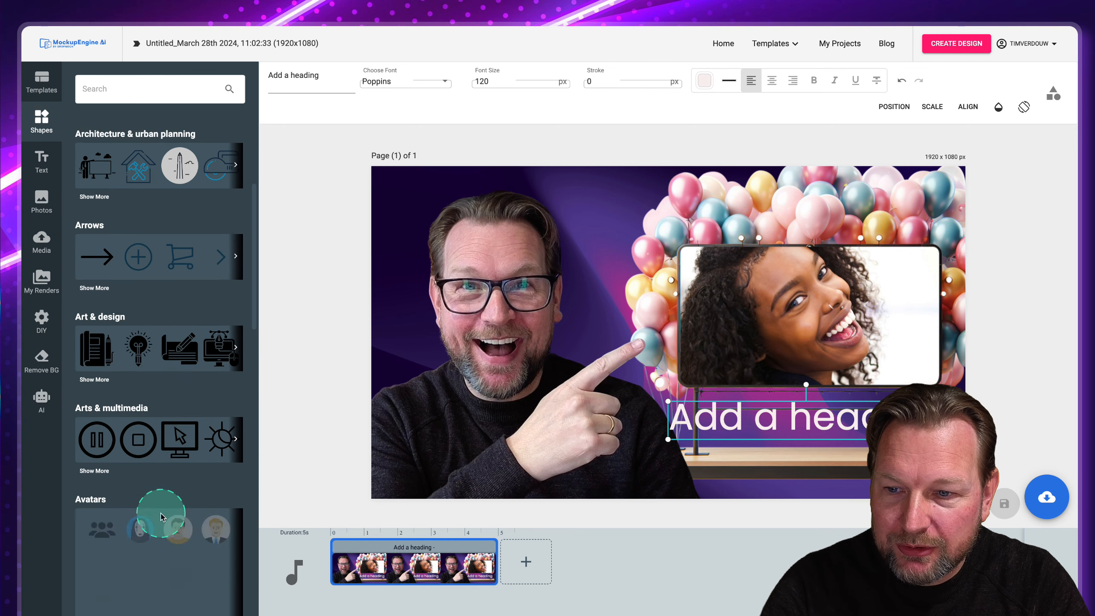
{"action": "scroll", "coordinate": [160, 516], "scroll_direction": "down", "scroll_amount": 10}
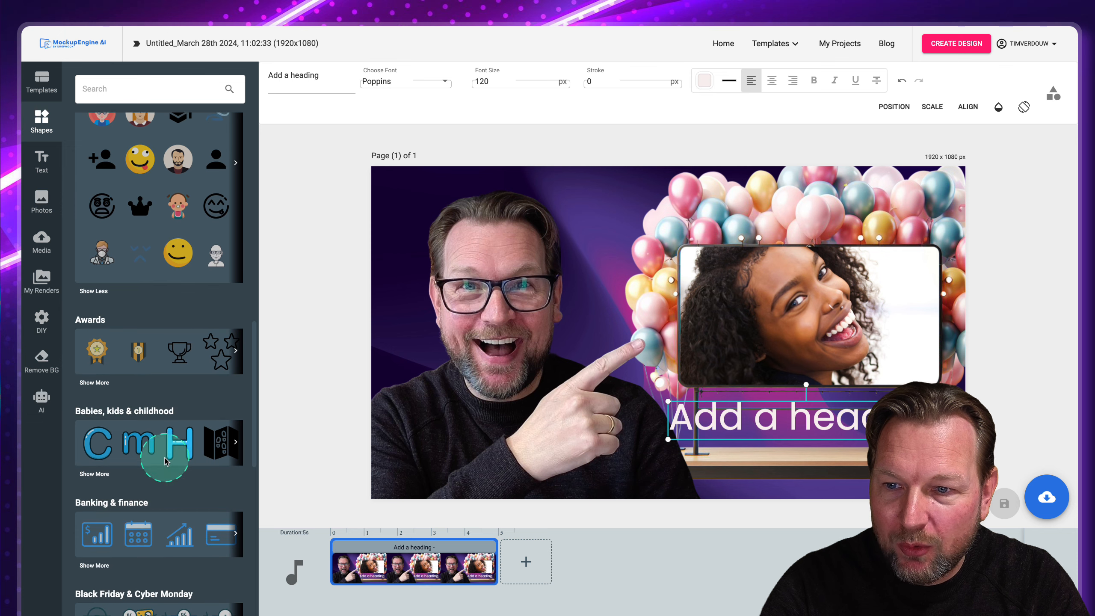
{"action": "scroll", "coordinate": [165, 462], "scroll_direction": "down", "scroll_amount": 4}
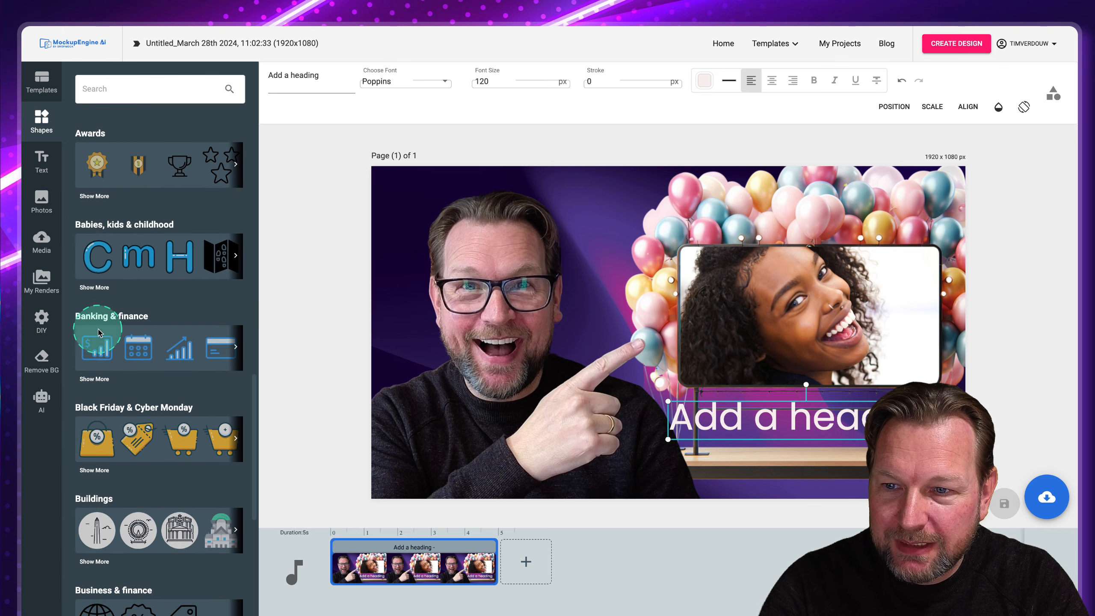
{"action": "scroll", "coordinate": [98, 332], "scroll_direction": "down", "scroll_amount": 8}
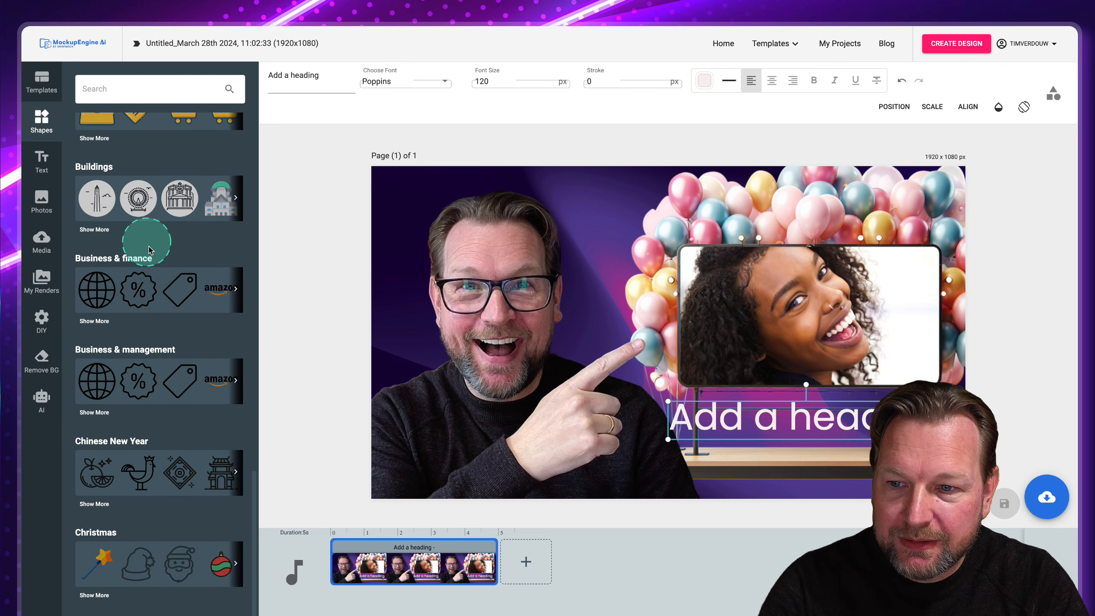
{"action": "scroll", "coordinate": [151, 246], "scroll_direction": "up", "scroll_amount": 20}
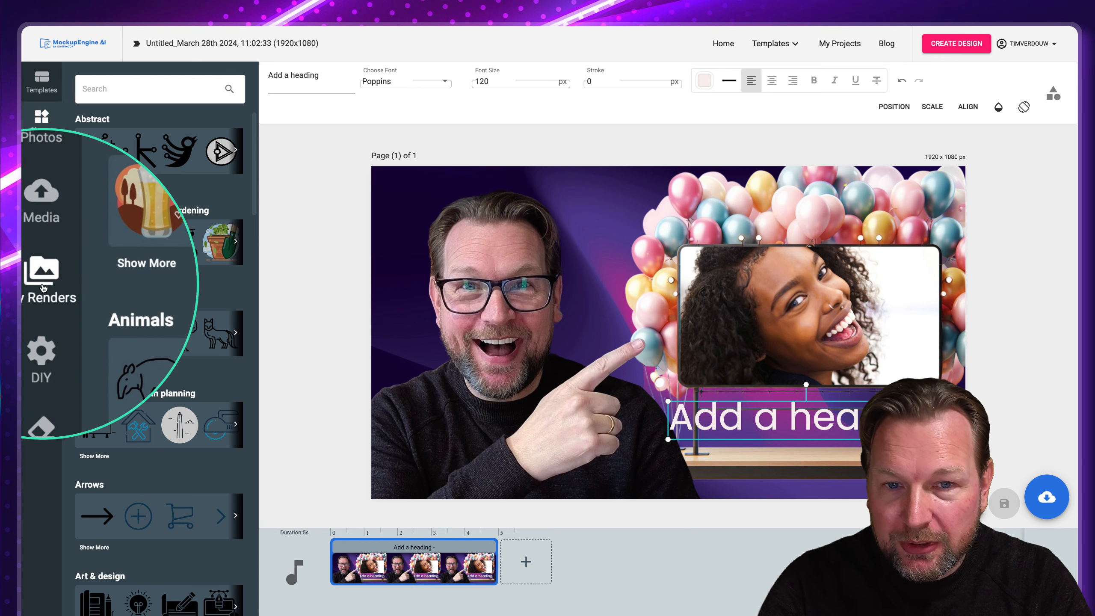
Delete the balloon sign and the heading from the page, leaving the pointing man on the gradient background
{"action": "left_click", "coordinate": [723, 310]}
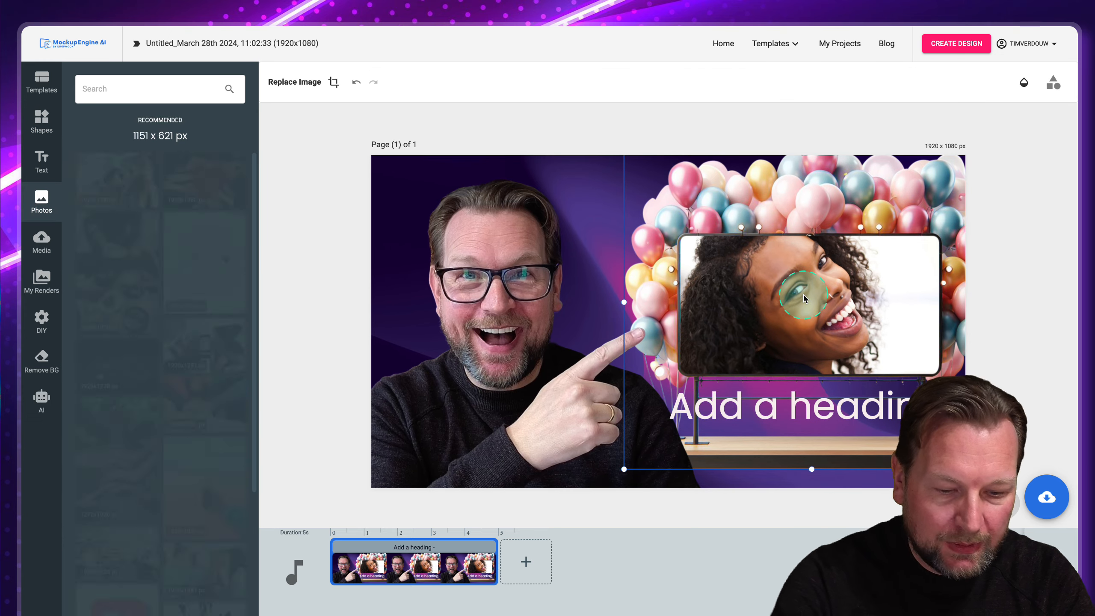
{"action": "key", "text": "Delete"}
{"action": "left_click", "coordinate": [819, 271]}
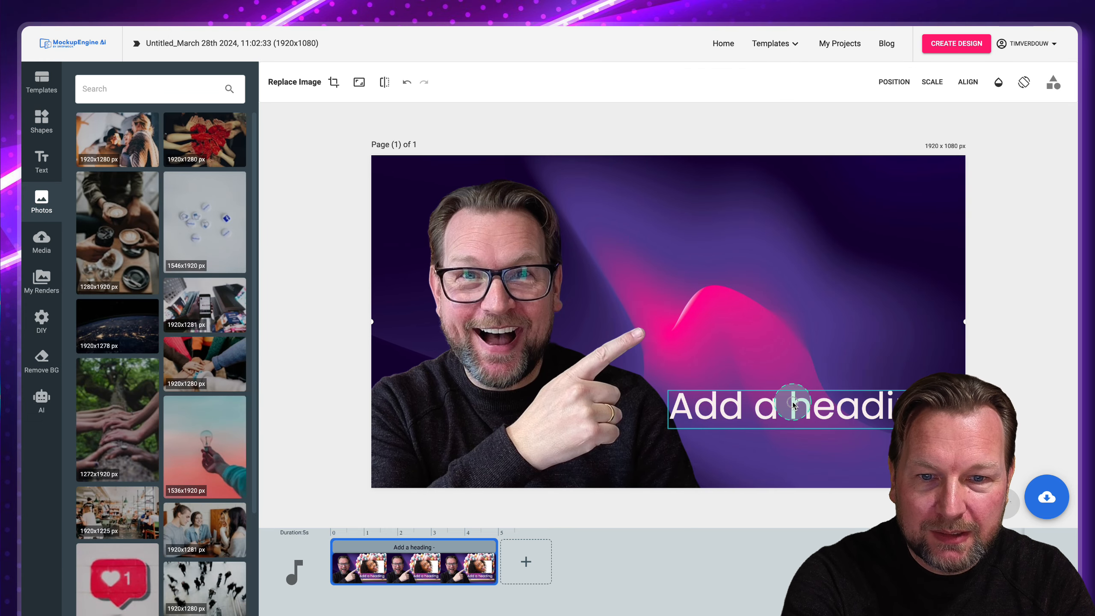
{"action": "left_click", "coordinate": [792, 393]}
{"action": "key", "text": "Delete"}
Add the saved 2083x2097 Gary V render, shrink it to fit the page height, and place it on the right half
{"action": "left_click", "coordinate": [50, 286]}
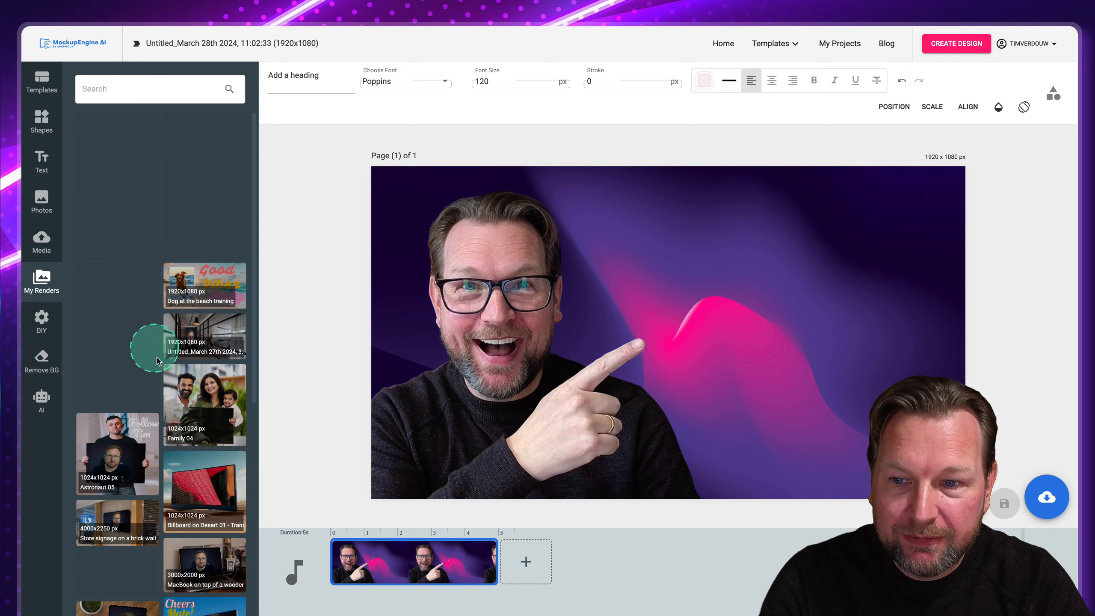
{"action": "scroll", "coordinate": [187, 444], "scroll_direction": "down", "scroll_amount": 8}
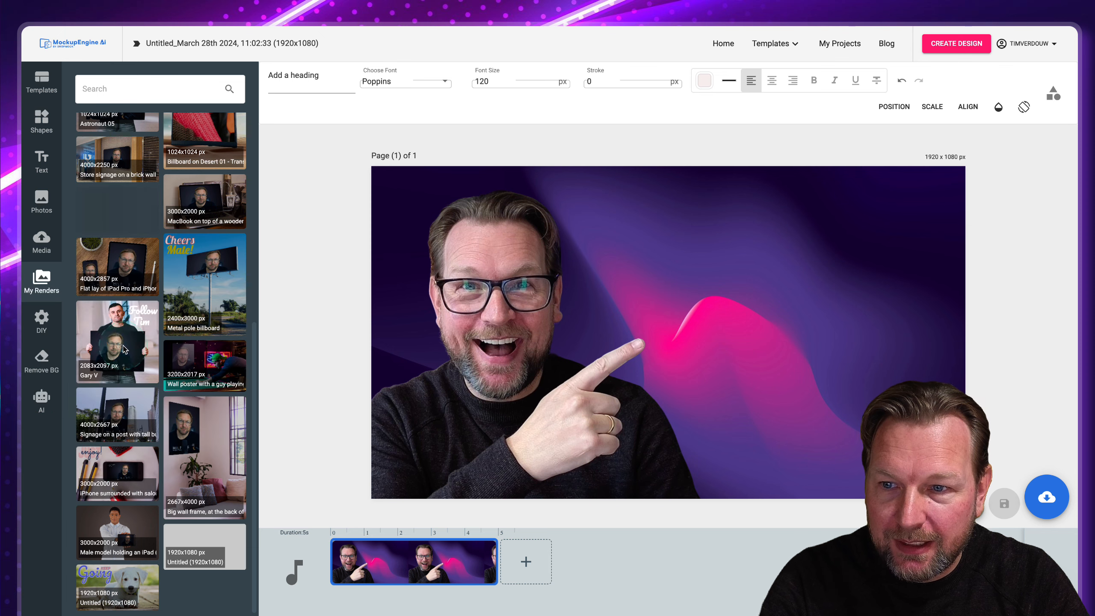
{"action": "left_click_drag", "start_coordinate": [123, 347], "coordinate": [499, 368]}
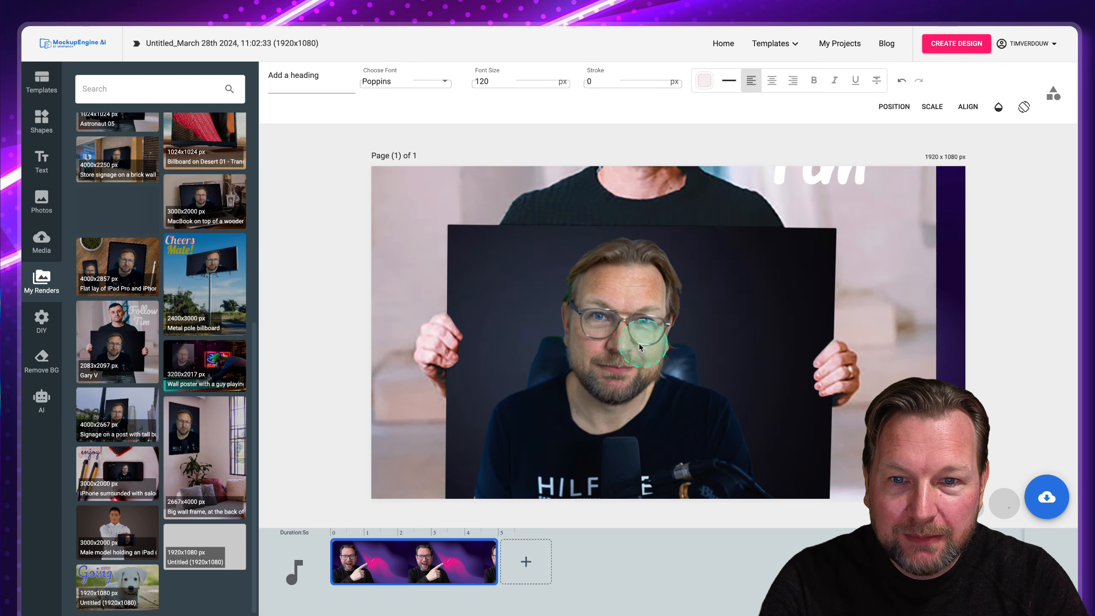
{"action": "left_click_drag", "start_coordinate": [535, 304], "coordinate": [714, 394]}
{"action": "left_click_drag", "start_coordinate": [627, 246], "coordinate": [633, 347]}
{"action": "left_click_drag", "start_coordinate": [544, 204], "coordinate": [686, 322]}
{"action": "left_click_drag", "start_coordinate": [792, 427], "coordinate": [788, 276]}
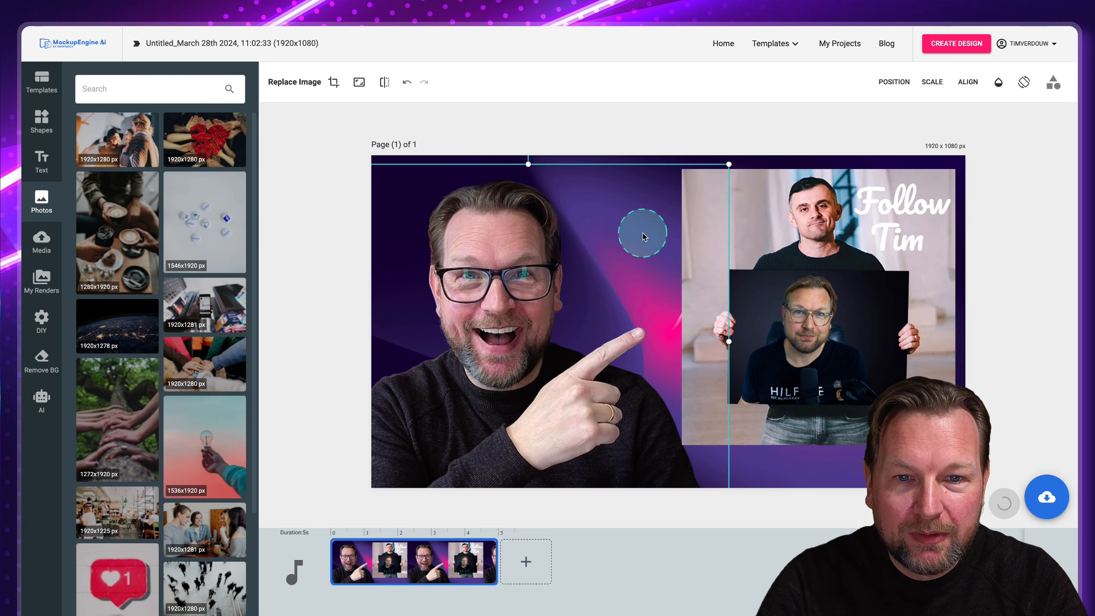
Delete the Gary V render from the page
{"action": "left_click", "coordinate": [705, 362]}
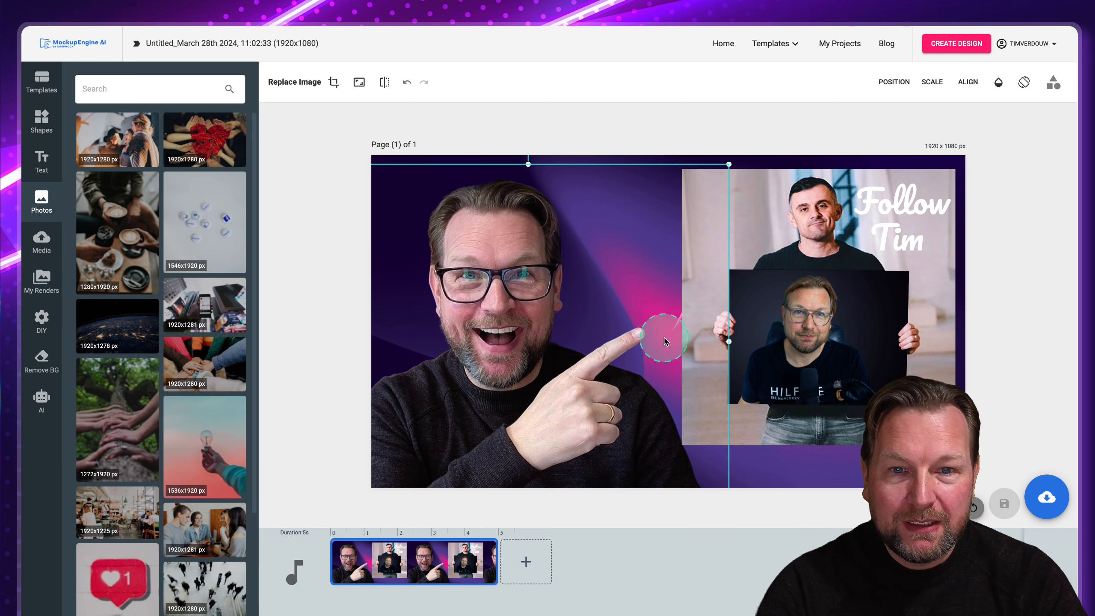
{"action": "key", "text": "Delete"}
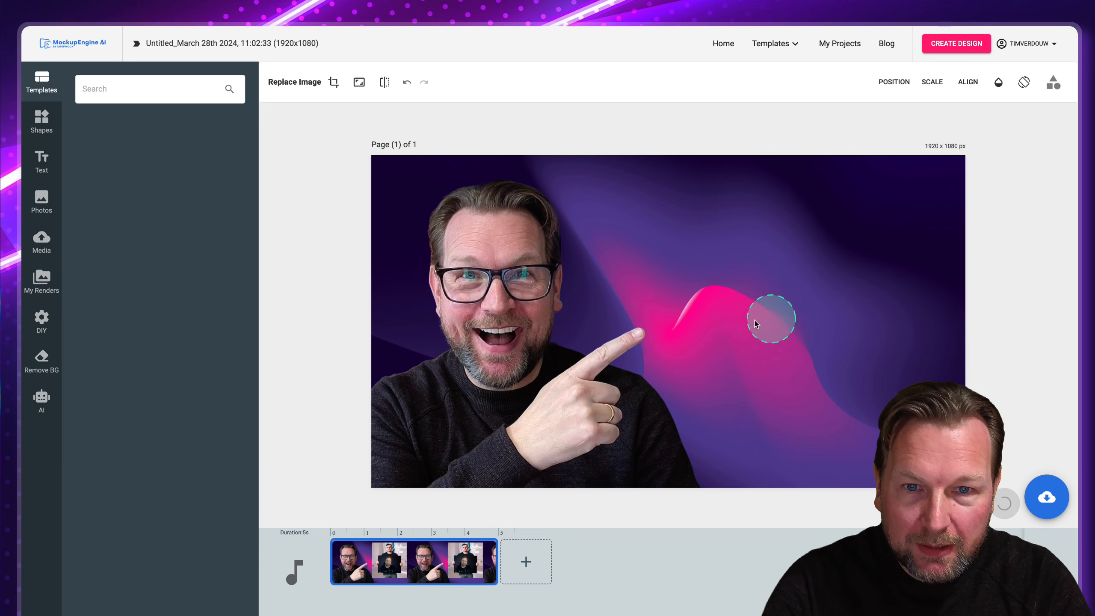
Generate AI images from the prompt "running dog" and look through the generated pictures
{"action": "left_click", "coordinate": [38, 403]}
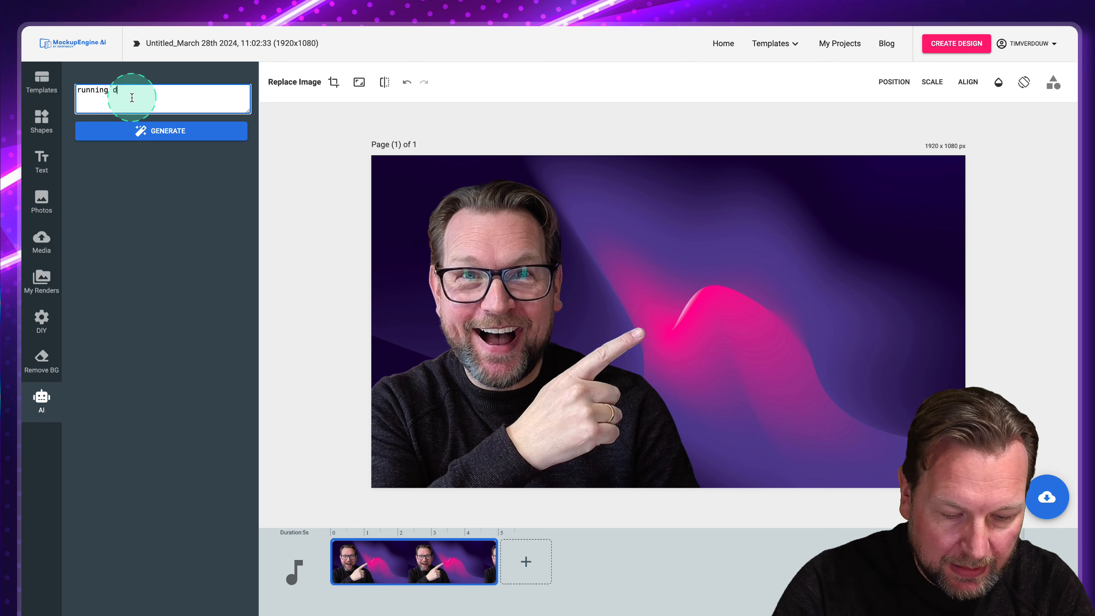
{"action": "left_click", "coordinate": [150, 138]}
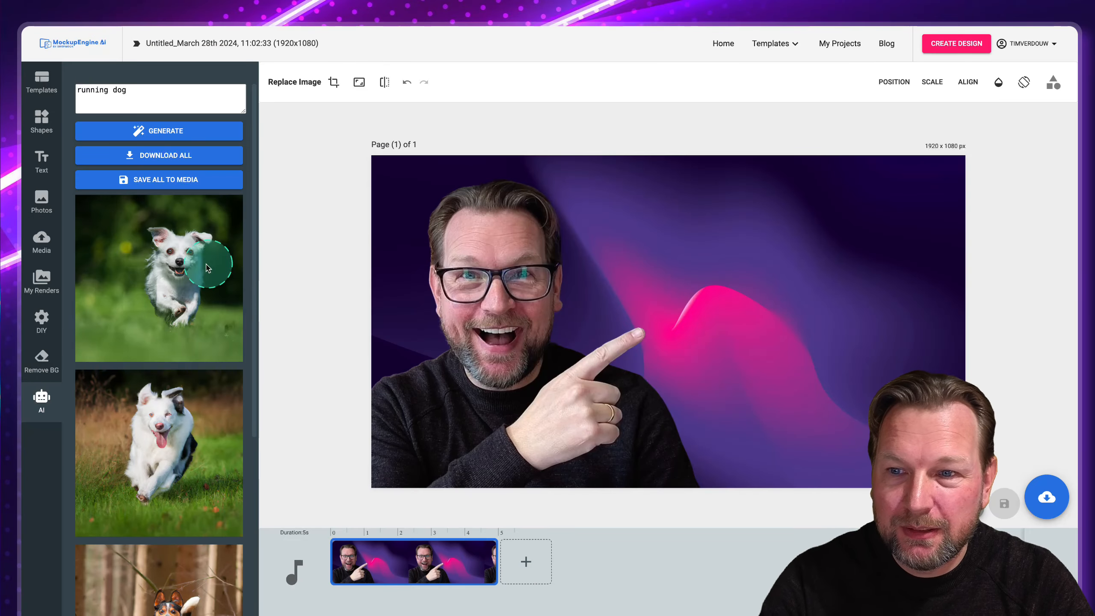
{"action": "mouse_move", "coordinate": [191, 265]}
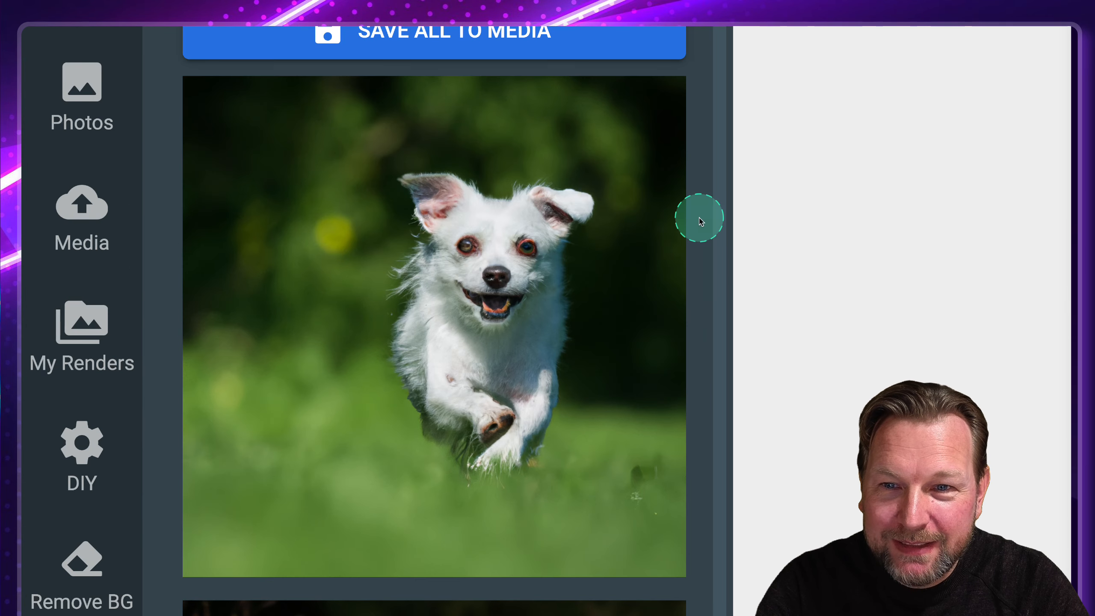
{"action": "scroll", "coordinate": [710, 237], "scroll_direction": "down", "scroll_amount": 6}
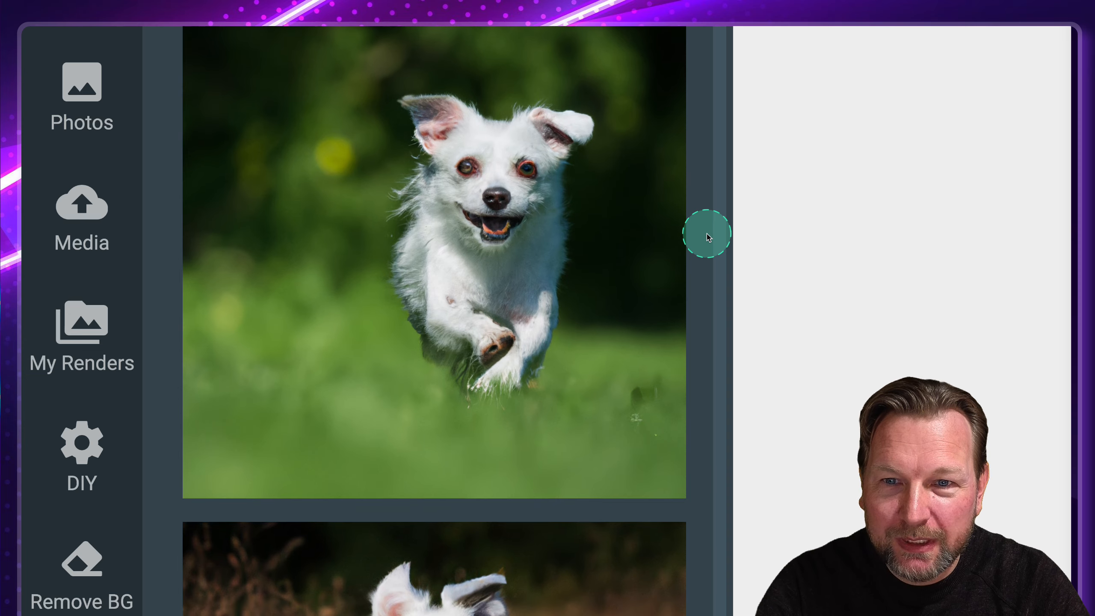
{"action": "scroll", "coordinate": [709, 237], "scroll_direction": "down", "scroll_amount": 6}
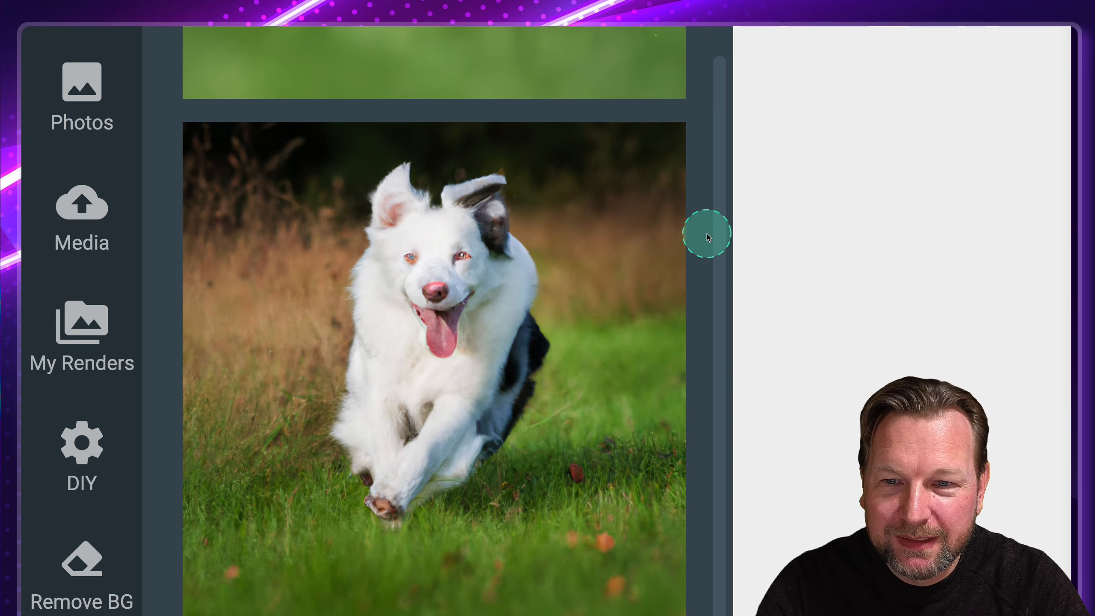
{"action": "scroll", "coordinate": [709, 237], "scroll_direction": "down", "scroll_amount": 10}
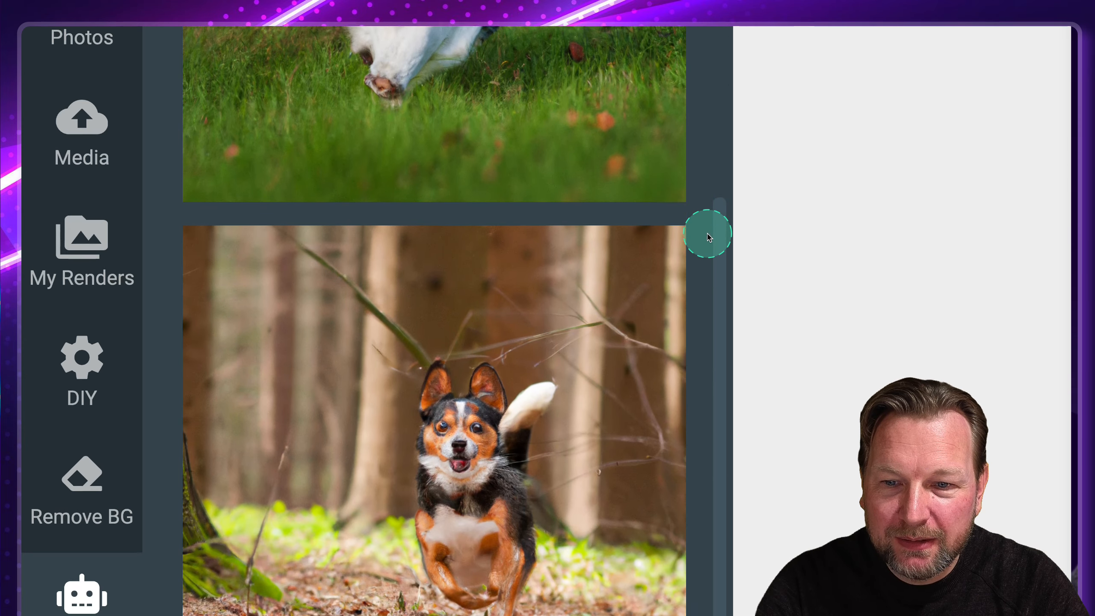
{"action": "scroll", "coordinate": [709, 237], "scroll_direction": "down", "scroll_amount": 7}
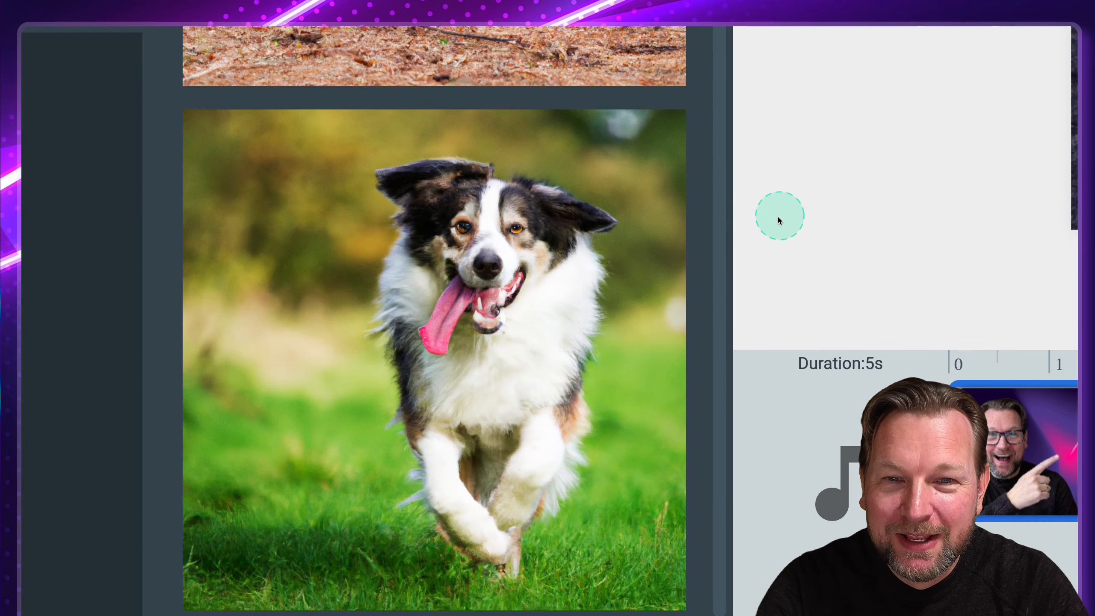
{"action": "scroll", "coordinate": [734, 230], "scroll_direction": "up", "scroll_amount": 13}
{"action": "scroll", "coordinate": [734, 229], "scroll_direction": "up", "scroll_amount": 10}
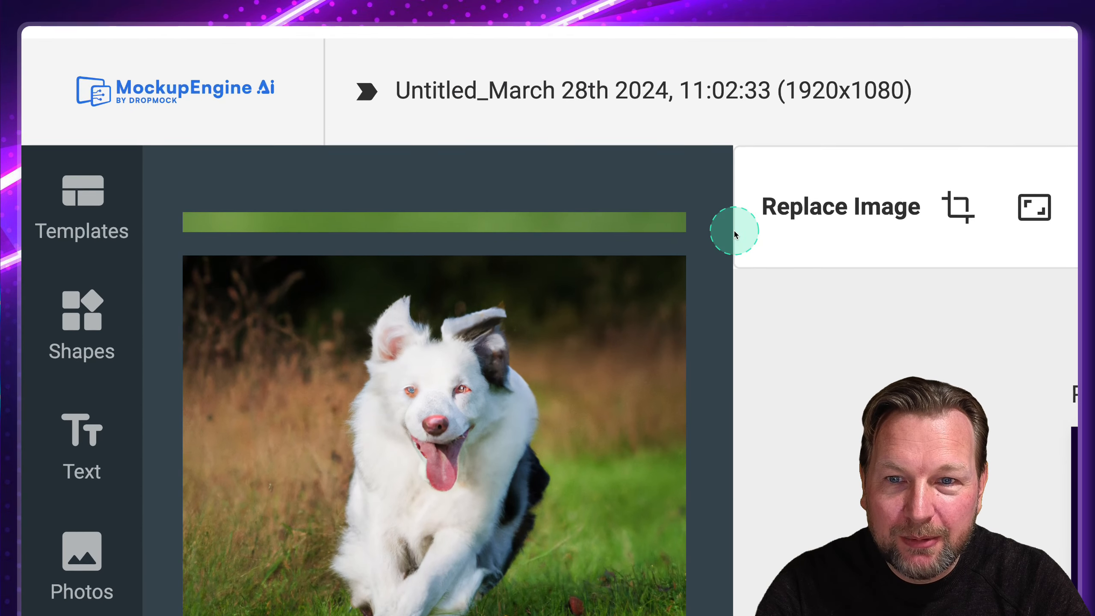
Add the AI image of the white dog with the black ear to the page's right half and remove its background
{"action": "scroll", "coordinate": [740, 338], "scroll_direction": "down", "scroll_amount": 4}
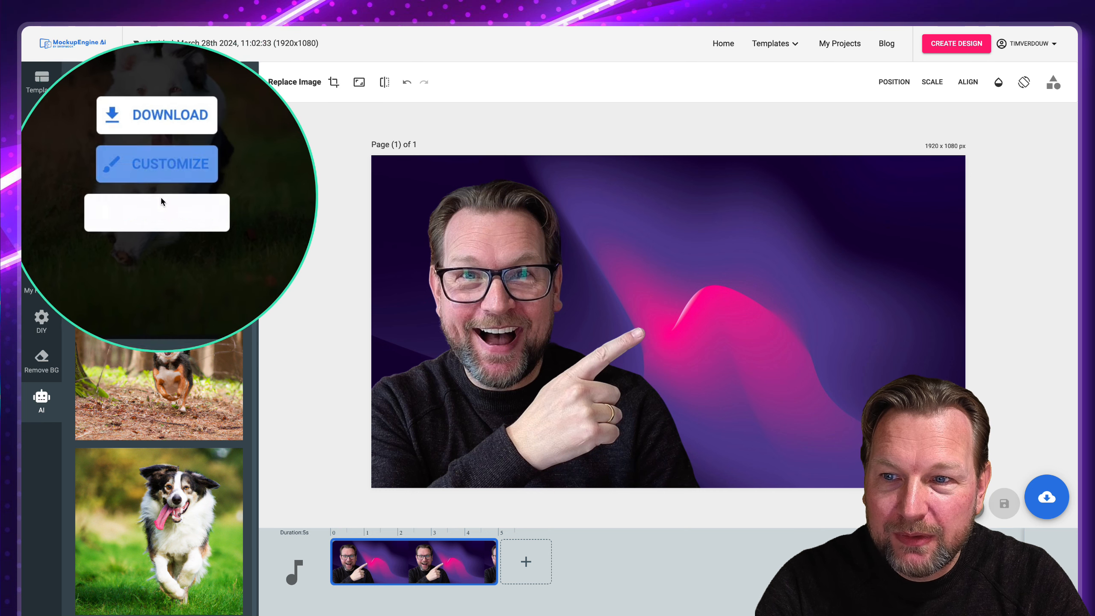
{"action": "left_click", "coordinate": [166, 182]}
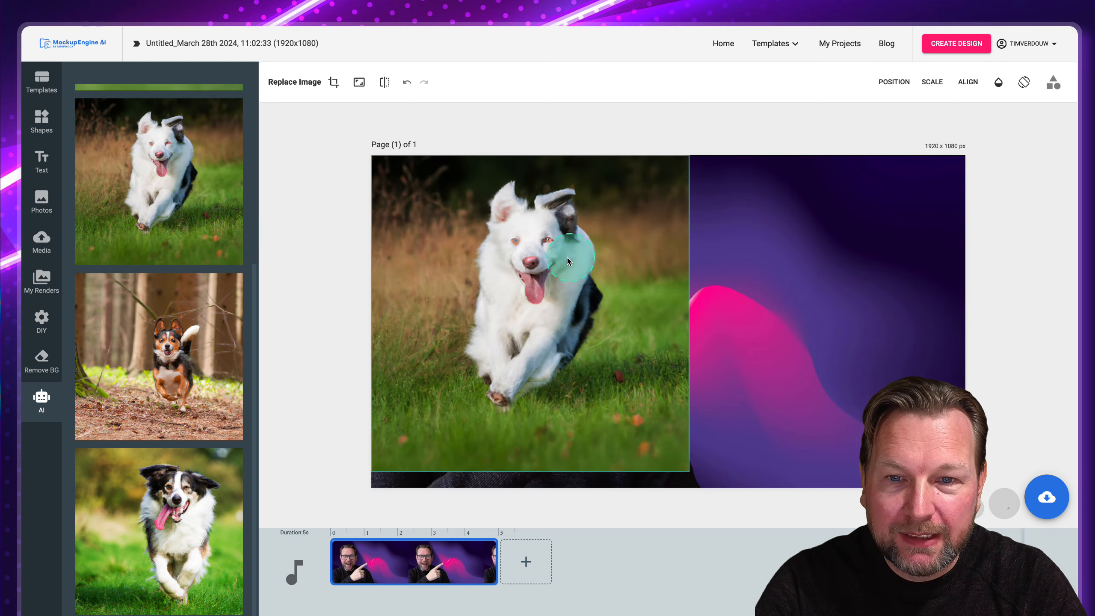
{"action": "left_click_drag", "start_coordinate": [496, 269], "coordinate": [740, 285]}
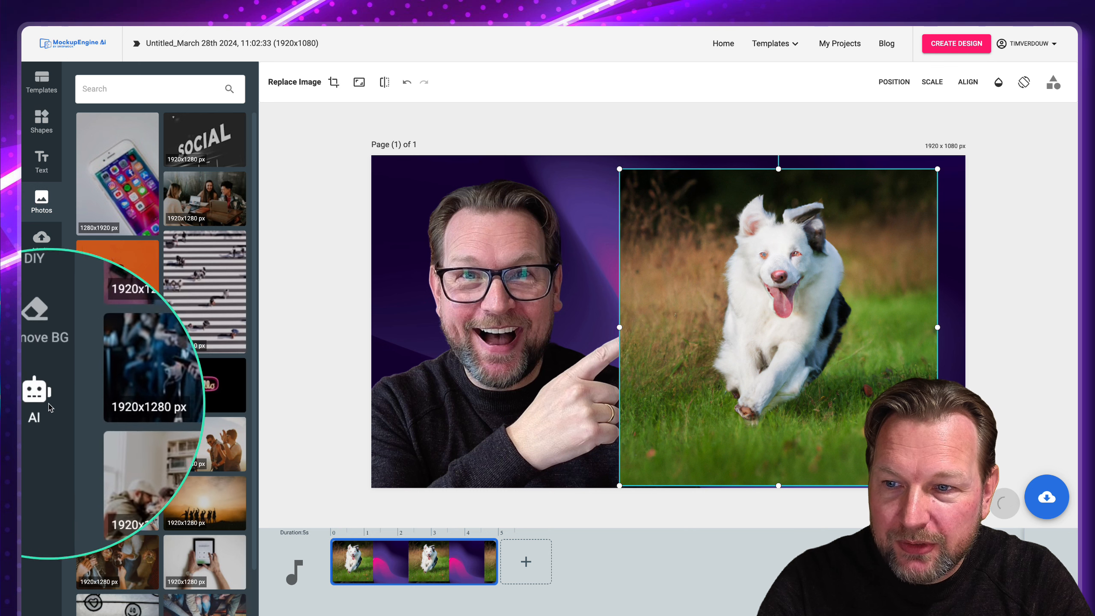
{"action": "left_click", "coordinate": [37, 365]}
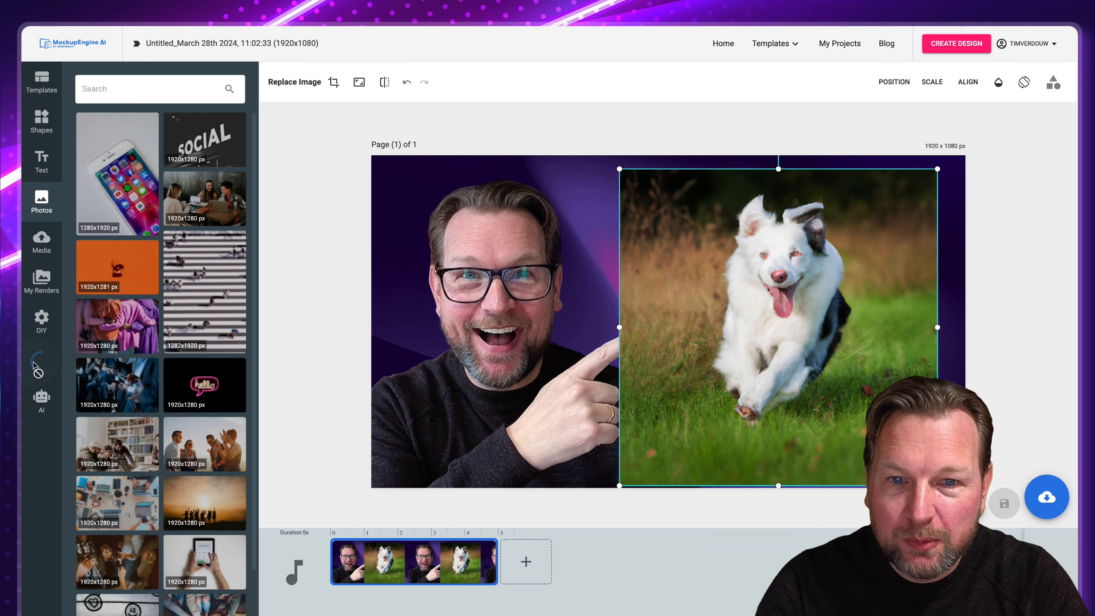